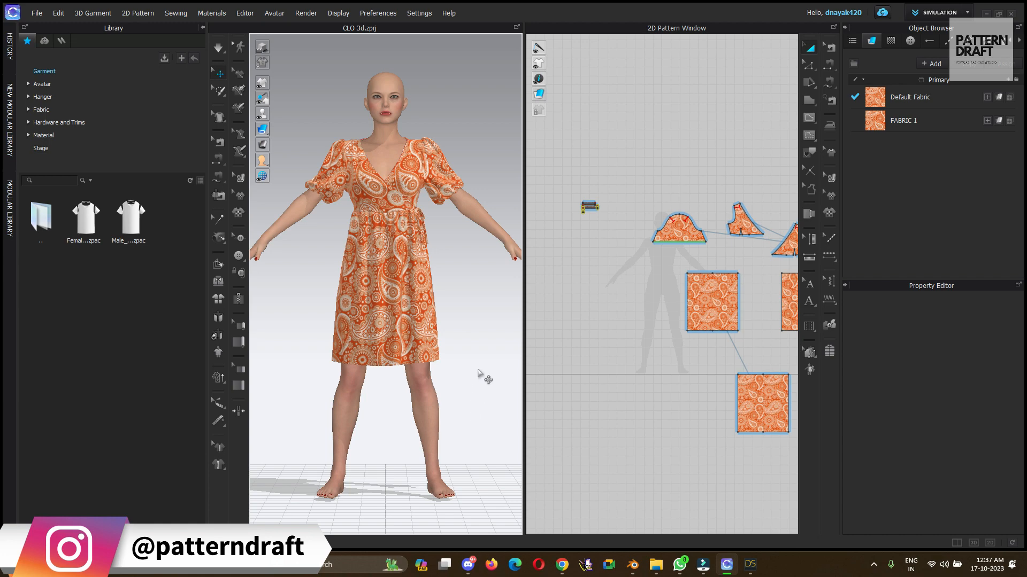
Step: Examine the paisley dress on the avatar from the front, sides and up close
{"action": "right_click_drag", "start_coordinate": [486, 300], "coordinate": [461, 313]}
{"action": "middle_click_drag", "start_coordinate": [461, 313], "coordinate": [483, 291]}
{"action": "right_click_drag", "start_coordinate": [483, 290], "coordinate": [479, 295]}
{"action": "right_click_drag", "start_coordinate": [454, 374], "coordinate": [440, 313]}
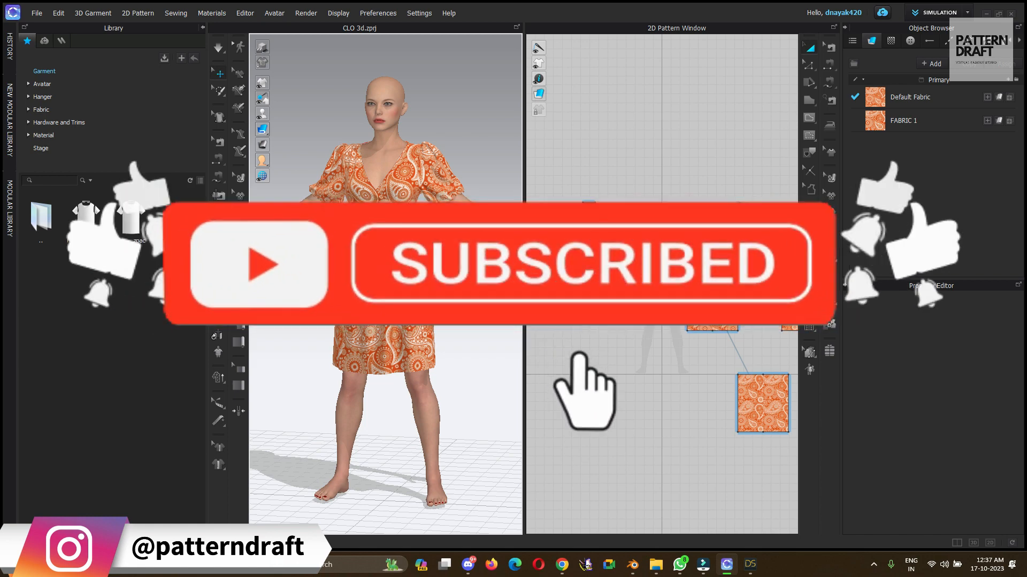
{"action": "right_click_drag", "start_coordinate": [471, 312], "coordinate": [475, 303]}
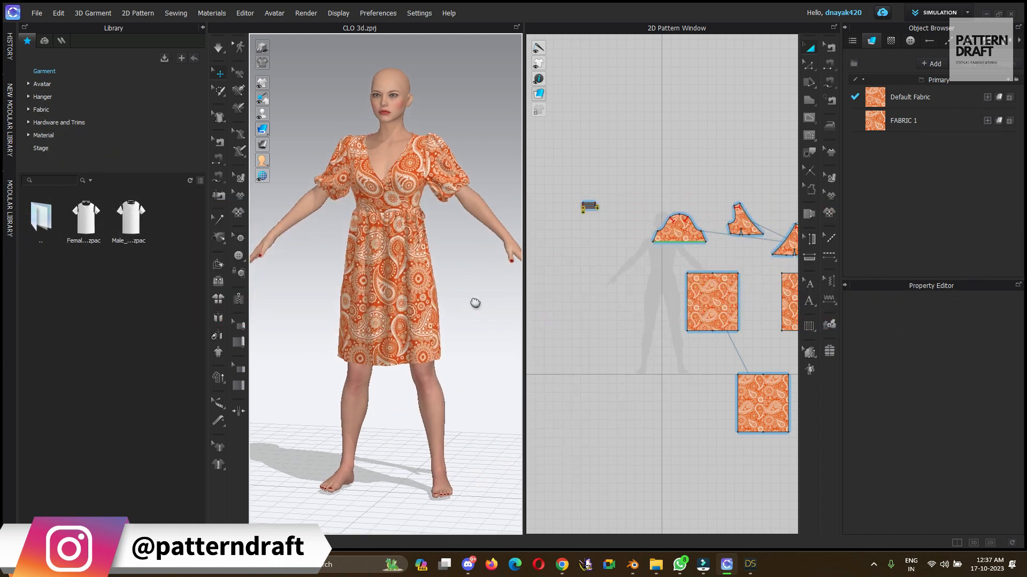
{"action": "mouse_move", "coordinate": [461, 343]}
{"action": "right_mouse_down"}
{"action": "mouse_move", "coordinate": [474, 332]}
{"action": "mouse_move", "coordinate": [458, 339]}
{"action": "right_mouse_up"}
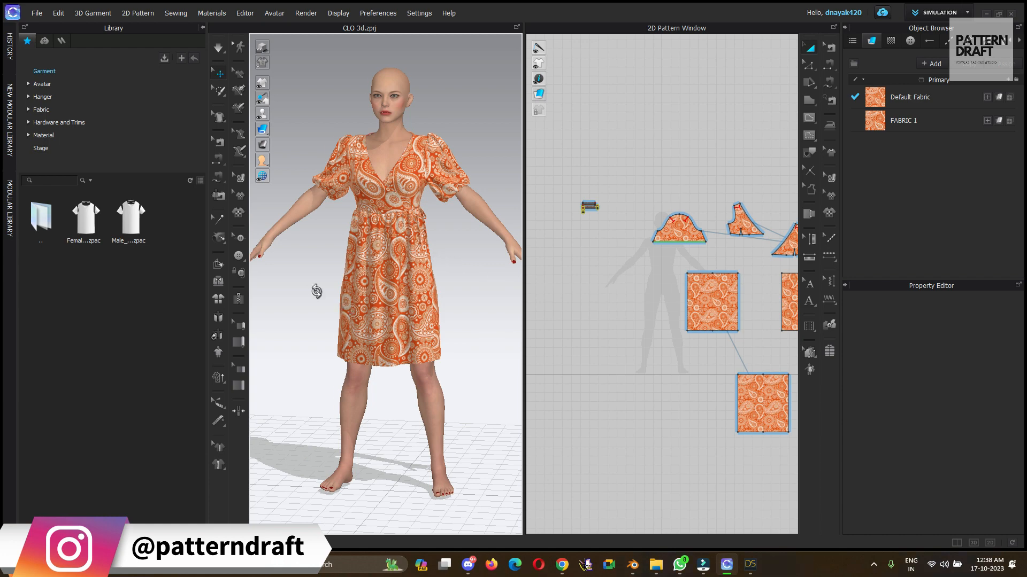
{"action": "mouse_move", "coordinate": [319, 290]}
{"action": "right_mouse_down"}
{"action": "mouse_move", "coordinate": [371, 251]}
{"action": "mouse_move", "coordinate": [339, 290]}
{"action": "right_mouse_up"}
{"action": "scroll", "coordinate": [371, 251], "scroll_direction": "up", "scroll_amount": 5}
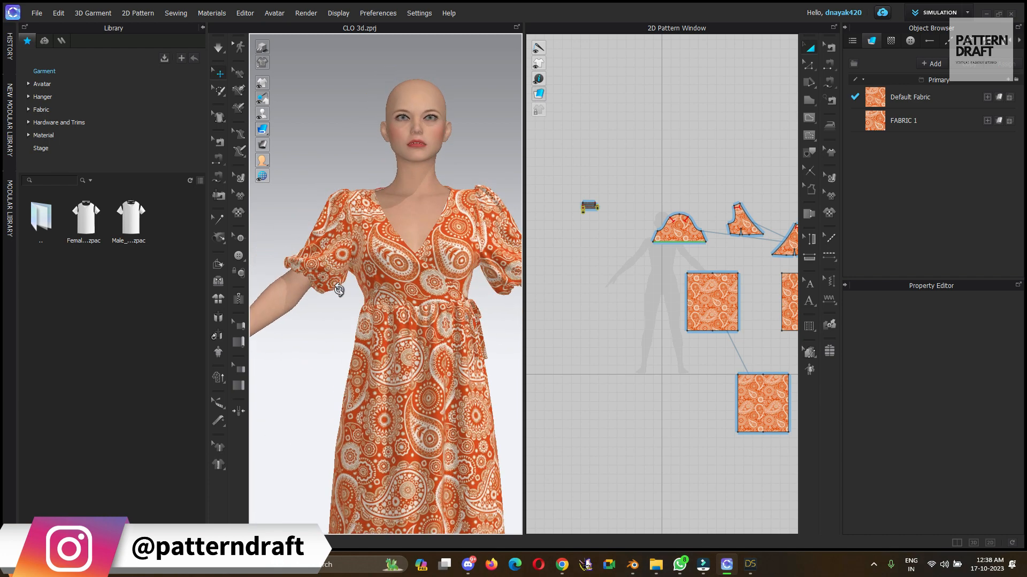
{"action": "key", "text": "q"}
{"action": "key", "text": "space"}
{"action": "scroll", "coordinate": [361, 309], "scroll_direction": "down", "scroll_amount": 4}
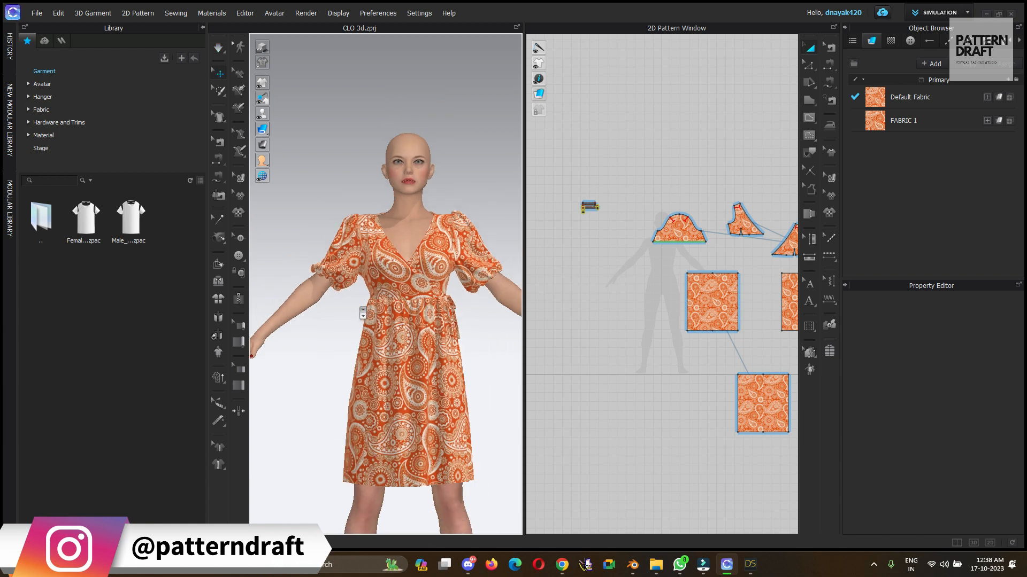
{"action": "key", "text": "2"}
{"action": "right_click_drag", "start_coordinate": [468, 338], "coordinate": [423, 345]}
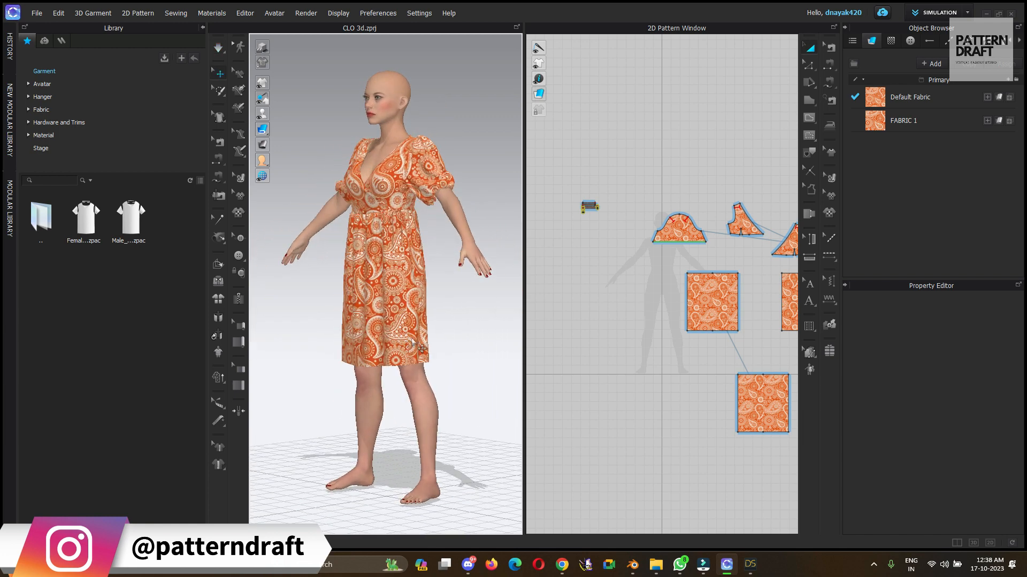
{"action": "key", "text": "2"}
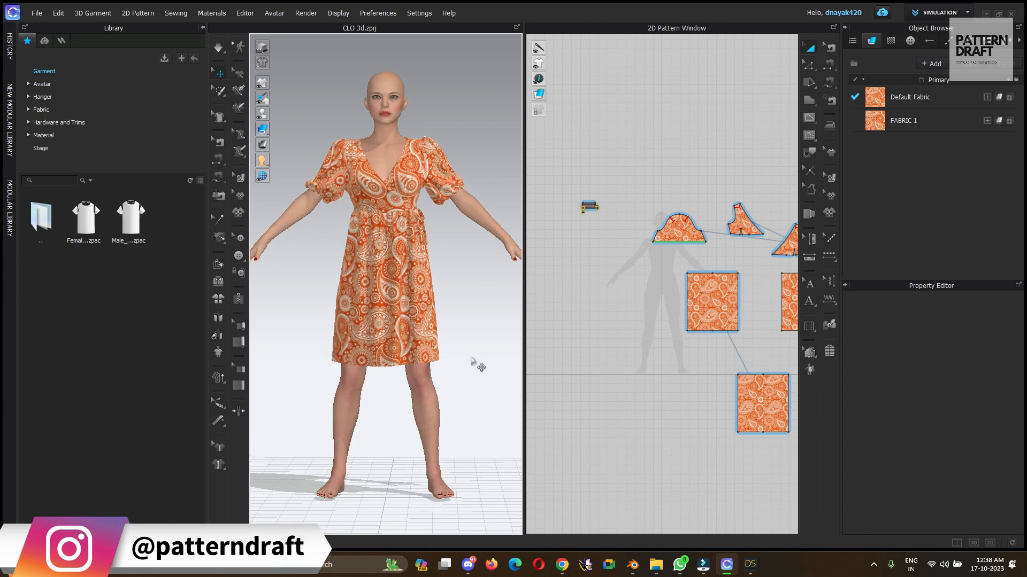
Step: Switch to DAZ Studio and delete the 2022-04 Hair Genesis 8 Female item from the MSO Gina 8.1 HD figure
{"action": "left_click", "coordinate": [750, 564]}
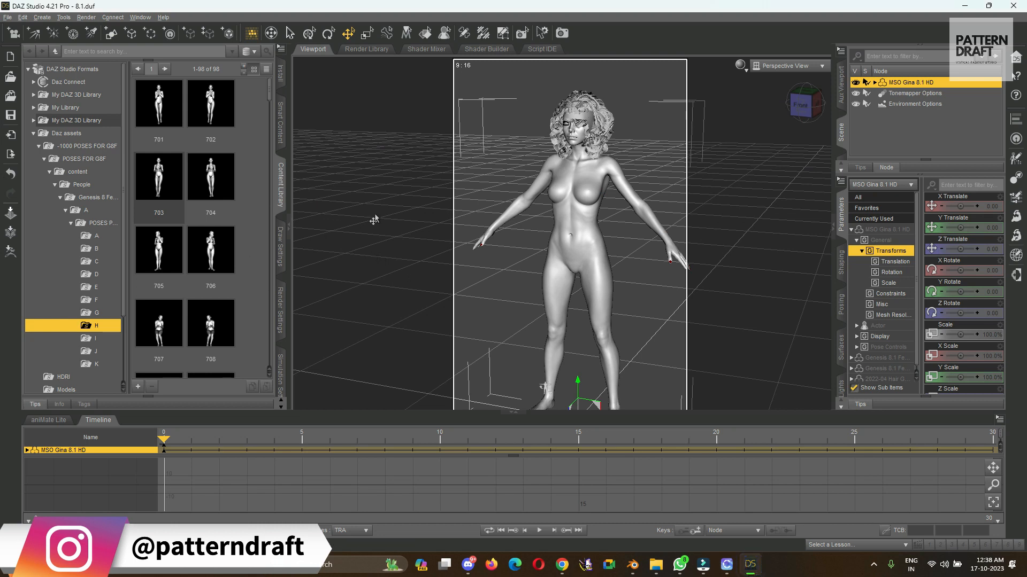
{"action": "left_click", "coordinate": [394, 341]}
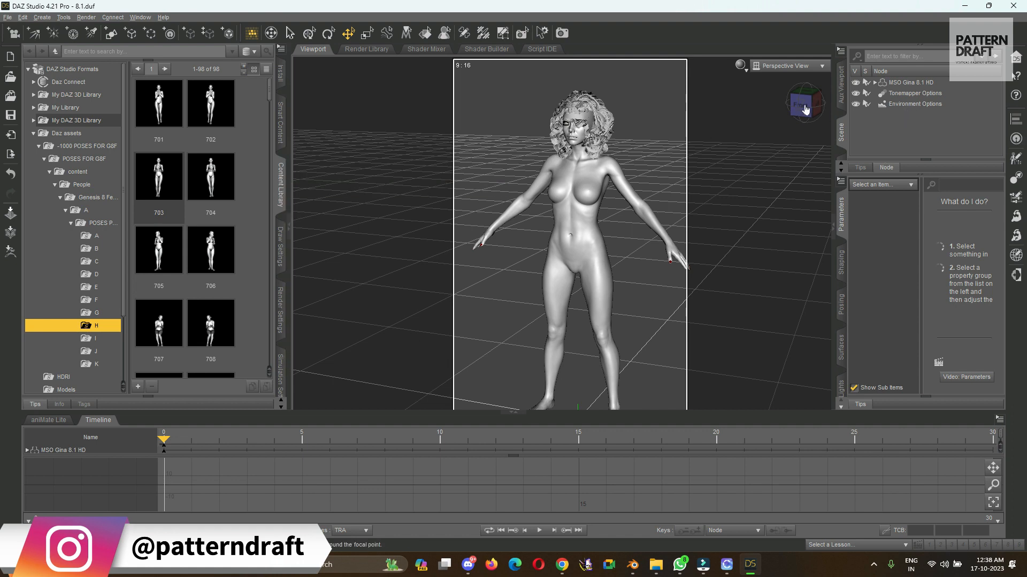
{"action": "left_click_drag", "start_coordinate": [804, 107], "coordinate": [823, 121]}
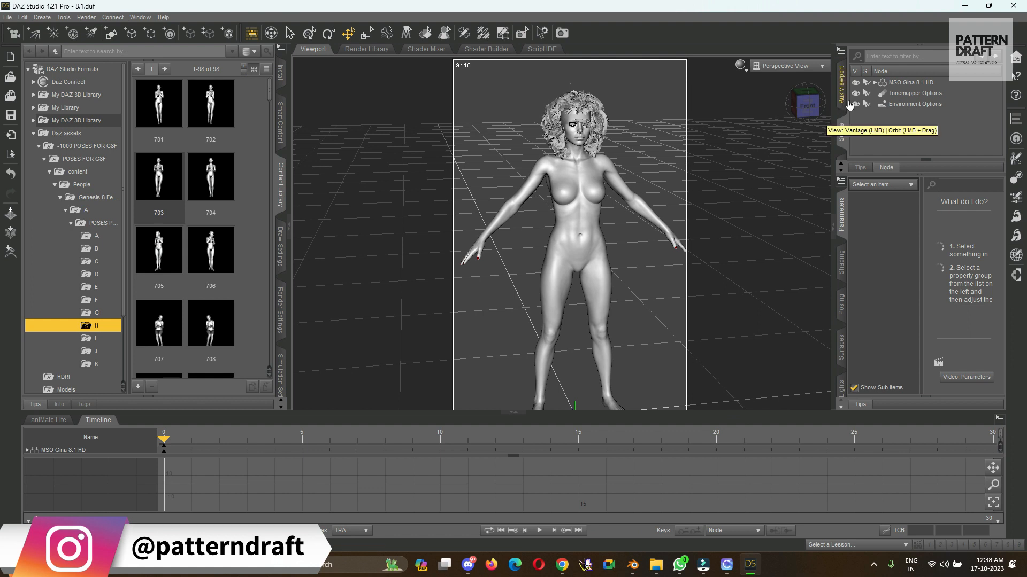
{"action": "left_click", "coordinate": [875, 82]}
{"action": "left_click", "coordinate": [948, 125]}
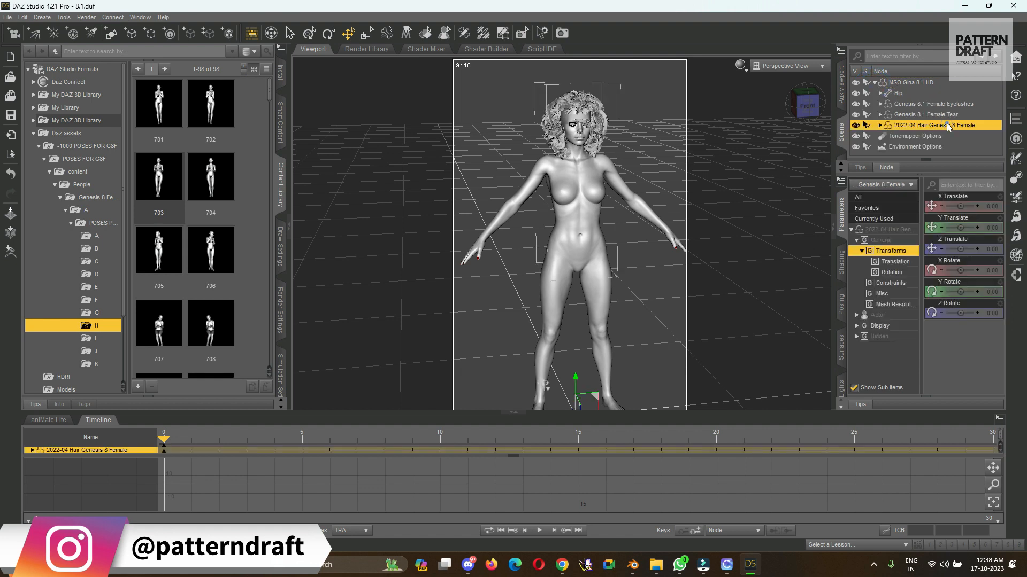
{"action": "key", "text": "Delete"}
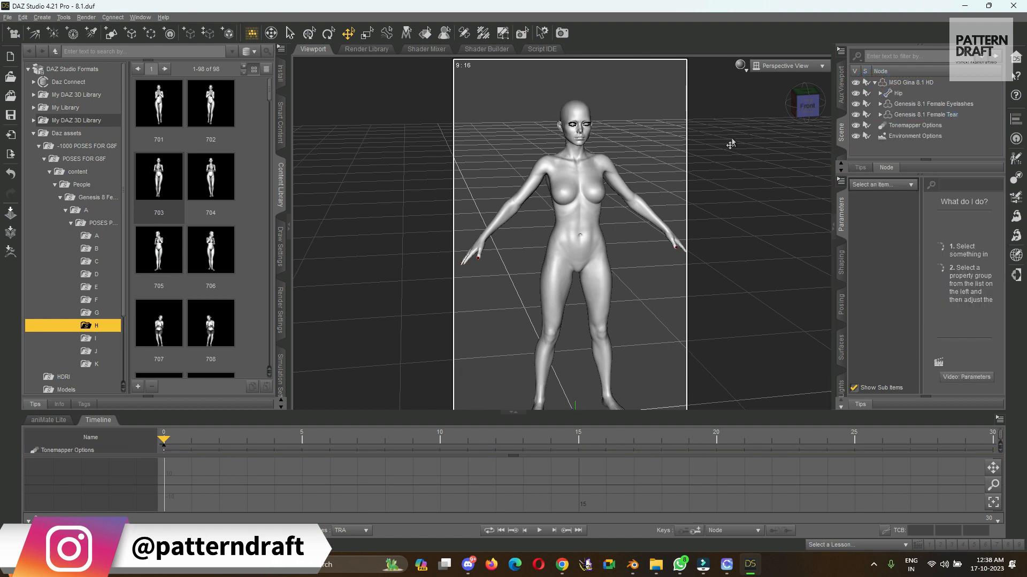
Step: Browse the poses in folder H and open pose folder I of the Genesis 8 Female pose pack
{"action": "left_click_drag", "start_coordinate": [806, 105], "coordinate": [707, 167]}
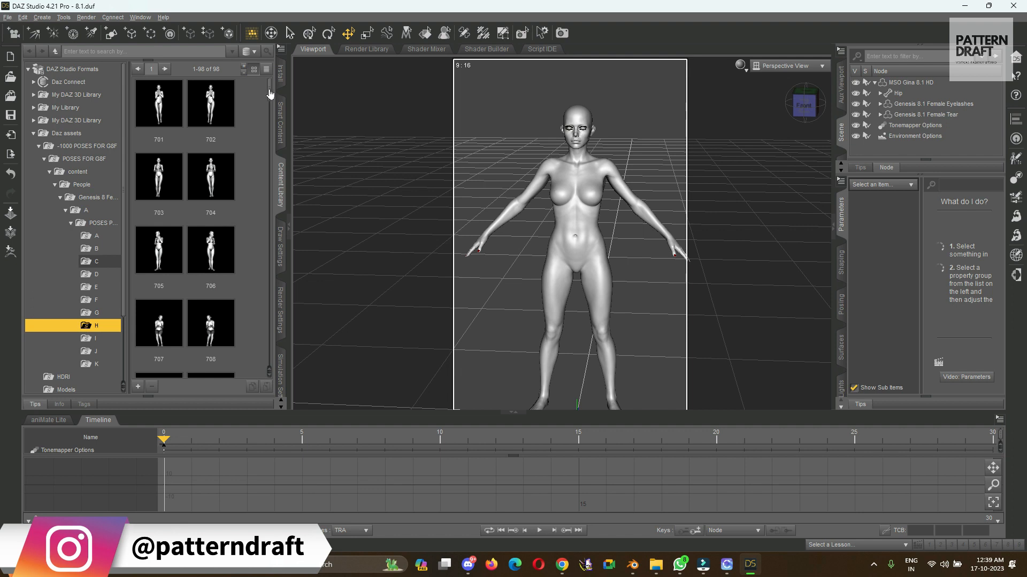
{"action": "scroll", "coordinate": [223, 211], "scroll_direction": "down", "scroll_amount": 5}
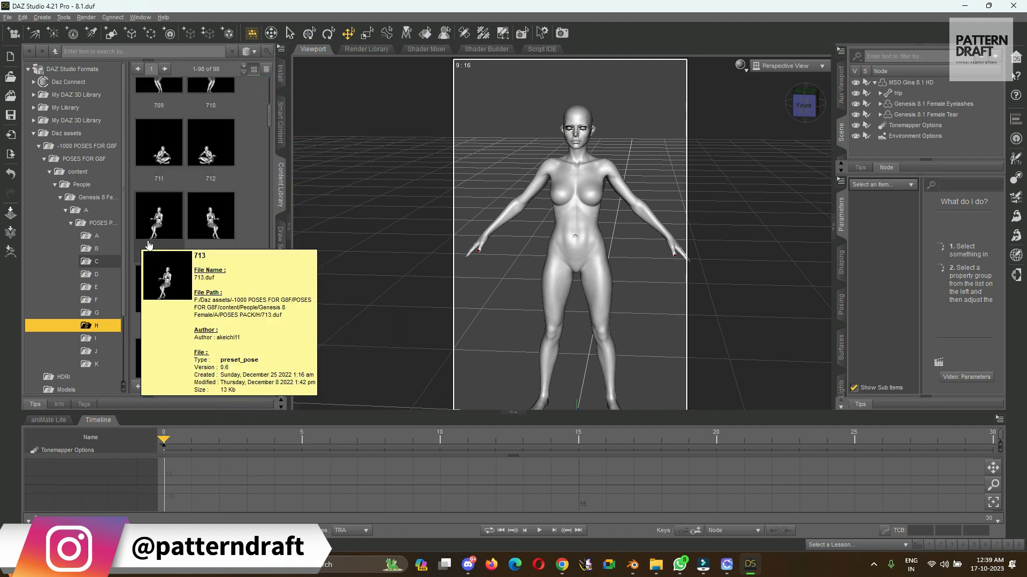
{"action": "scroll", "coordinate": [209, 310], "scroll_direction": "down", "scroll_amount": 4}
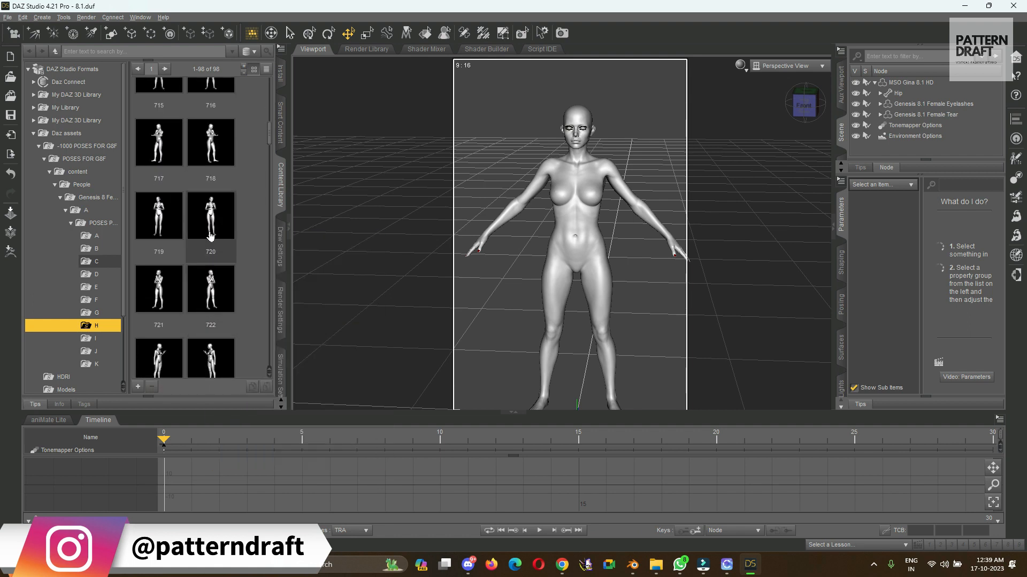
{"action": "scroll", "coordinate": [210, 236], "scroll_direction": "down", "scroll_amount": 5}
{"action": "scroll", "coordinate": [213, 246], "scroll_direction": "down", "scroll_amount": 5}
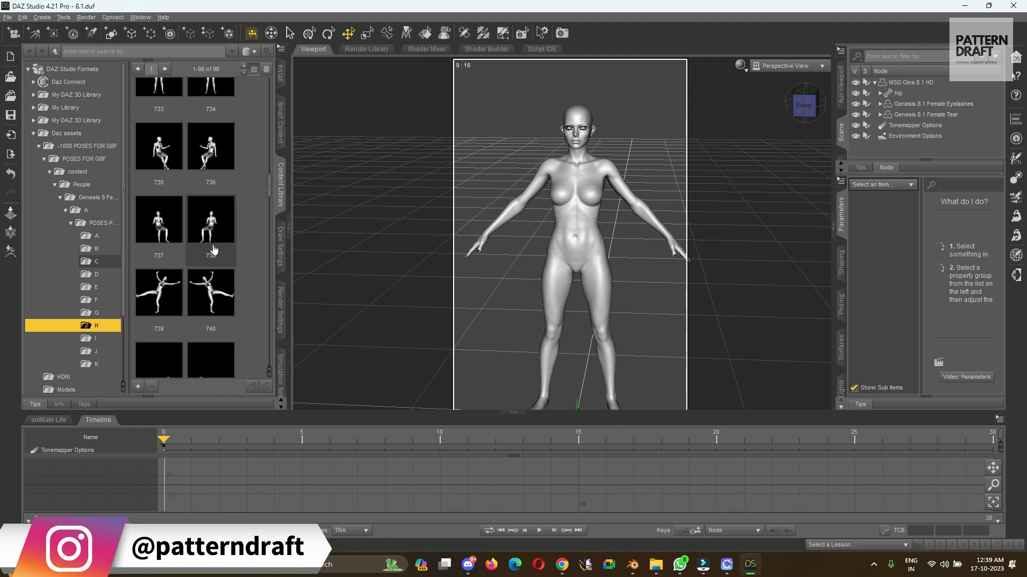
{"action": "left_click", "coordinate": [102, 340]}
{"action": "scroll", "coordinate": [210, 235], "scroll_direction": "up", "scroll_amount": 3}
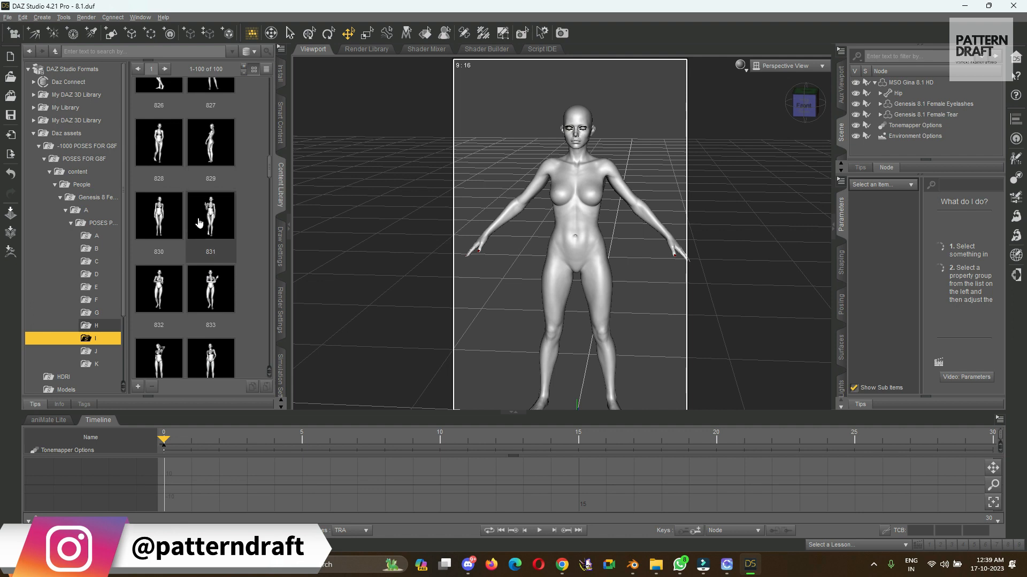
Step: Try to load pose 831 and select the MSO Gina 8.1 HD figure in the scene
{"action": "double_click", "coordinate": [203, 220]}
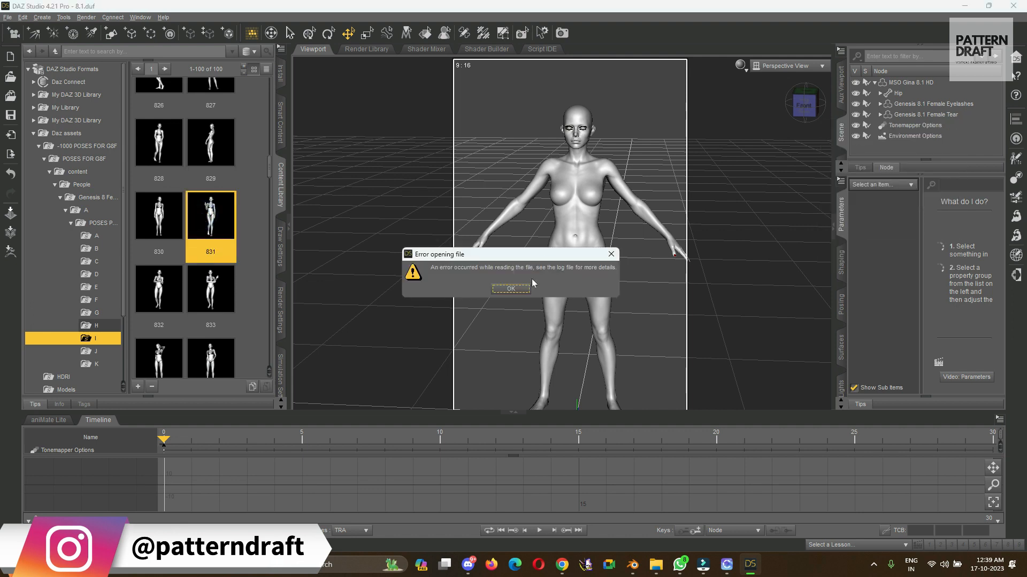
{"action": "left_click", "coordinate": [512, 290]}
{"action": "left_click", "coordinate": [912, 82]}
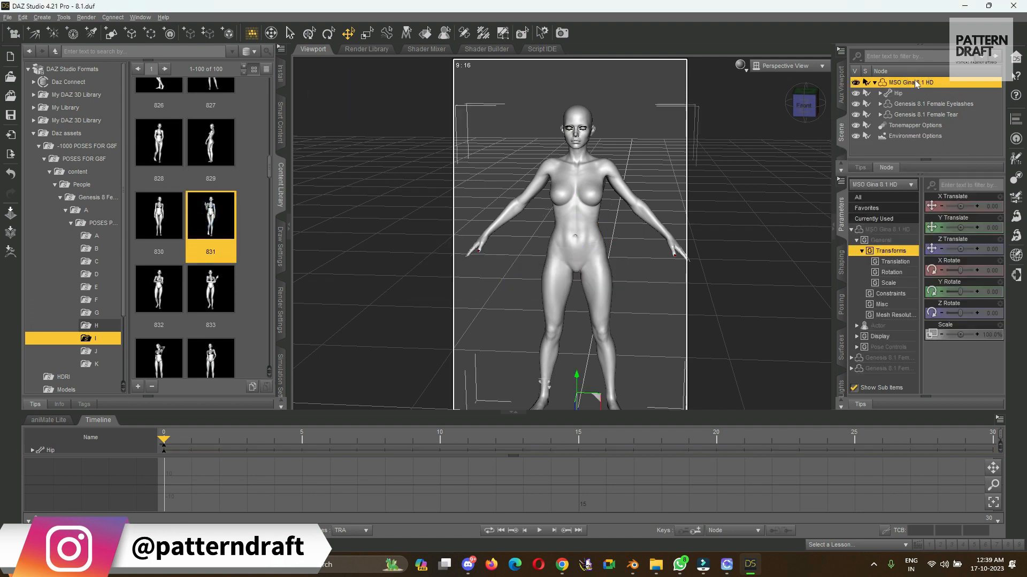
{"action": "left_click", "coordinate": [914, 81]}
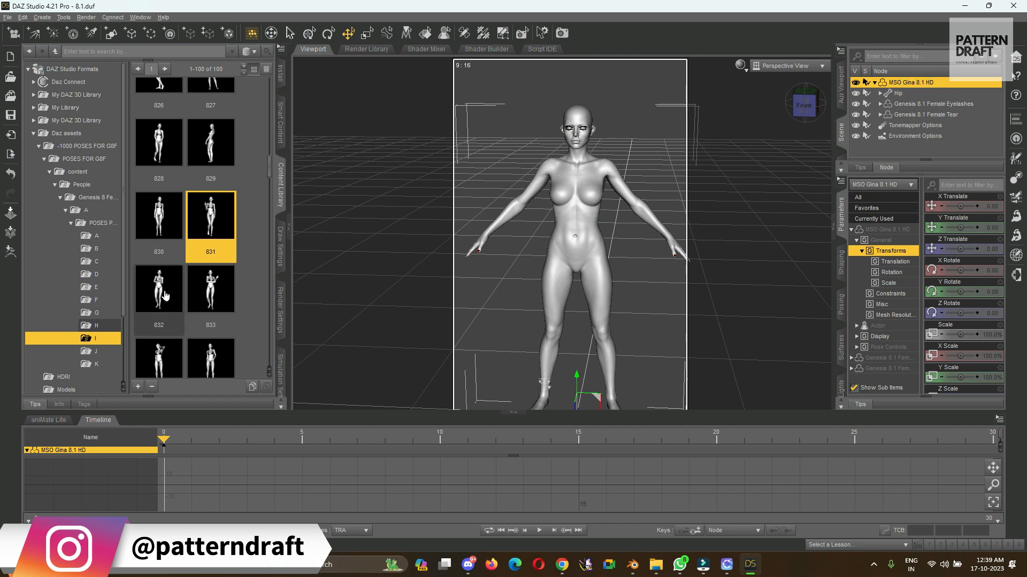
Step: Apply pose 831 to the selected figure, check it from an angle, and undo the pose
{"action": "double_click", "coordinate": [210, 215]}
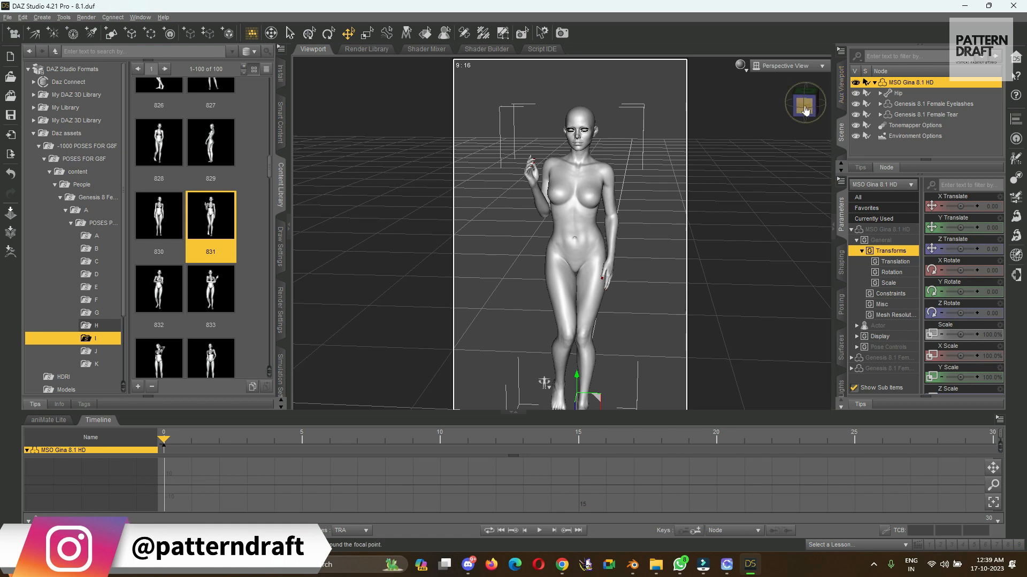
{"action": "left_click_drag", "start_coordinate": [804, 108], "coordinate": [784, 115]}
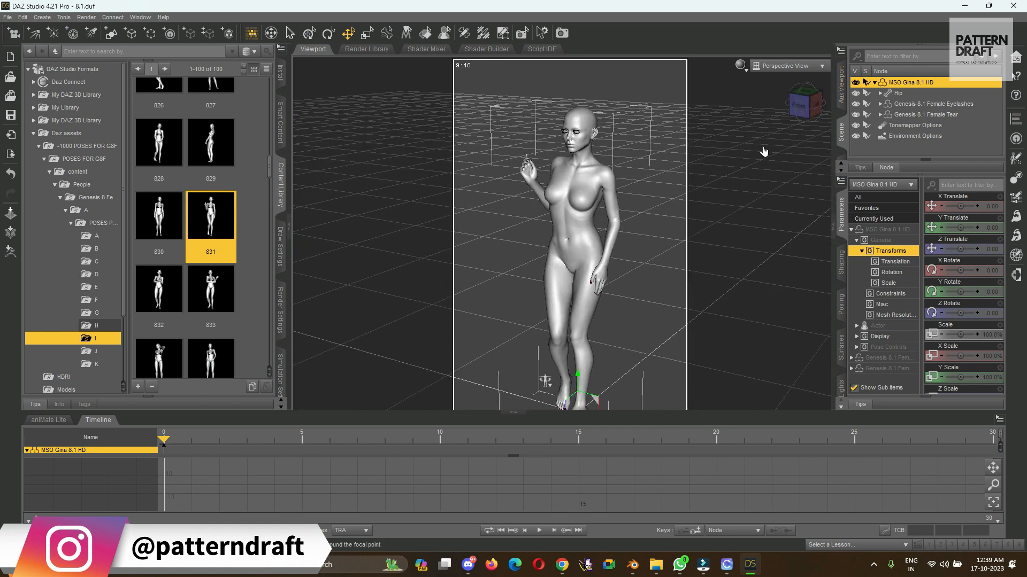
{"action": "key", "text": "ctrl+z"}
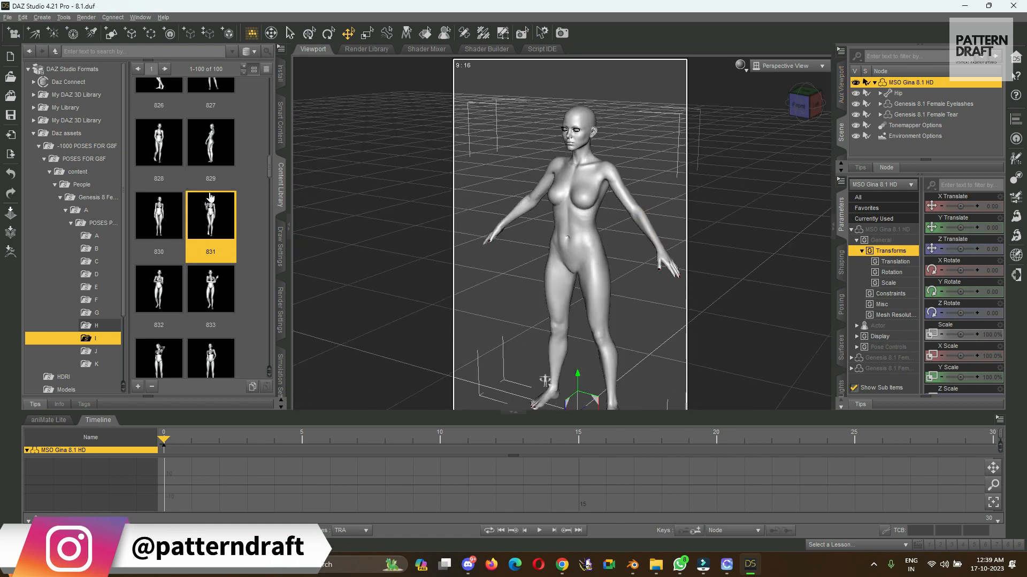
Step: Apply standing pose 894 from folder I to the MSO Gina 8.1 HD figure and deselect the figure
{"action": "scroll", "coordinate": [211, 223], "scroll_direction": "down", "scroll_amount": 3}
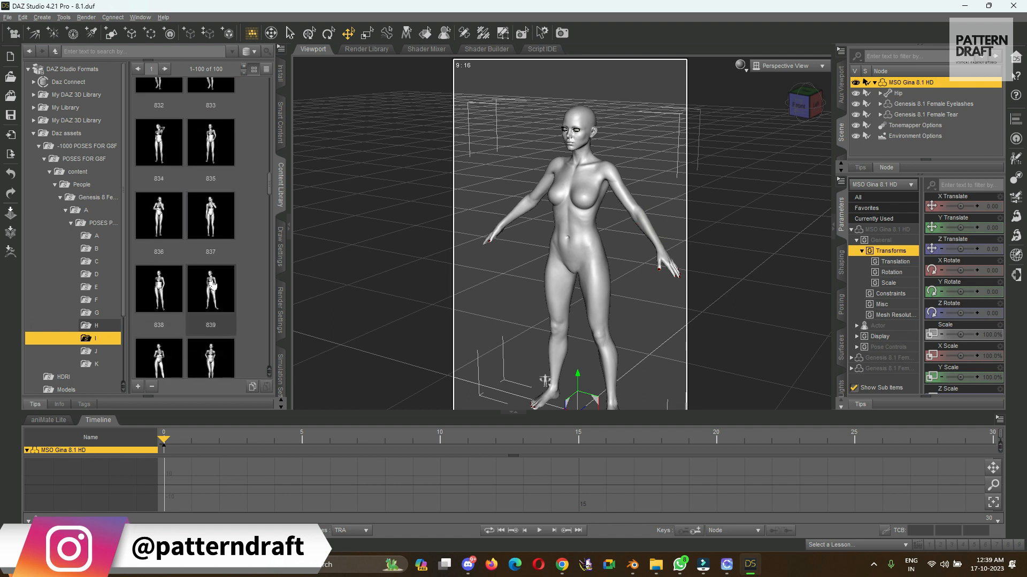
{"action": "scroll", "coordinate": [216, 306], "scroll_direction": "down", "scroll_amount": 3}
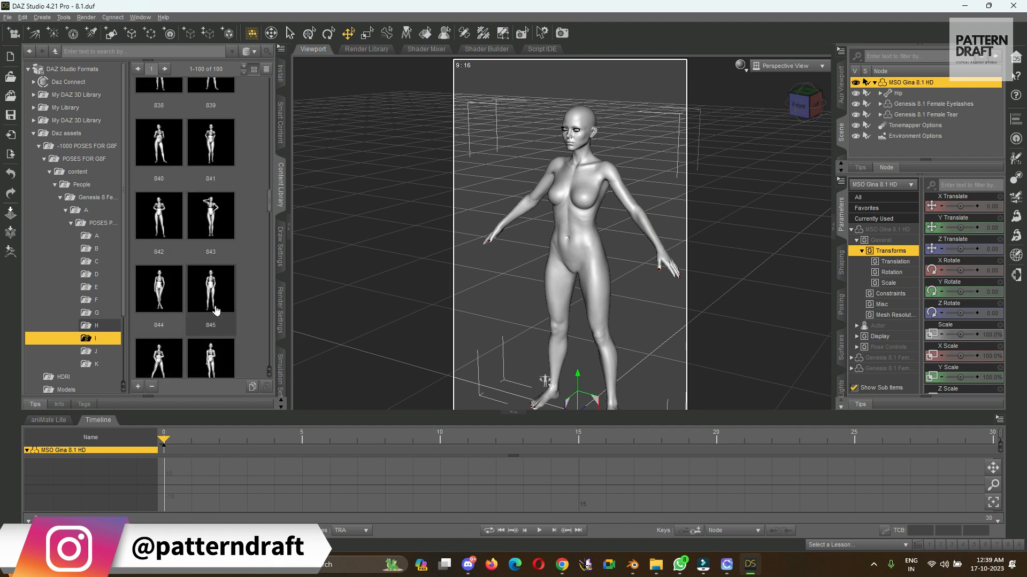
{"action": "scroll", "coordinate": [218, 326], "scroll_direction": "down", "scroll_amount": 3}
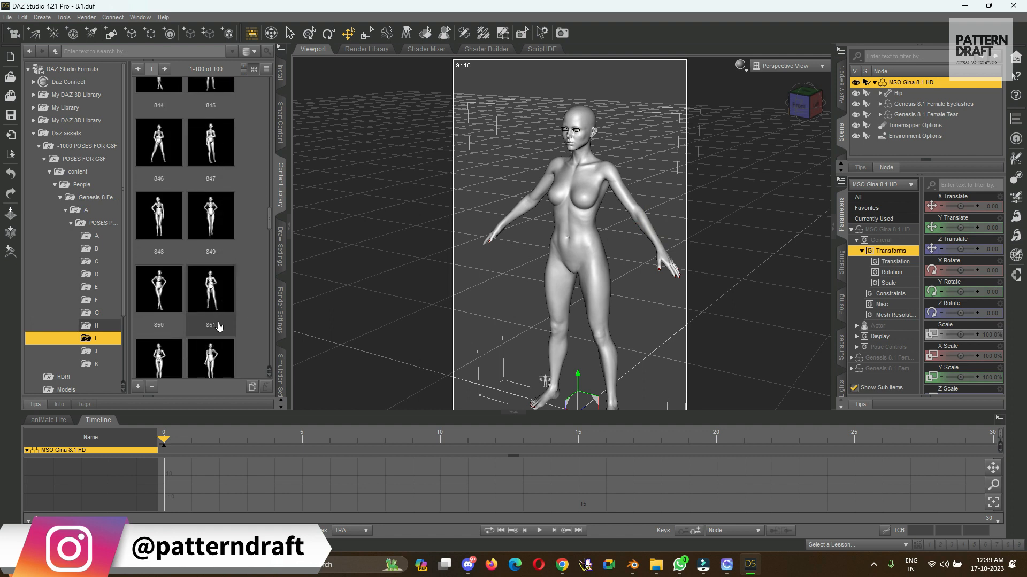
{"action": "scroll", "coordinate": [217, 321], "scroll_direction": "down", "scroll_amount": 3}
{"action": "scroll", "coordinate": [226, 321], "scroll_direction": "down", "scroll_amount": 3}
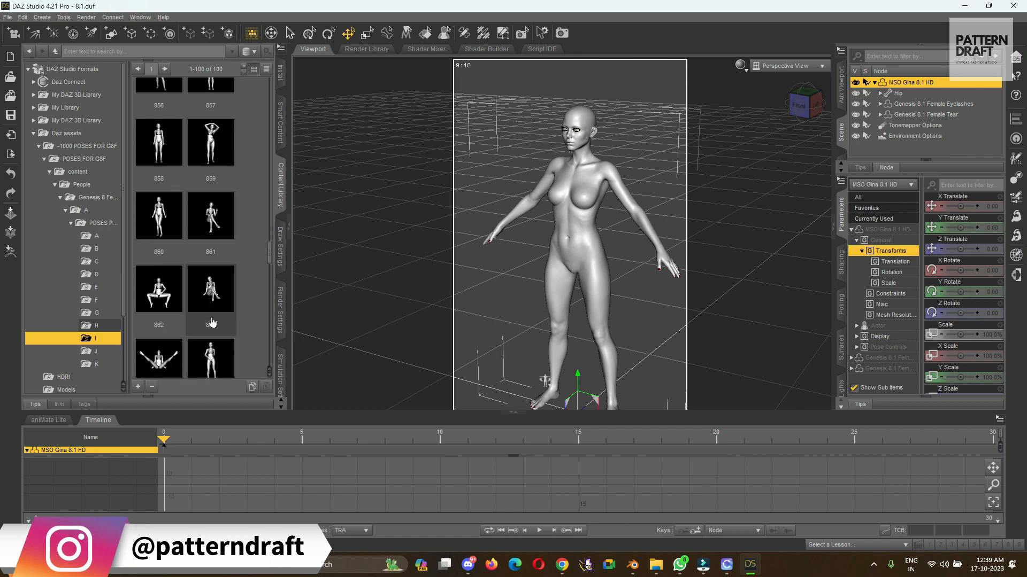
{"action": "scroll", "coordinate": [221, 290], "scroll_direction": "down", "scroll_amount": 3}
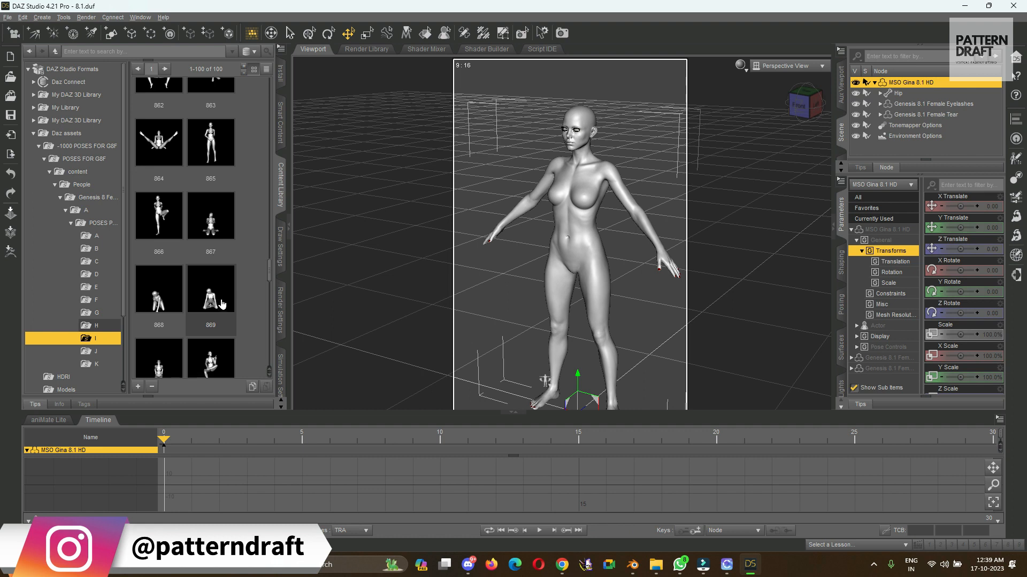
{"action": "scroll", "coordinate": [197, 263], "scroll_direction": "down", "scroll_amount": 3}
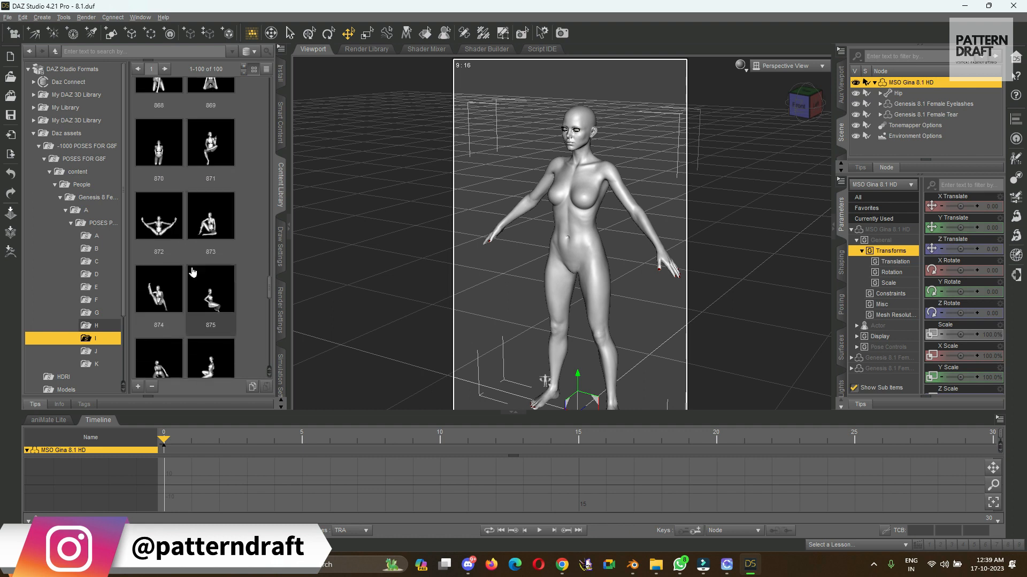
{"action": "scroll", "coordinate": [195, 276], "scroll_direction": "down", "scroll_amount": 3}
{"action": "scroll", "coordinate": [209, 299], "scroll_direction": "down", "scroll_amount": 3}
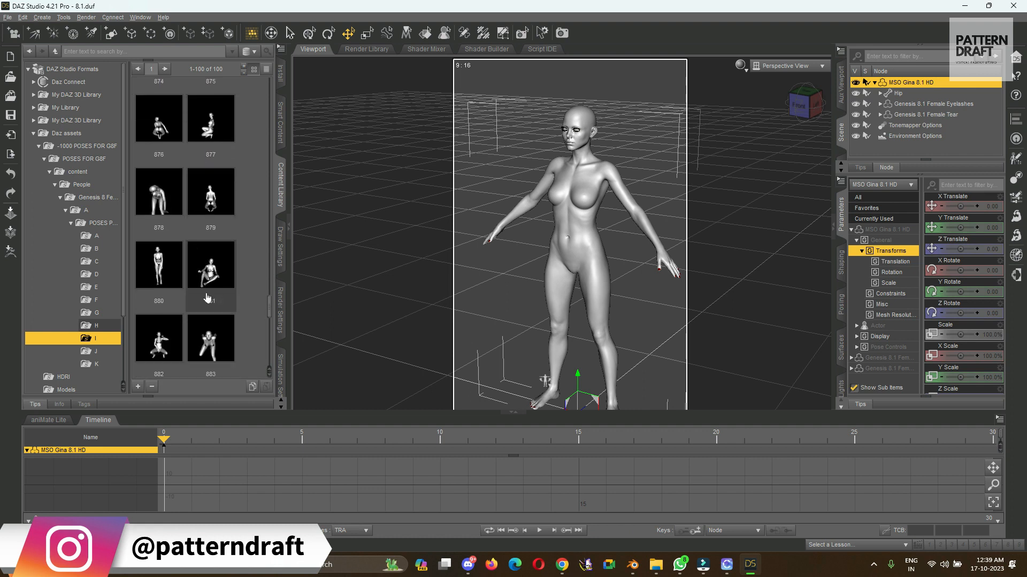
{"action": "scroll", "coordinate": [222, 298], "scroll_direction": "down", "scroll_amount": 6}
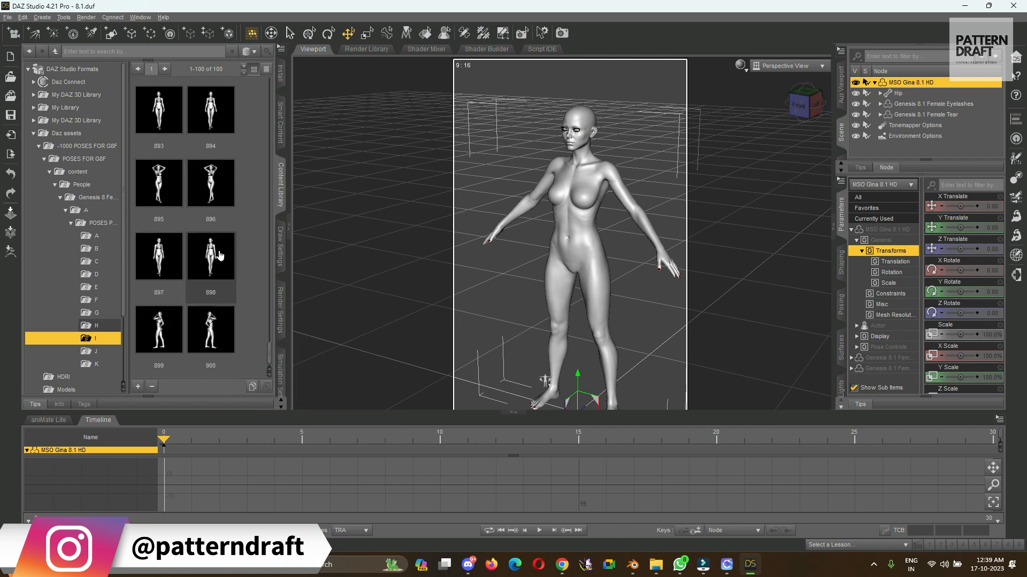
{"action": "double_click", "coordinate": [211, 119]}
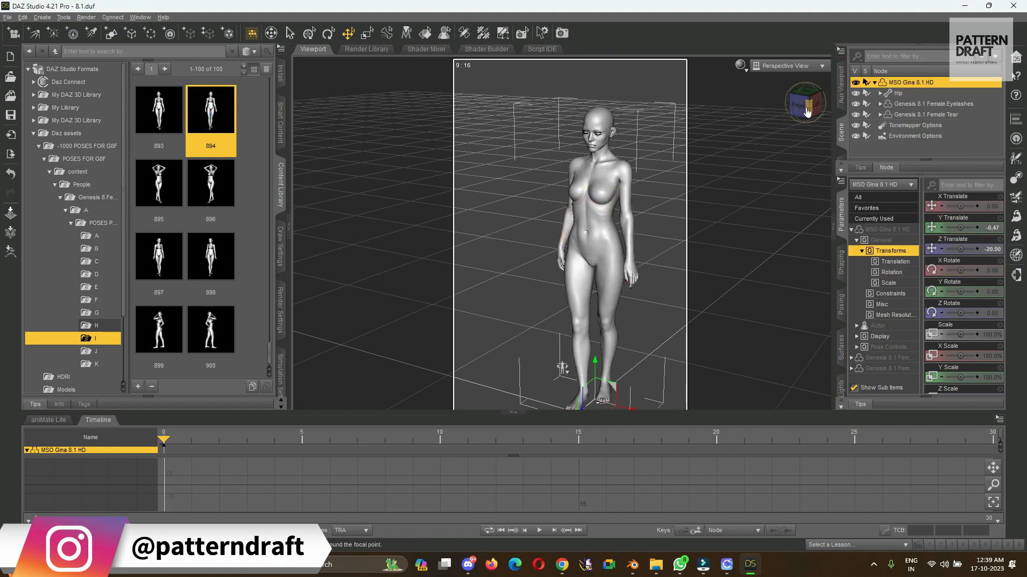
{"action": "left_click_drag", "start_coordinate": [808, 113], "coordinate": [834, 96]}
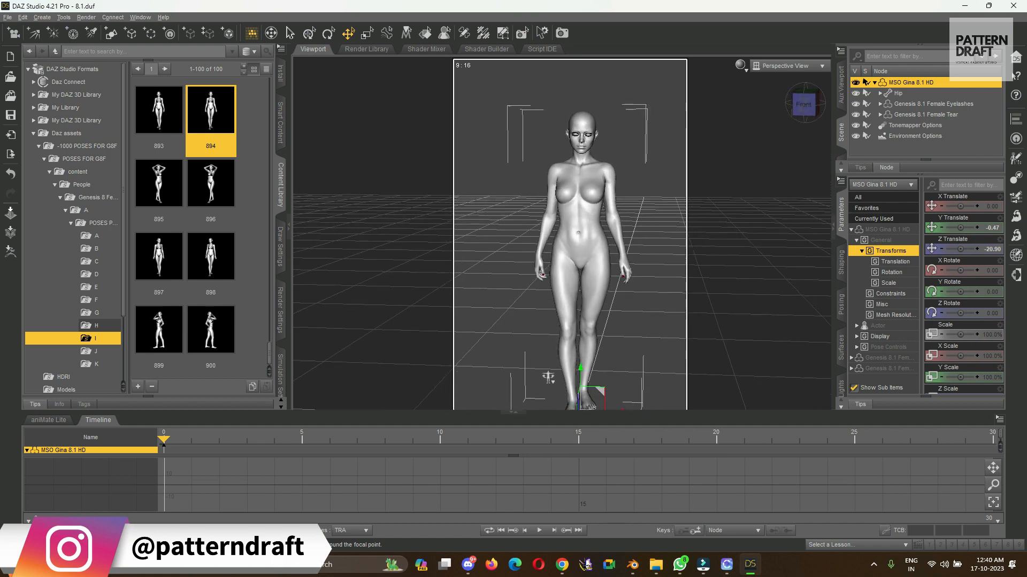
{"action": "left_click", "coordinate": [730, 226]}
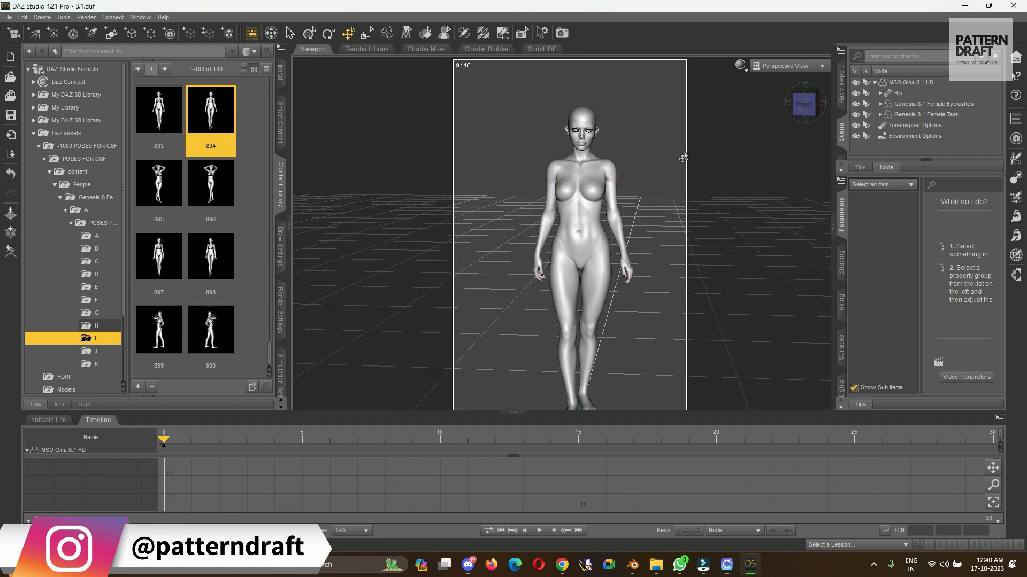
{"action": "left_click", "coordinate": [803, 107]}
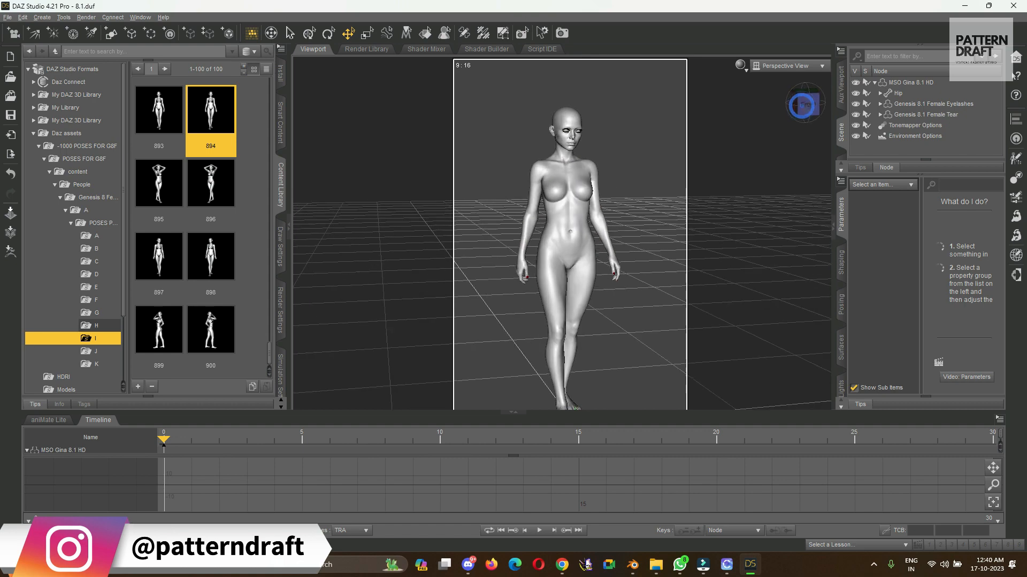
Step: Select the MSO Gina 8.1 HD figure and begin exporting it in the Autodesk FBX format
{"action": "left_click", "coordinate": [907, 84]}
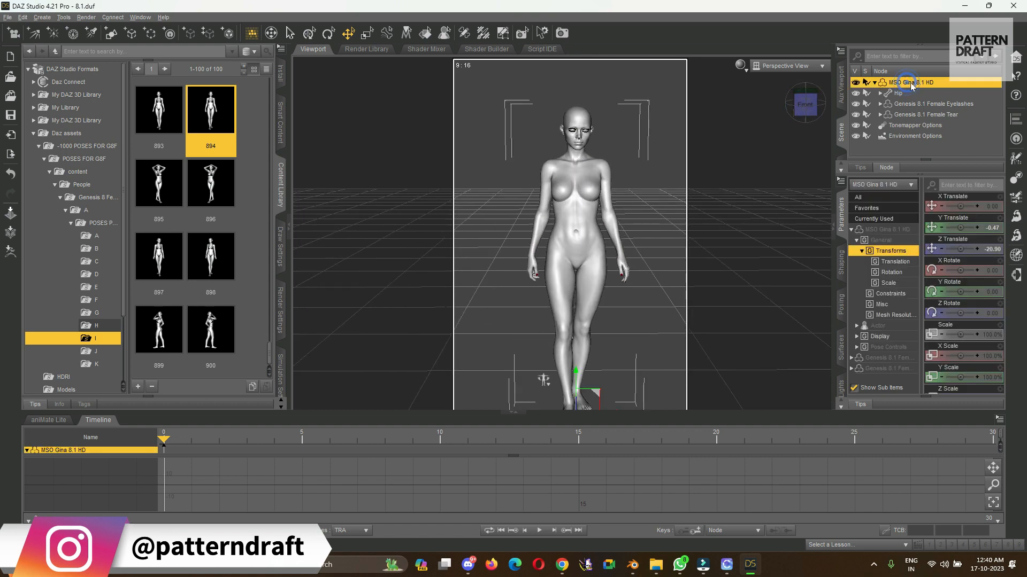
{"action": "left_click", "coordinate": [875, 83]}
{"action": "left_click", "coordinate": [8, 18]}
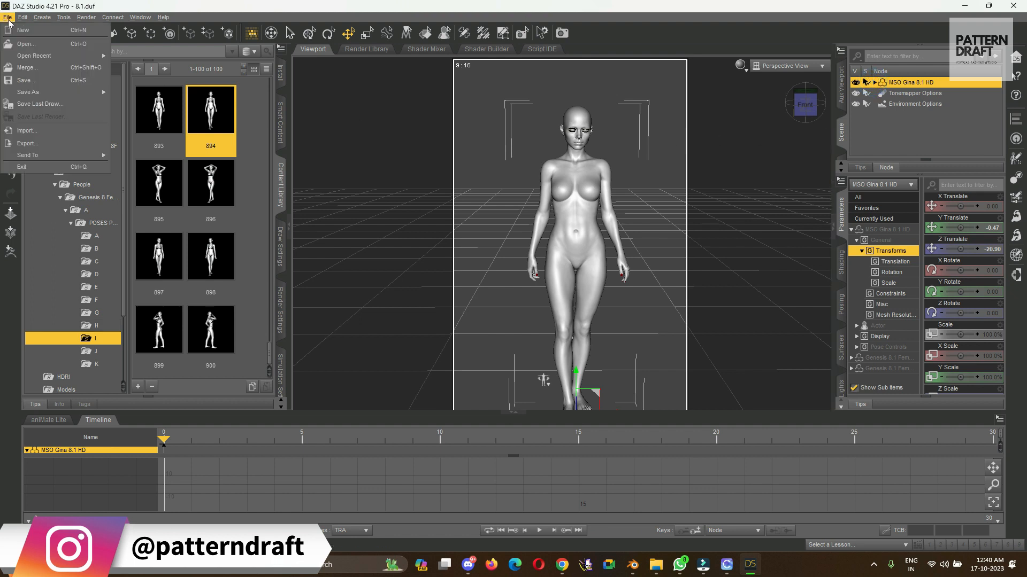
{"action": "left_click", "coordinate": [27, 143]}
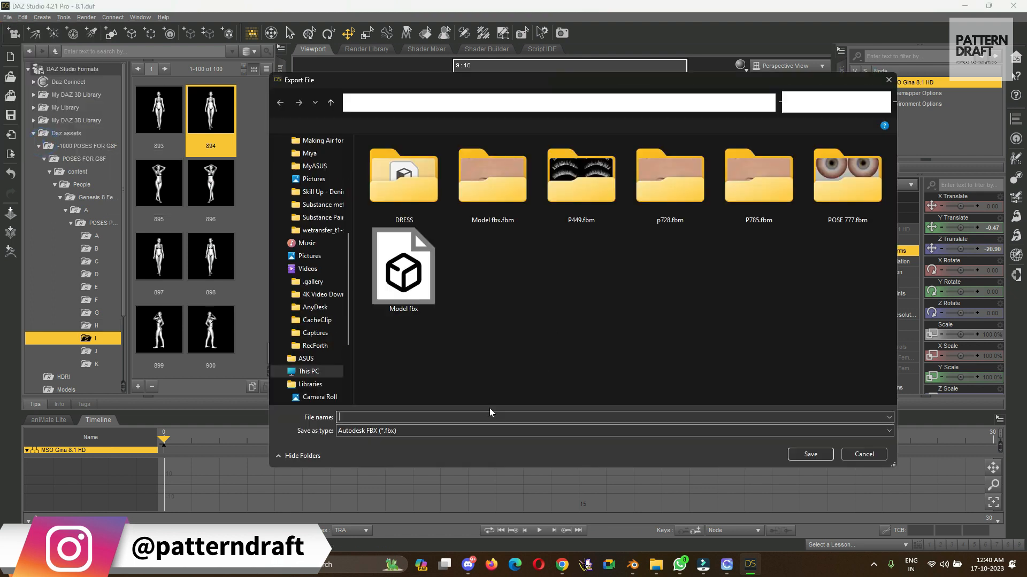
{"action": "left_click", "coordinate": [454, 431]}
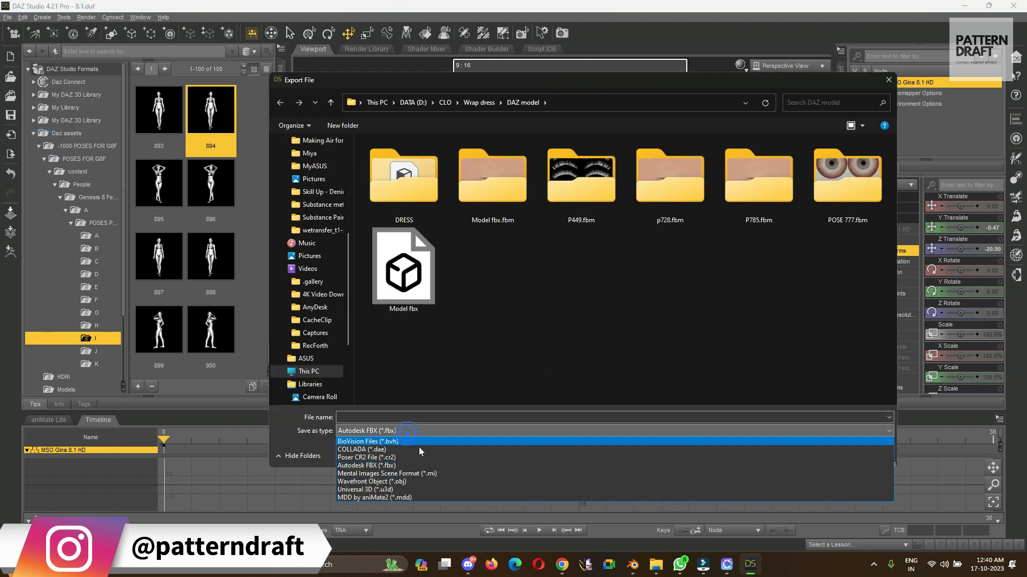
{"action": "left_click", "coordinate": [399, 466]}
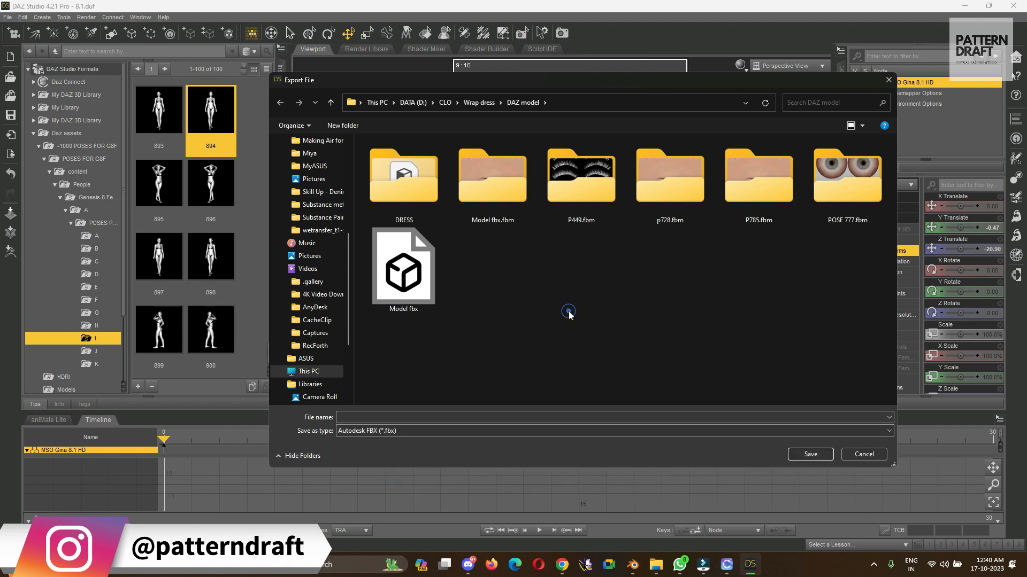
Step: Export the figure as P894 into the DAZ model folder inside Wrap dress, accepting the FBX export options
{"action": "left_click", "coordinate": [480, 102]}
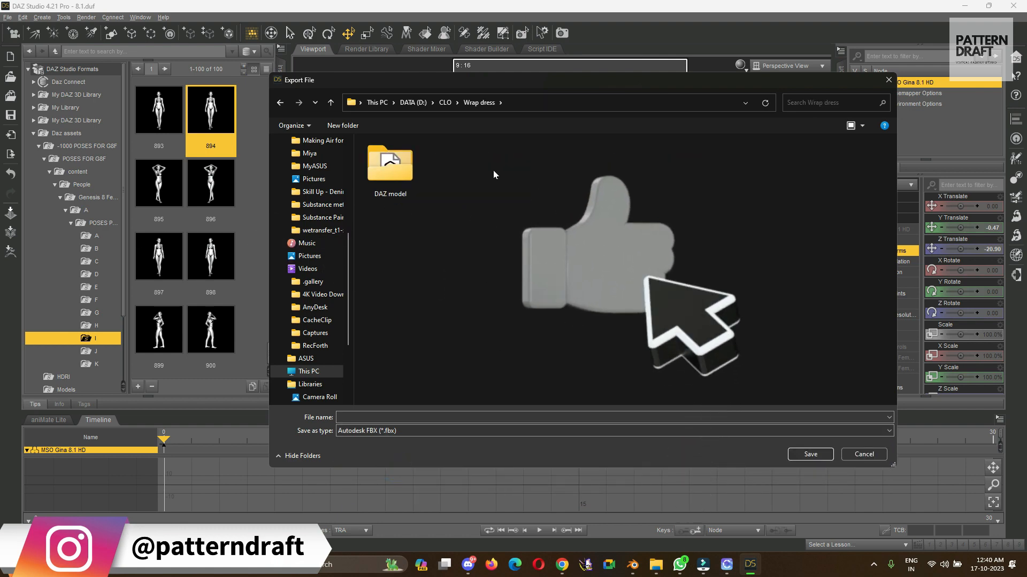
{"action": "double_click", "coordinate": [395, 174]}
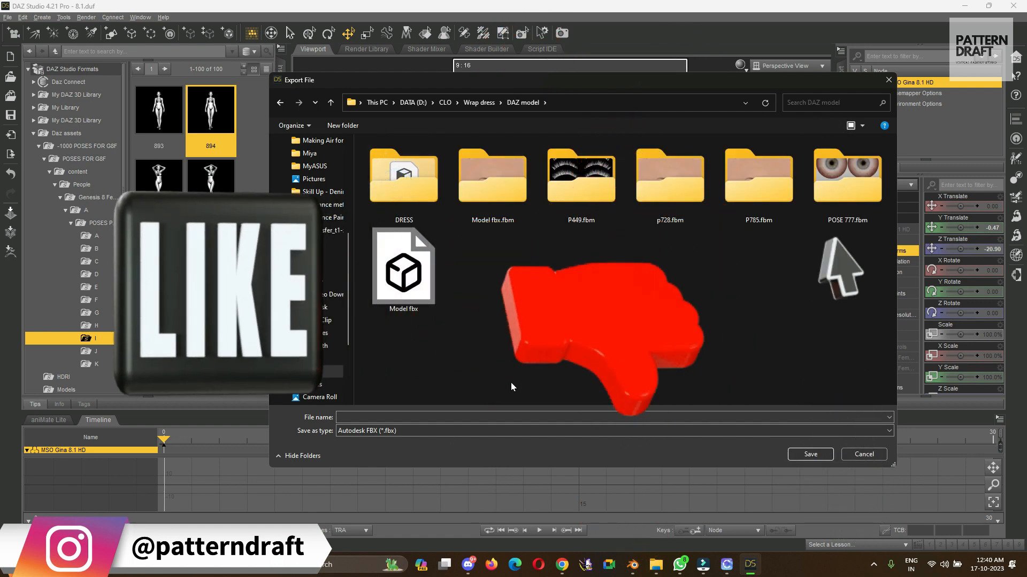
{"action": "left_click", "coordinate": [482, 417]}
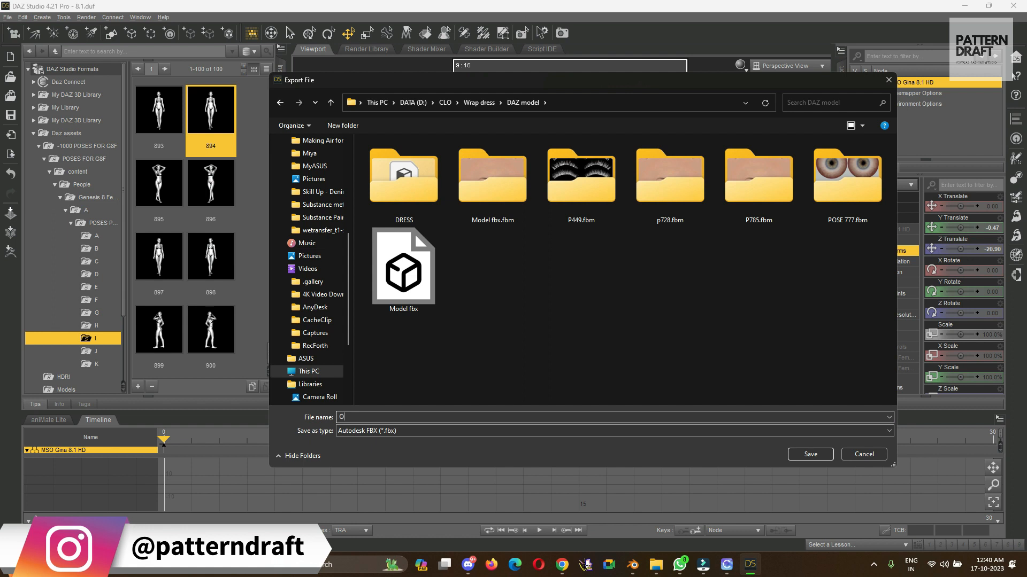
{"action": "type", "text": "P"}
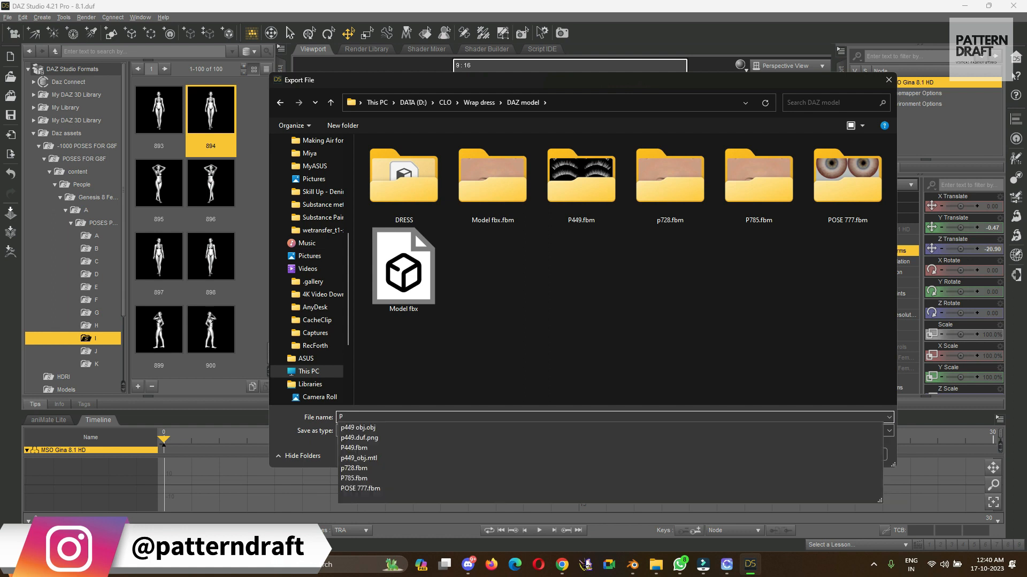
{"action": "type", "text": "894"}
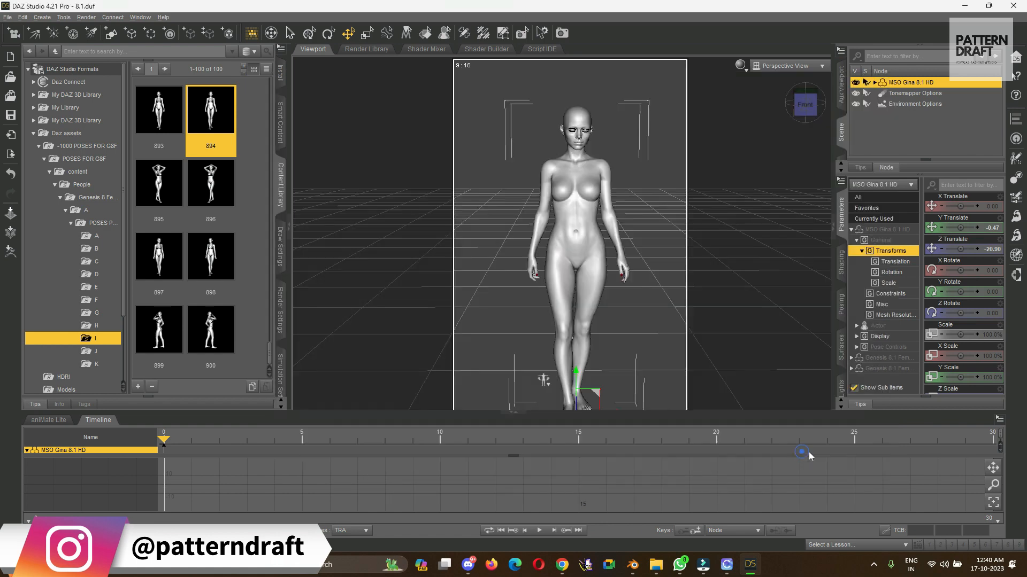
{"action": "left_click", "coordinate": [808, 454]}
{"action": "left_click", "coordinate": [611, 456]}
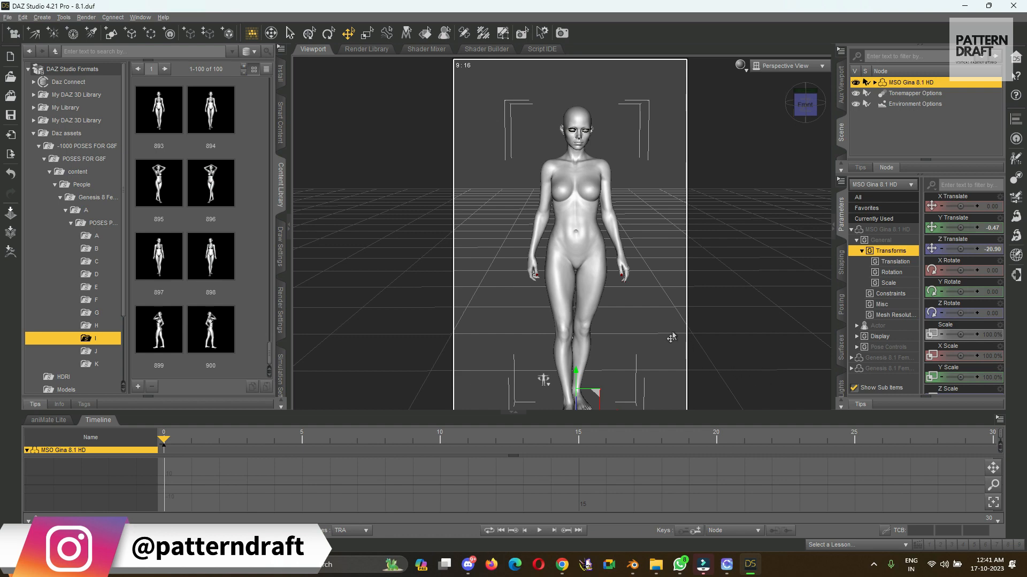
Step: Switch to CLO 3D and import P894 by FBX into the paisley dress project as an avatar at cm (DAZ Studio) scale
{"action": "left_click", "coordinate": [726, 564]}
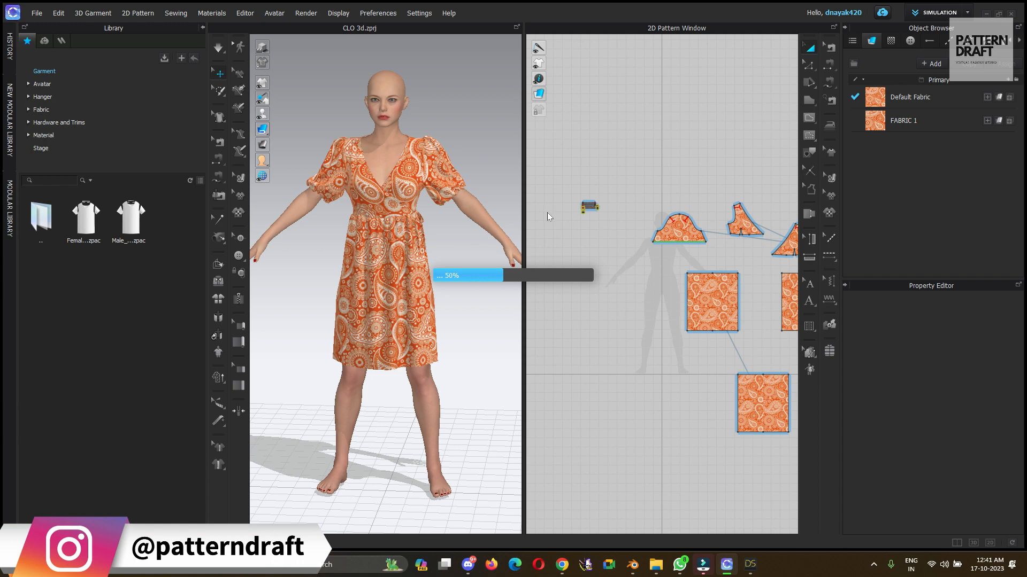
{"action": "left_click", "coordinate": [33, 13]}
{"action": "left_click", "coordinate": [63, 113]}
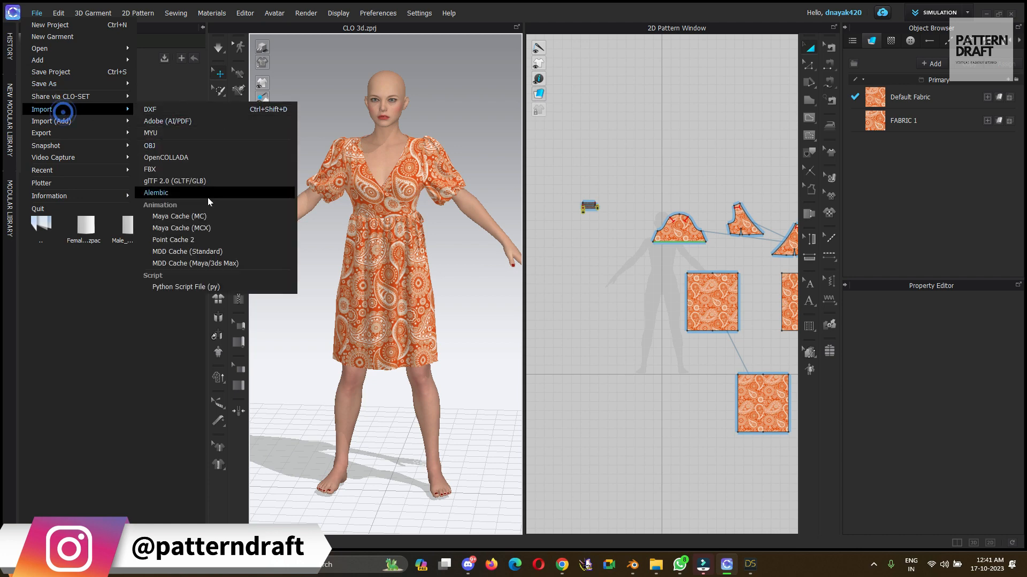
{"action": "left_click", "coordinate": [174, 168]}
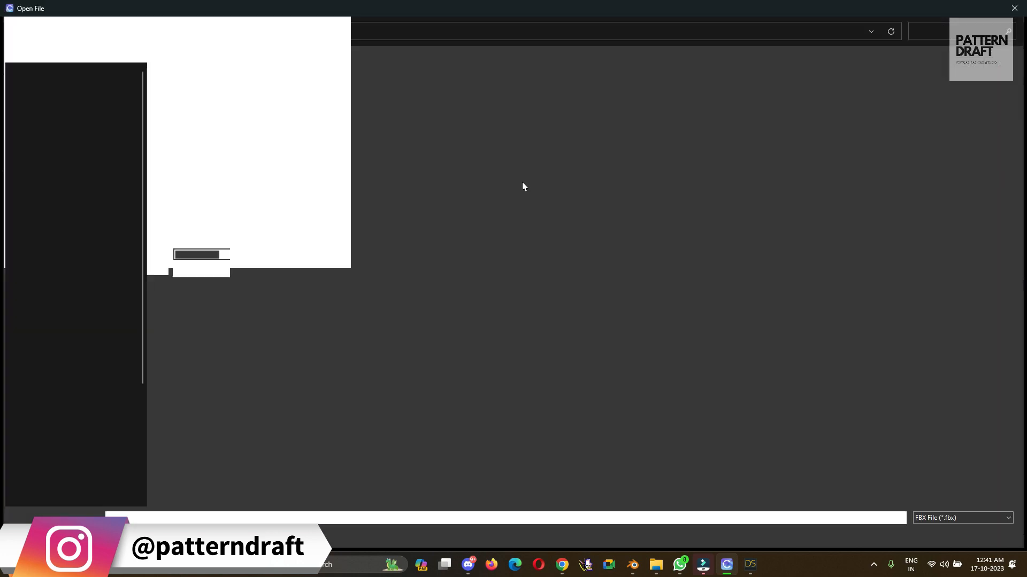
{"action": "left_click", "coordinate": [737, 250]}
{"action": "left_click", "coordinate": [822, 93]}
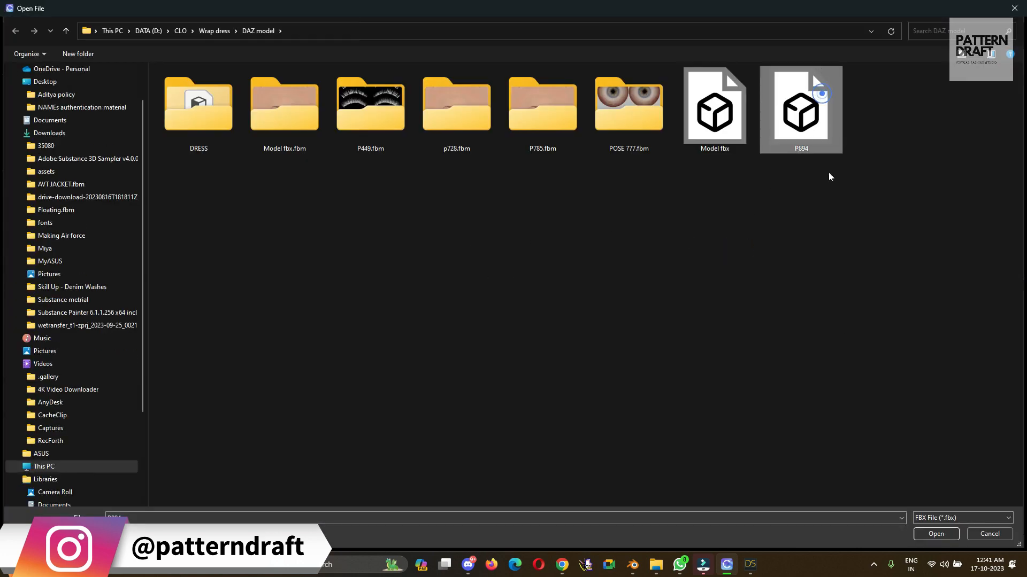
{"action": "left_click", "coordinate": [933, 532]}
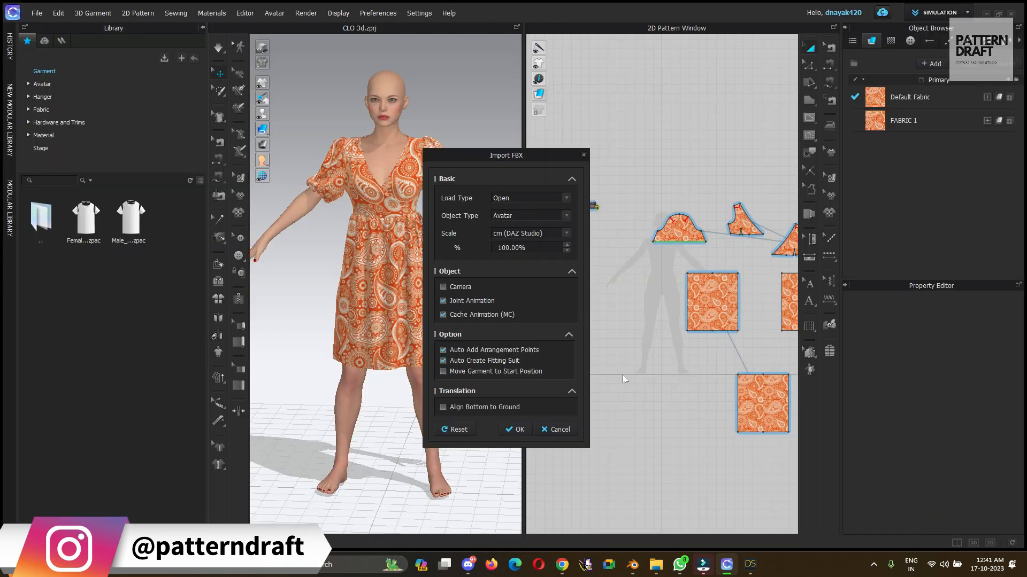
{"action": "left_click", "coordinate": [522, 430]}
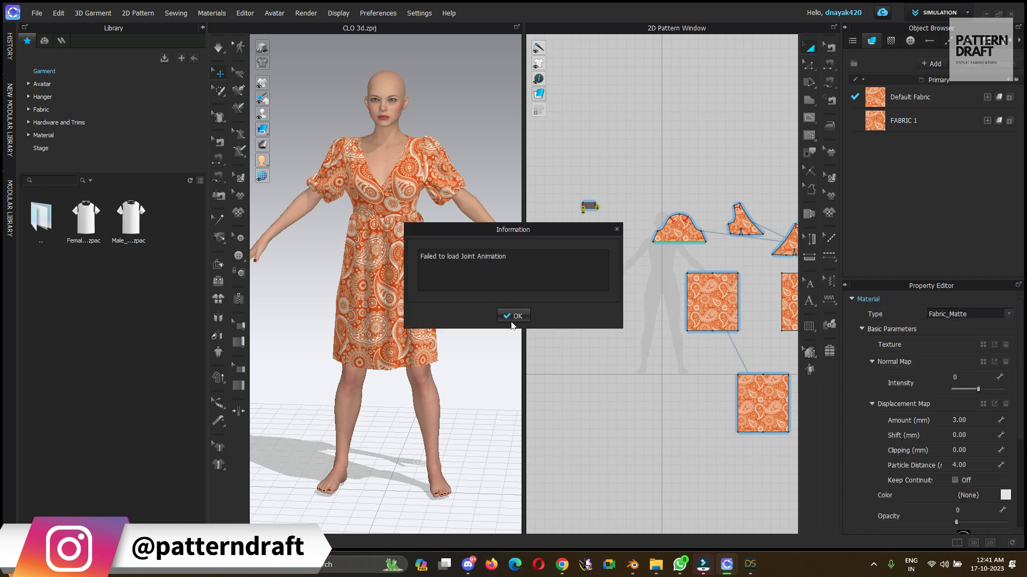
{"action": "left_click", "coordinate": [511, 323]}
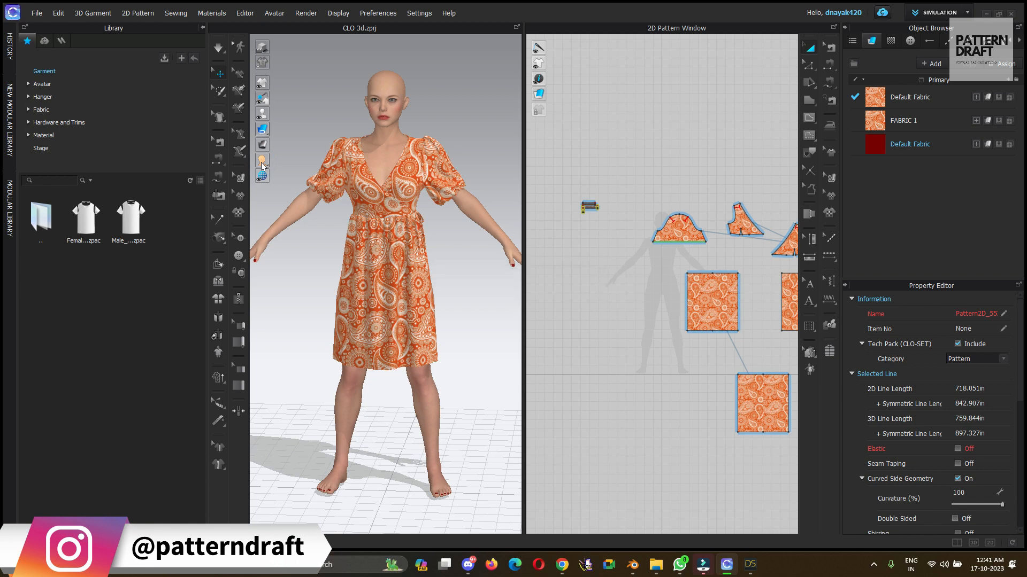
Step: Change the avatar display from Textured Surface to a plain white surface
{"action": "key", "text": "ctrl+z"}
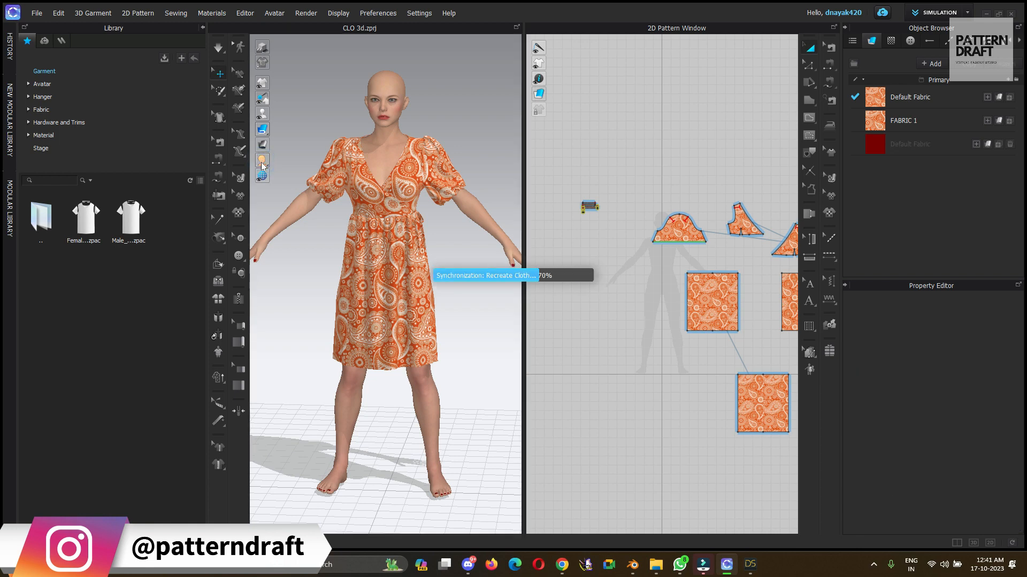
{"action": "mouse_move", "coordinate": [262, 162]}
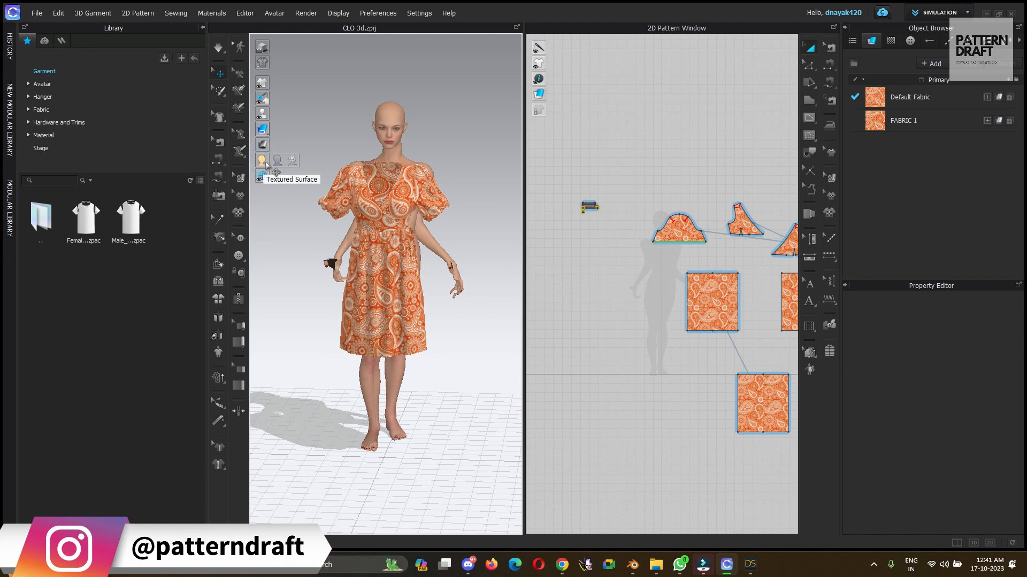
{"action": "left_click", "coordinate": [277, 161]}
{"action": "right_click_drag", "start_coordinate": [367, 215], "coordinate": [428, 212]}
Step: Select all the dress pattern pieces and check the garment's position against the avatar from the side
{"action": "scroll", "coordinate": [674, 218], "scroll_direction": "down", "scroll_amount": 5}
{"action": "scroll", "coordinate": [675, 220], "scroll_direction": "down", "scroll_amount": 2}
{"action": "left_click_drag", "start_coordinate": [600, 164], "coordinate": [773, 340]}
{"action": "right_click_drag", "start_coordinate": [319, 312], "coordinate": [371, 226]}
{"action": "scroll", "coordinate": [423, 342], "scroll_direction": "up", "scroll_amount": 3}
{"action": "middle_click_drag", "start_coordinate": [373, 226], "coordinate": [379, 280]}
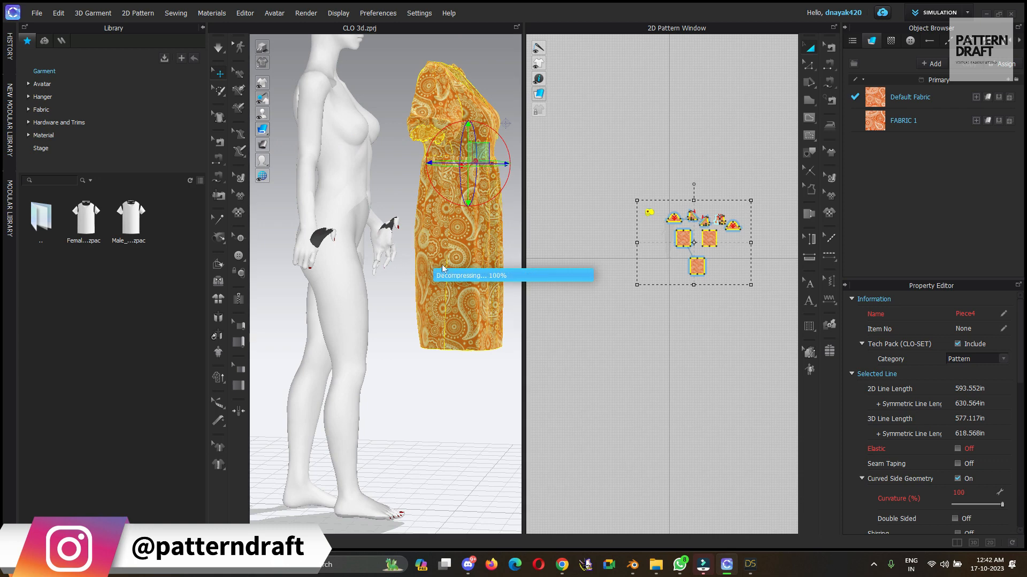
Step: Import P894 by FBX into the empty project as an avatar at cm (DAZ Studio) scale
{"action": "left_click", "coordinate": [37, 13]}
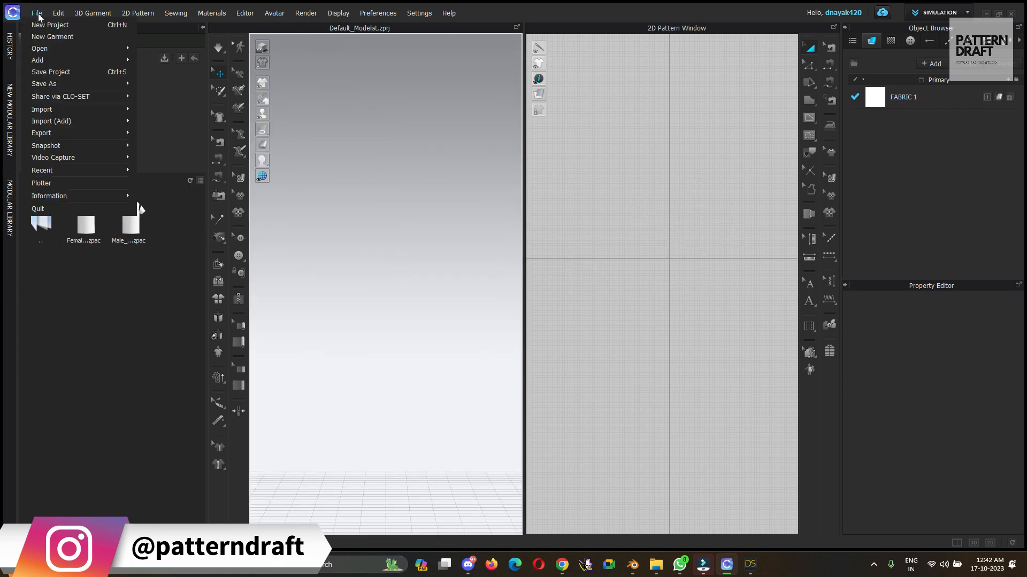
{"action": "mouse_move", "coordinate": [71, 107]}
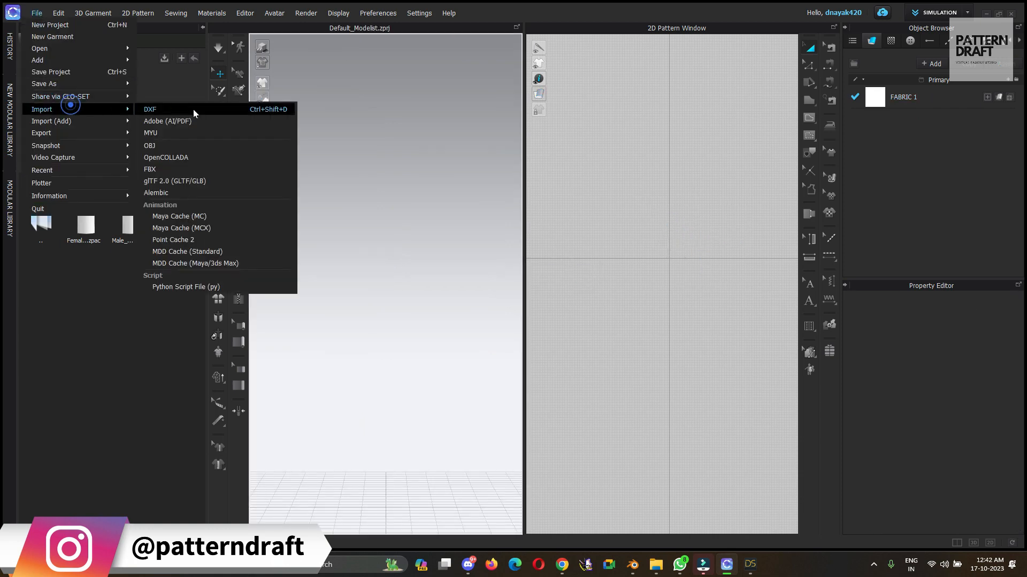
{"action": "left_click", "coordinate": [164, 169]}
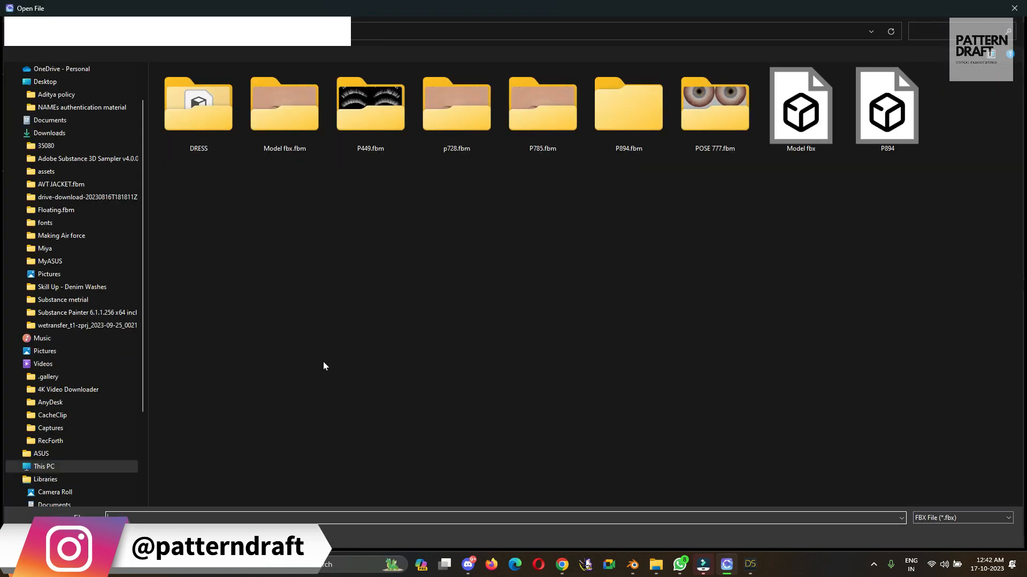
{"action": "left_click", "coordinate": [866, 115]}
{"action": "left_click", "coordinate": [942, 534]}
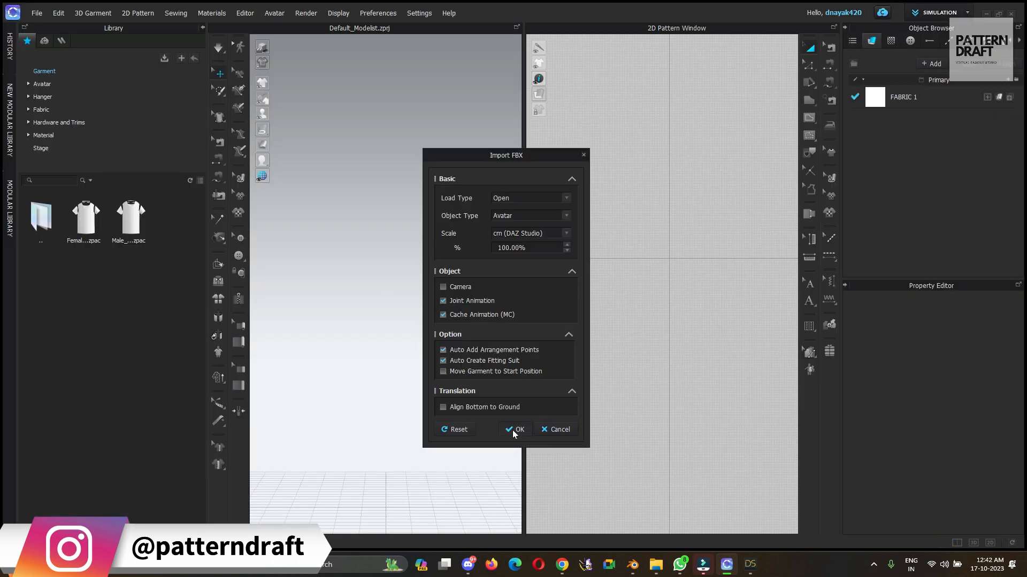
{"action": "left_click", "coordinate": [513, 430]}
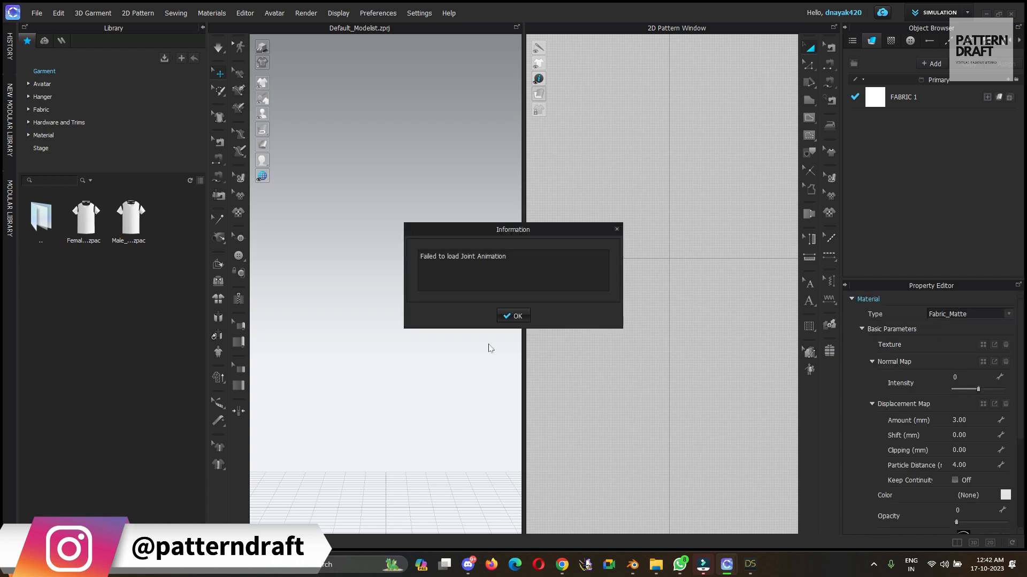
{"action": "left_click", "coordinate": [512, 315]}
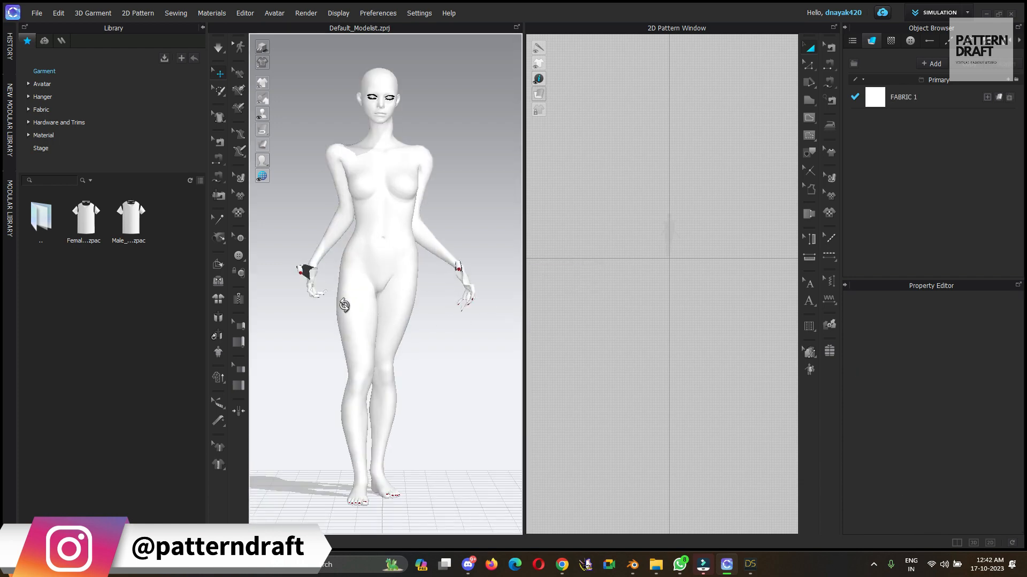
Step: Examine the imported avatar's hands, wrists and overall pose up close from several angles
{"action": "right_click_drag", "start_coordinate": [344, 305], "coordinate": [455, 323]}
{"action": "scroll", "coordinate": [353, 317], "scroll_direction": "up", "scroll_amount": 5}
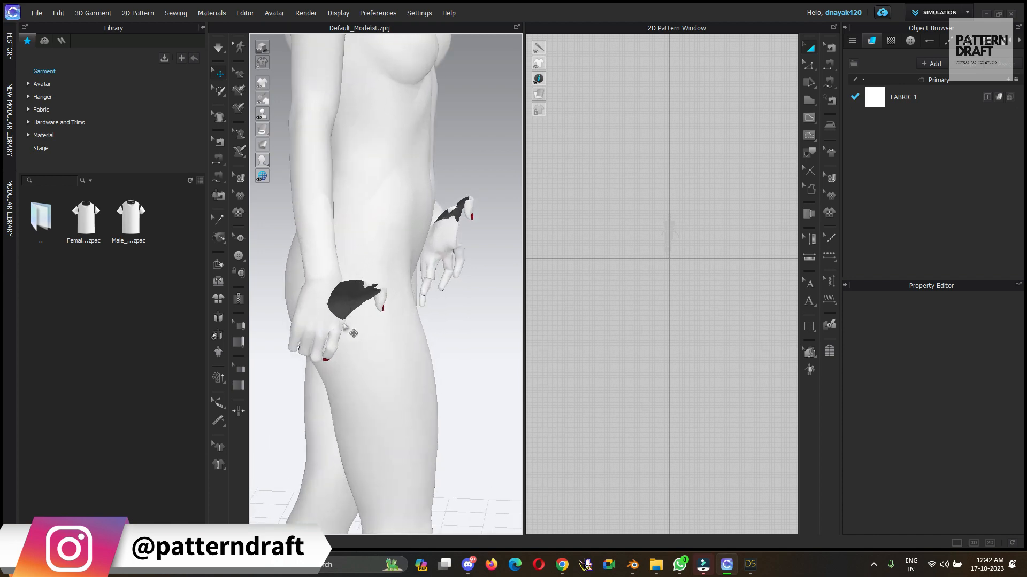
{"action": "right_click_drag", "start_coordinate": [353, 333], "coordinate": [311, 315]}
{"action": "middle_click_drag", "start_coordinate": [398, 289], "coordinate": [343, 294]}
{"action": "scroll", "coordinate": [341, 293], "scroll_direction": "up", "scroll_amount": 3}
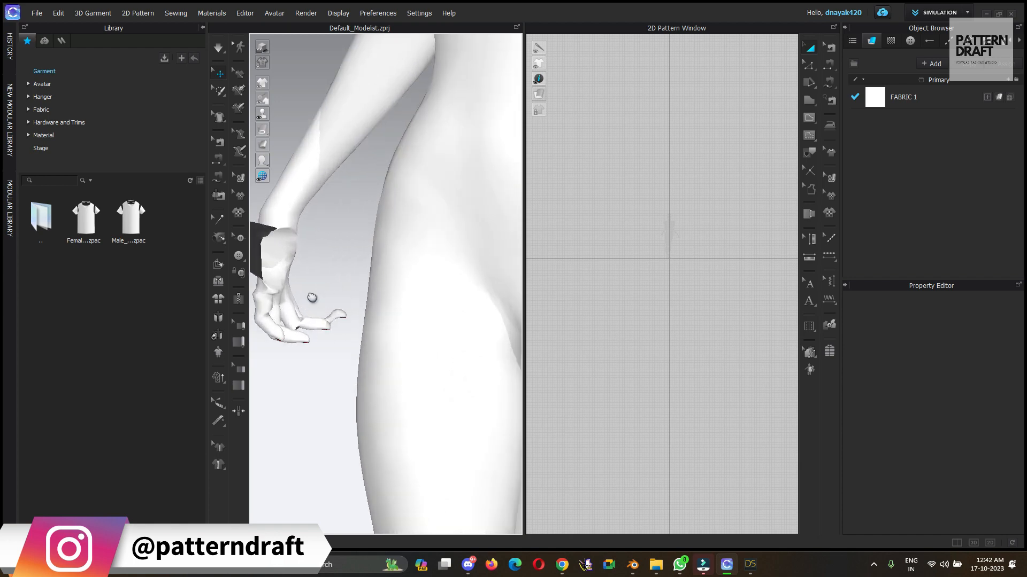
{"action": "right_click_drag", "start_coordinate": [312, 298], "coordinate": [409, 286]}
{"action": "scroll", "coordinate": [450, 284], "scroll_direction": "down", "scroll_amount": 3}
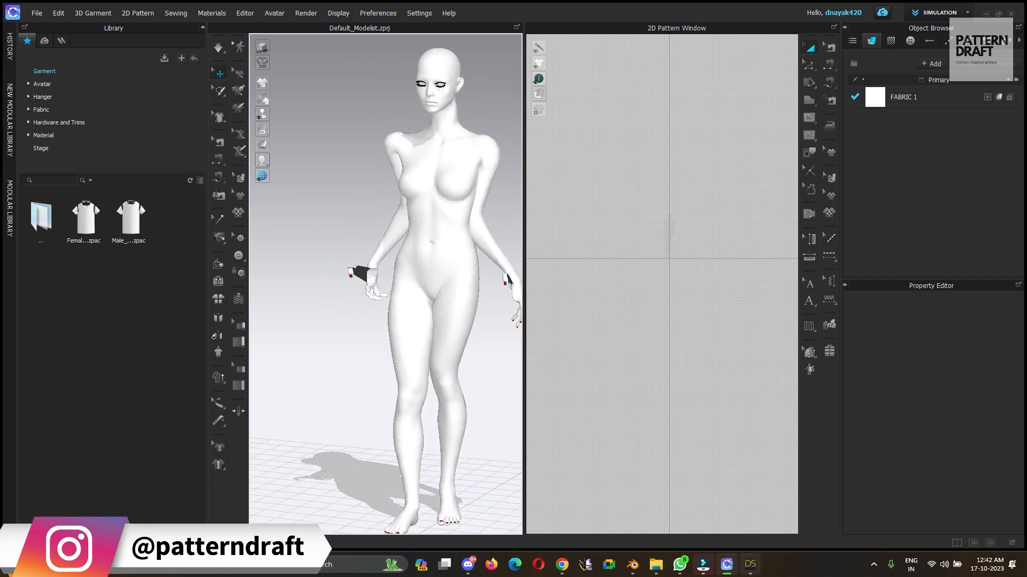
Step: Switch to DAZ Studio and export the selected figure again as an Autodesk FBX, overwriting P894 in the DAZ model folder
{"action": "left_click", "coordinate": [755, 571]}
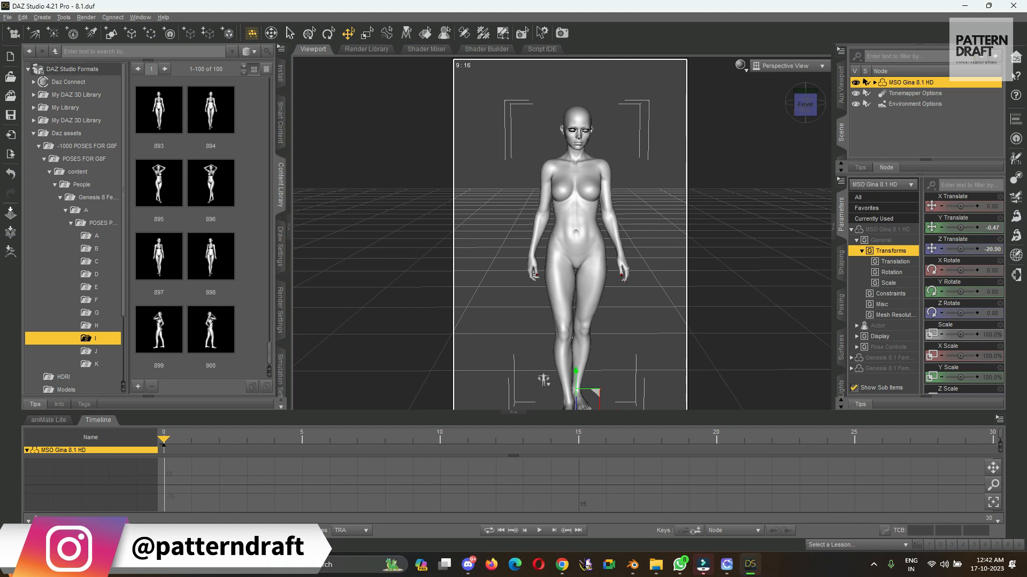
{"action": "left_click", "coordinate": [7, 17]}
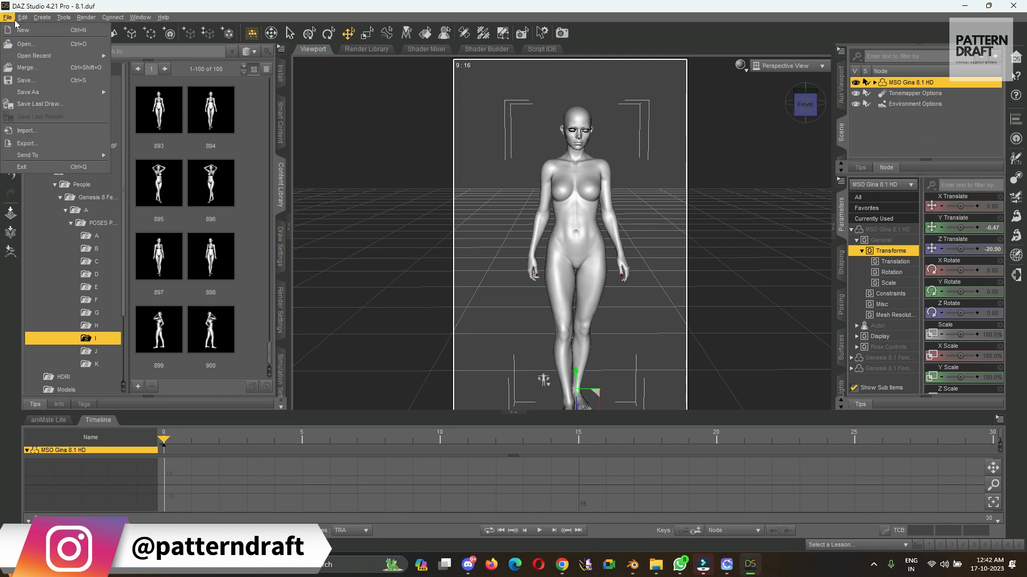
{"action": "mouse_move", "coordinate": [22, 17]}
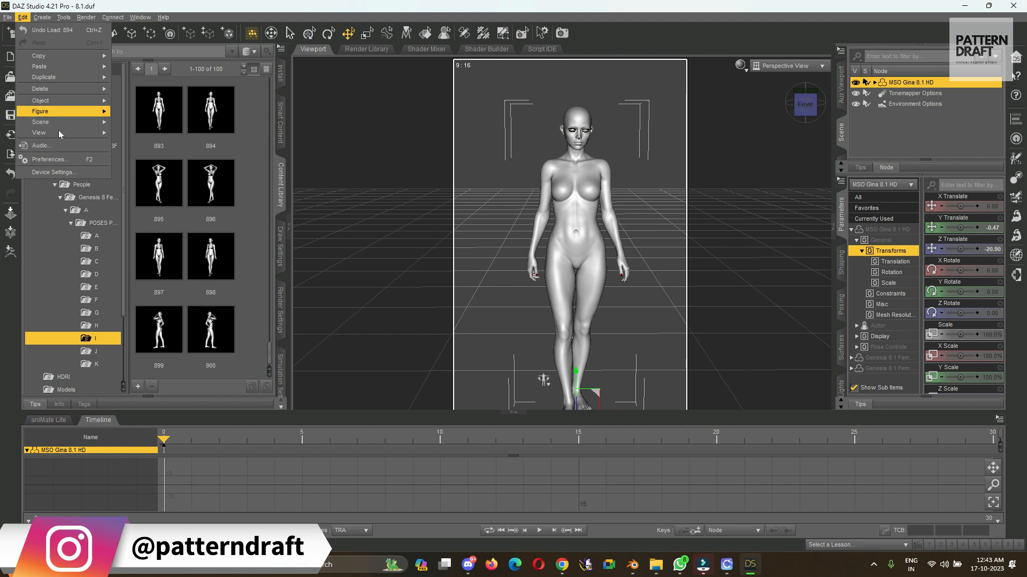
{"action": "left_click", "coordinate": [11, 18]}
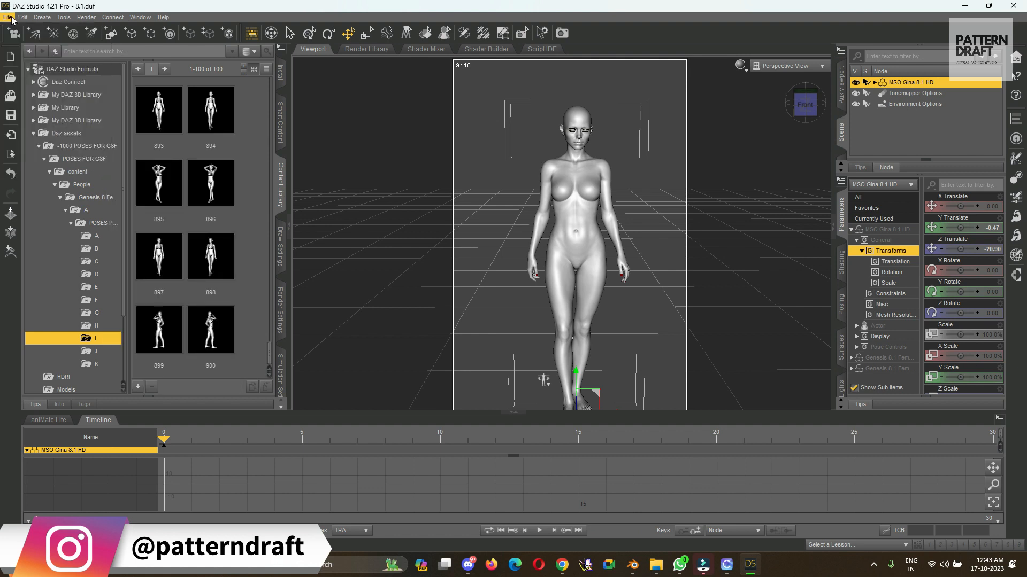
{"action": "left_click", "coordinate": [8, 19]}
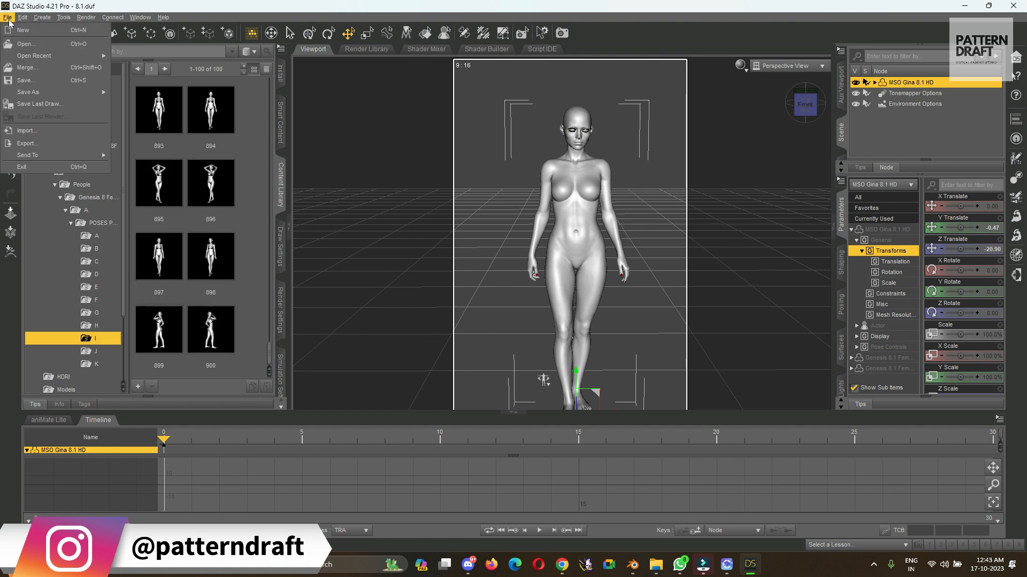
{"action": "left_click", "coordinate": [9, 21]}
{"action": "left_click", "coordinate": [8, 20]}
{"action": "left_click", "coordinate": [36, 143]}
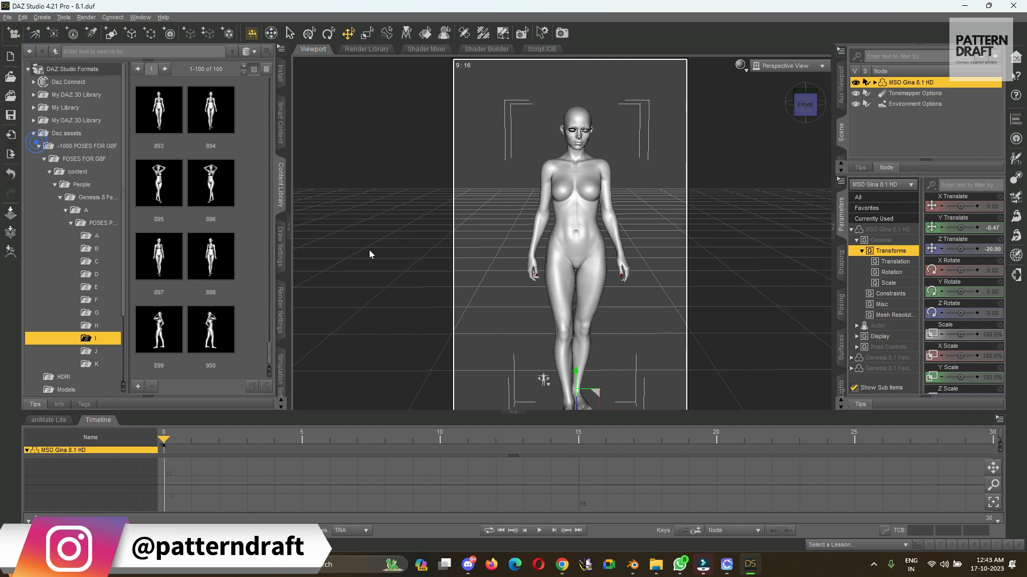
{"action": "left_click", "coordinate": [587, 274]}
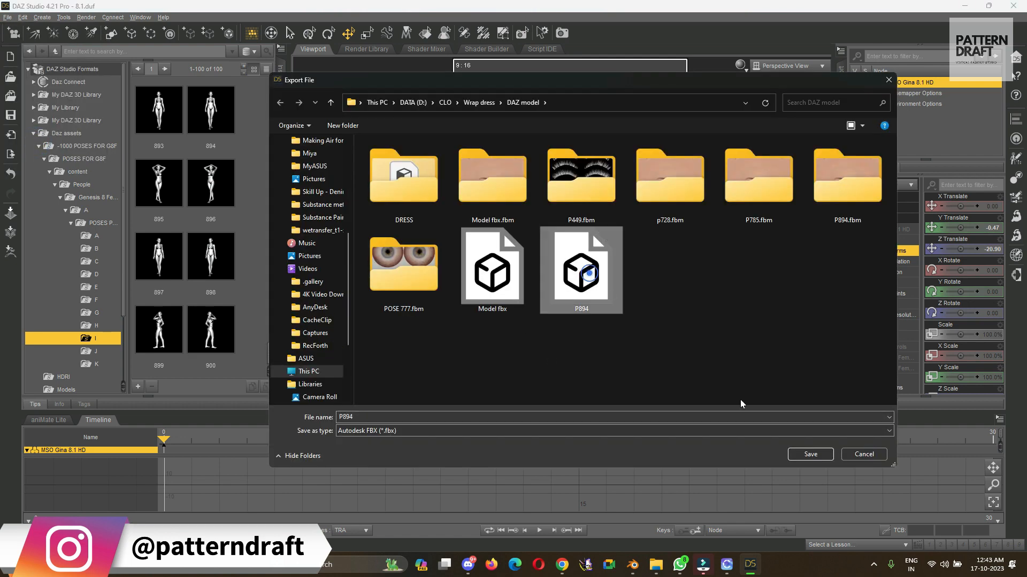
{"action": "left_click", "coordinate": [809, 455]}
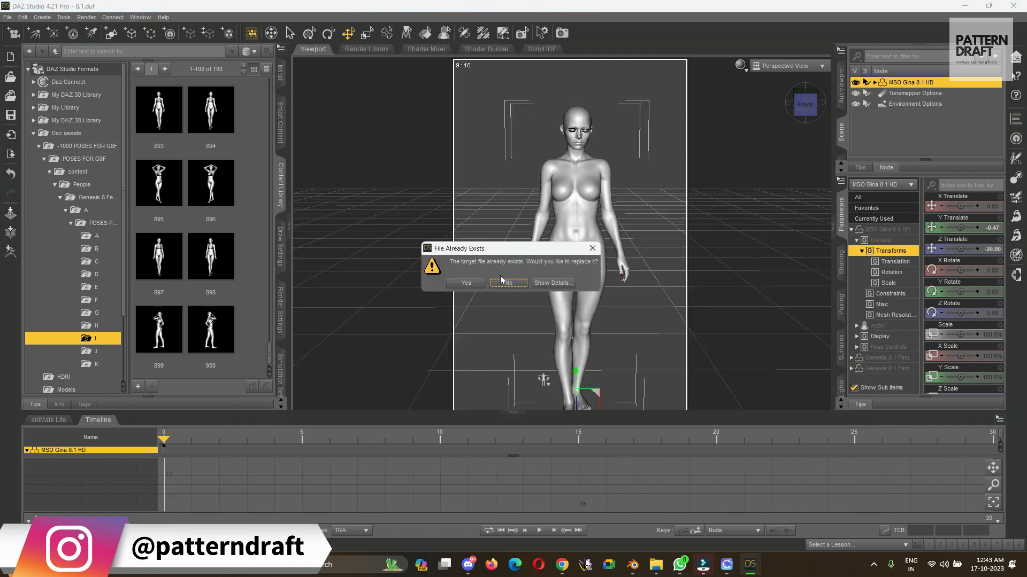
{"action": "left_click", "coordinate": [465, 283]}
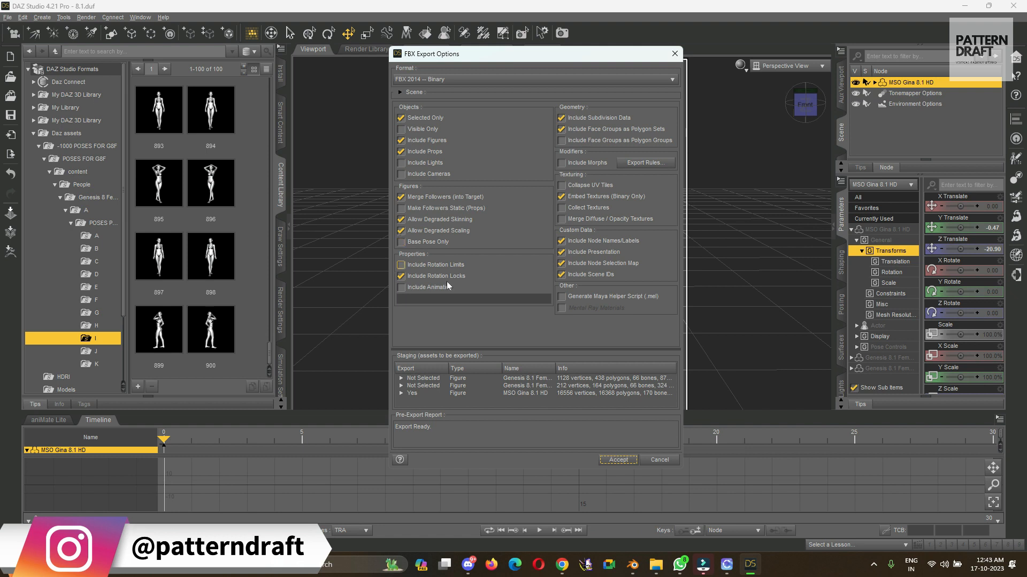
{"action": "left_click", "coordinate": [619, 460]}
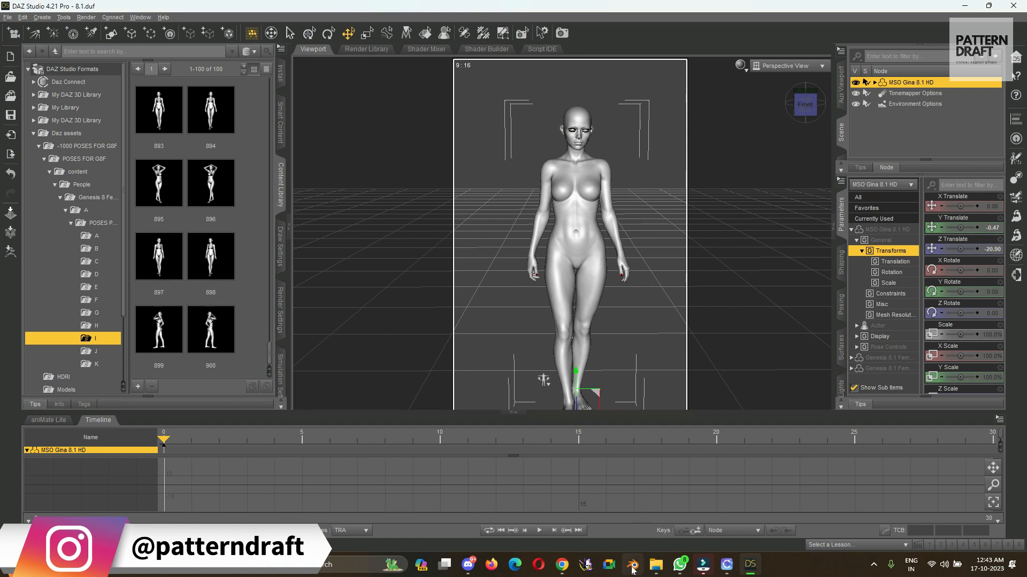
Step: Switch to CLO and delete the previously imported avatar from the 3D scene
{"action": "left_click", "coordinate": [727, 568]}
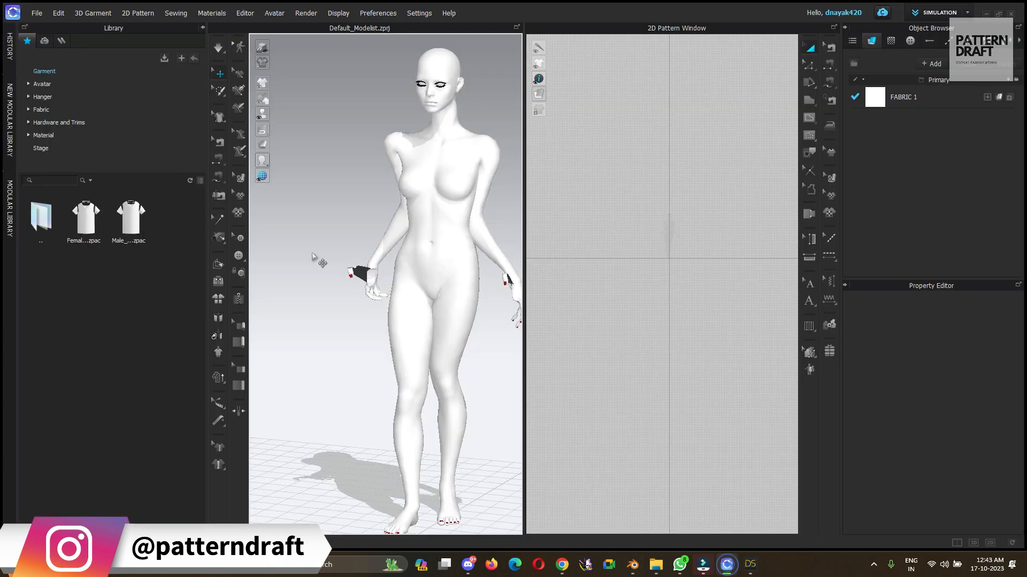
{"action": "left_click", "coordinate": [458, 282]}
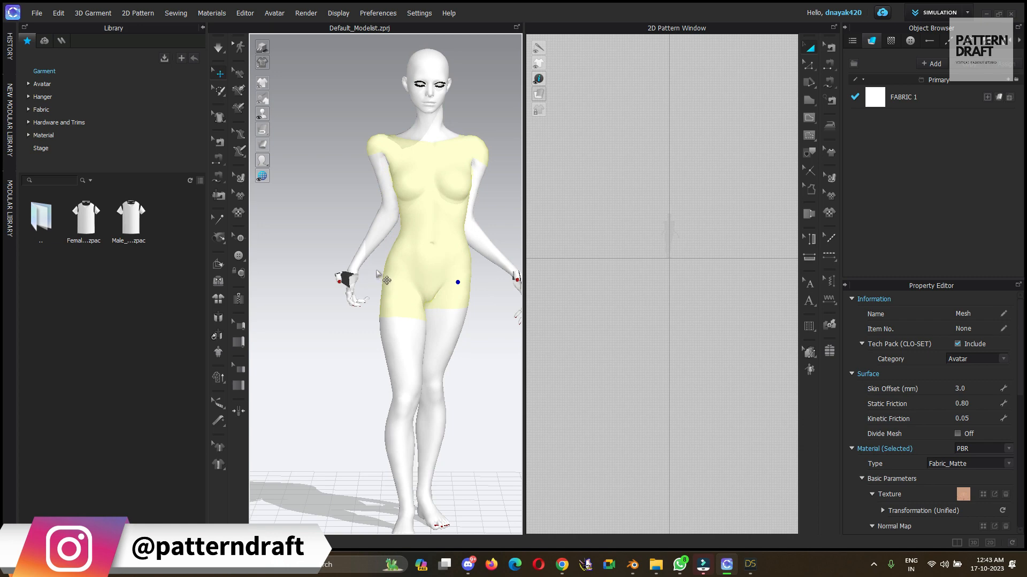
{"action": "right_click", "coordinate": [426, 270]}
{"action": "left_click", "coordinate": [460, 277]}
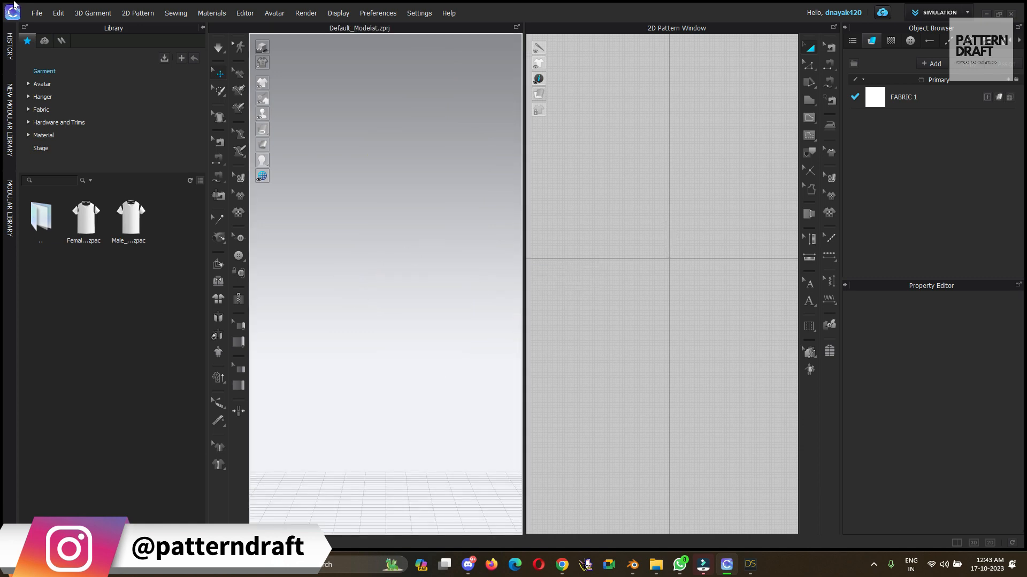
Step: Import P894 by FBX as an avatar at cm (DAZ Studio) scale, with Joint Animation and Cache Animation (MC) turned off
{"action": "left_click", "coordinate": [36, 13]}
{"action": "mouse_move", "coordinate": [65, 111]}
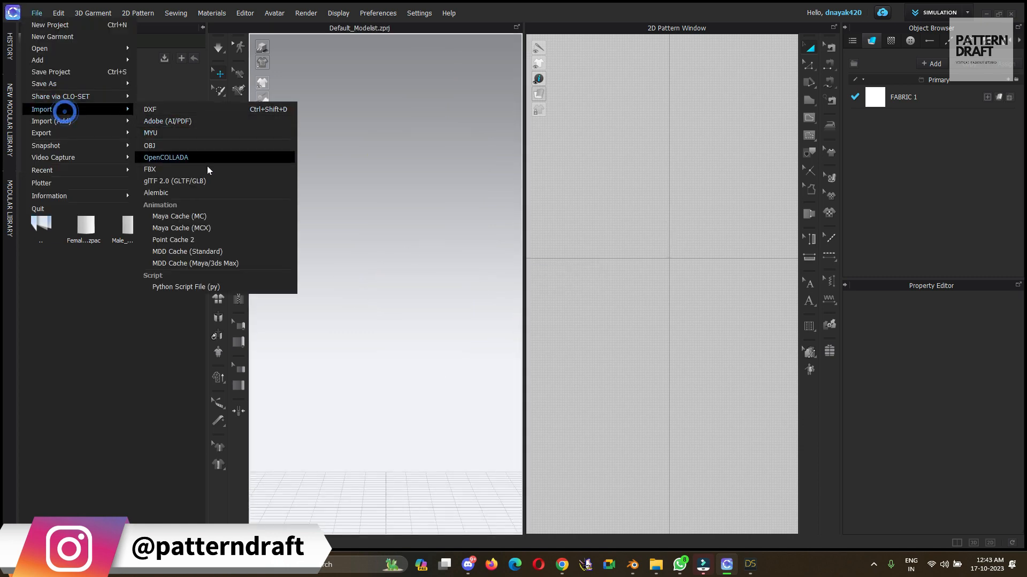
{"action": "left_click", "coordinate": [154, 168]}
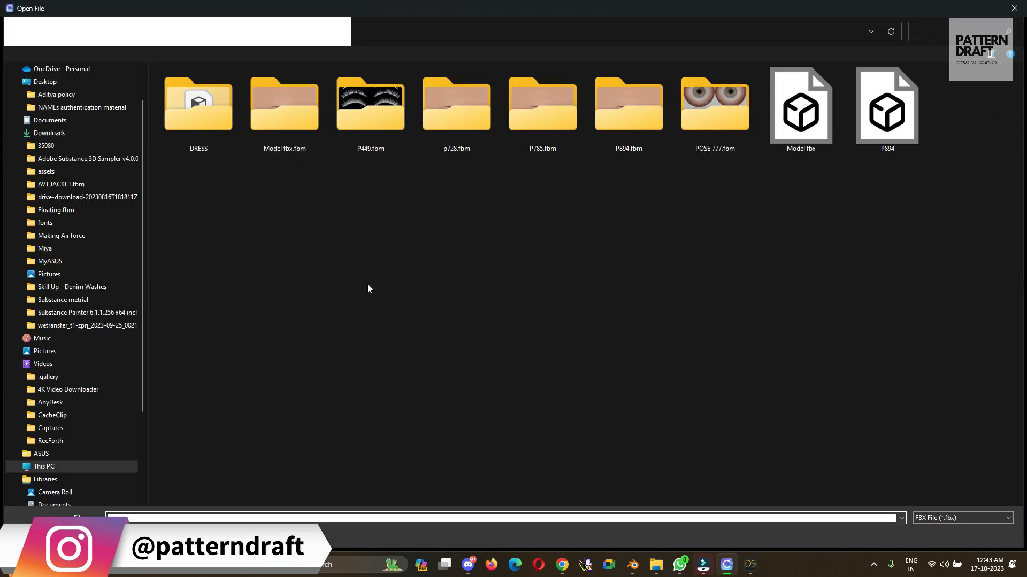
{"action": "left_click", "coordinate": [887, 110]}
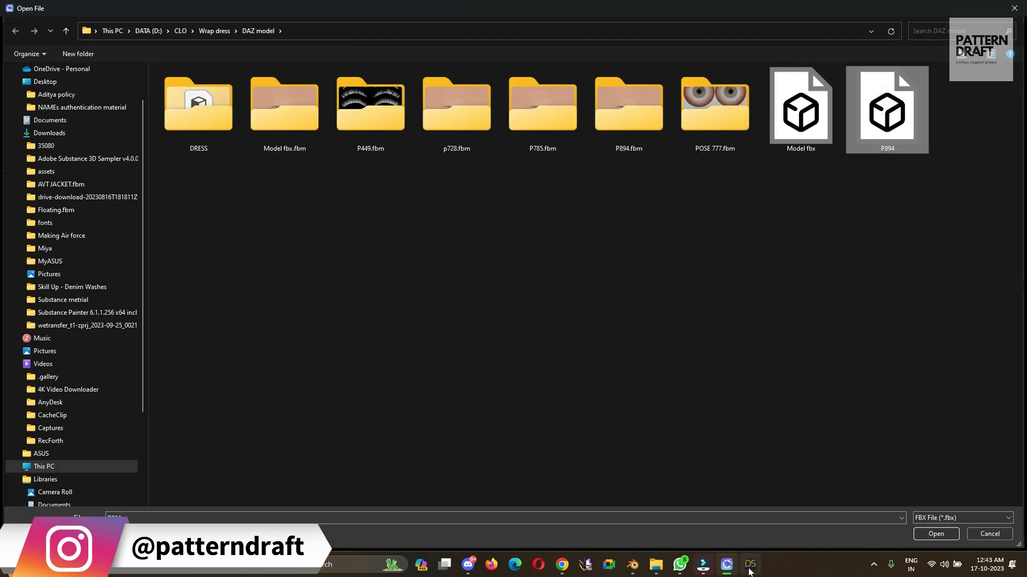
{"action": "mouse_move", "coordinate": [749, 570]}
{"action": "left_click", "coordinate": [937, 534]}
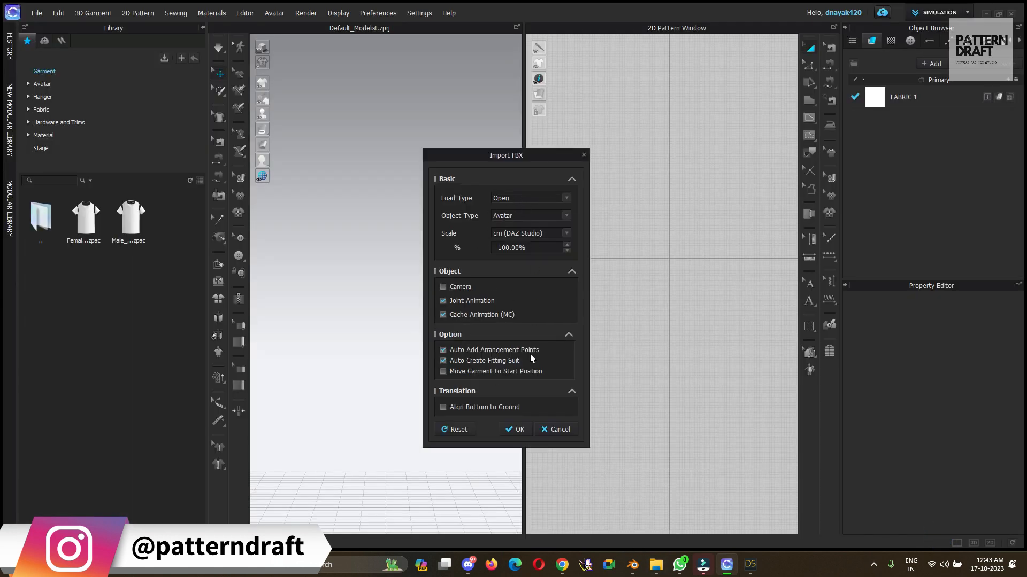
{"action": "left_click", "coordinate": [441, 315]}
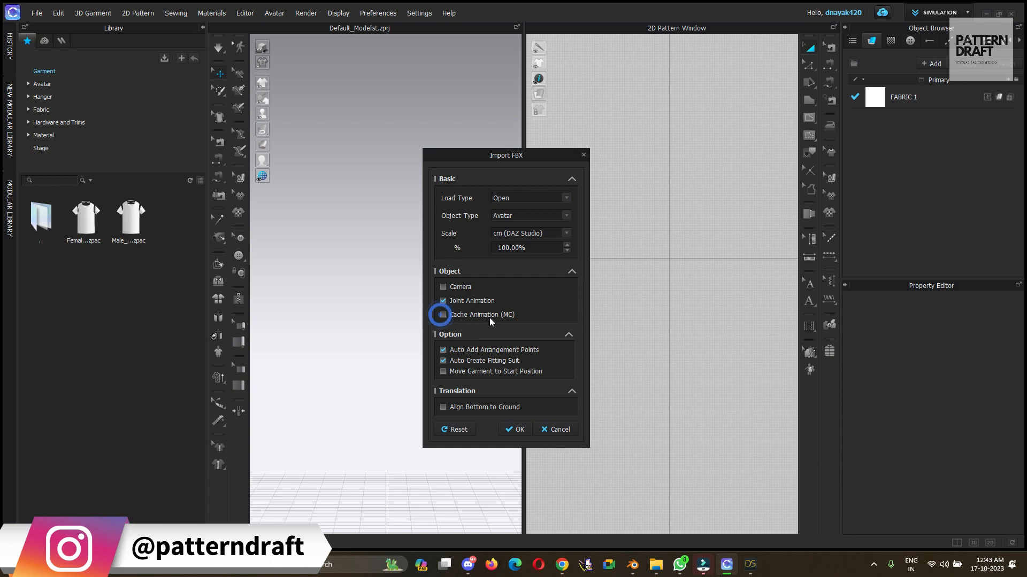
{"action": "left_click", "coordinate": [443, 301]}
{"action": "left_click", "coordinate": [527, 434]}
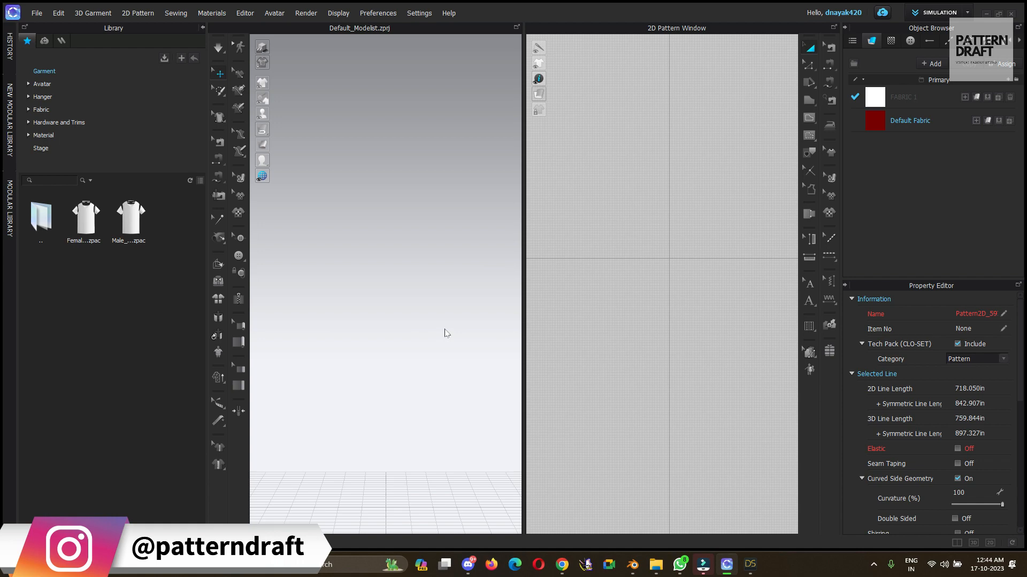
Step: Undo the last change and display the imported avatar together with its arrangement points
{"action": "right_click_drag", "start_coordinate": [387, 336], "coordinate": [438, 326]}
{"action": "key", "text": "ctrl+z"}
{"action": "key", "text": "shift+a"}
{"action": "key", "text": "shift+f"}
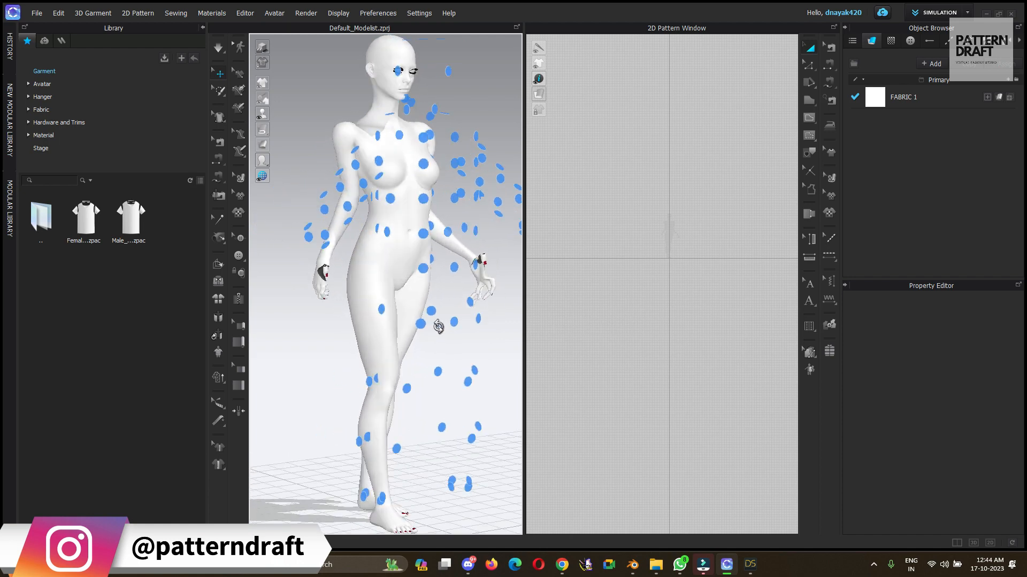
Step: Examine from the side how the avatar's feet sit relative to the ground grid
{"action": "middle_click_drag", "start_coordinate": [403, 340], "coordinate": [432, 160]}
{"action": "scroll", "coordinate": [453, 337], "scroll_direction": "up", "scroll_amount": 6}
{"action": "right_click_drag", "start_coordinate": [451, 340], "coordinate": [436, 297]}
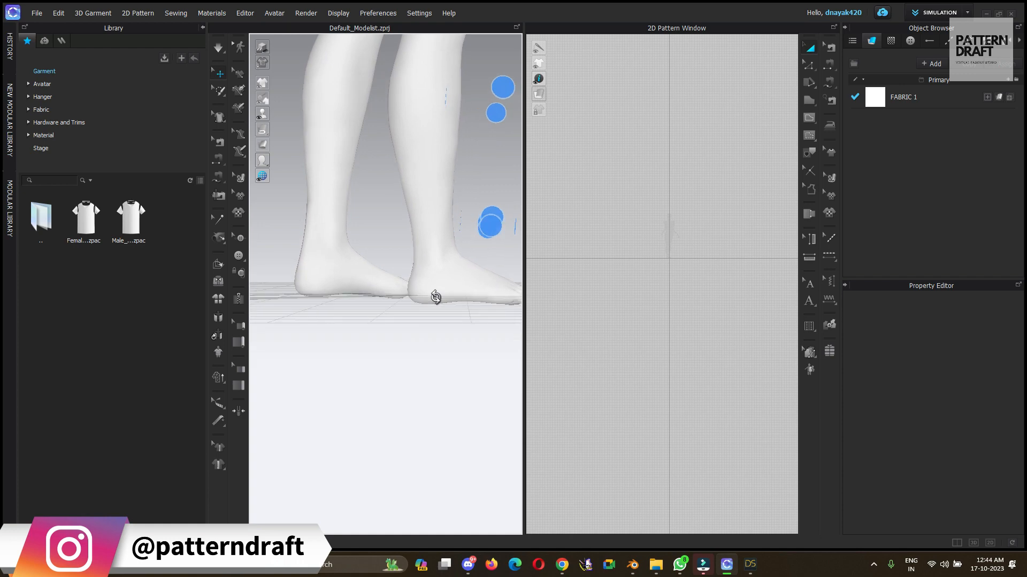
Step: Switch to DAZ Studio, enlarge the viewport and examine the figure's feet against the floor grid in side view
{"action": "left_click", "coordinate": [754, 566]}
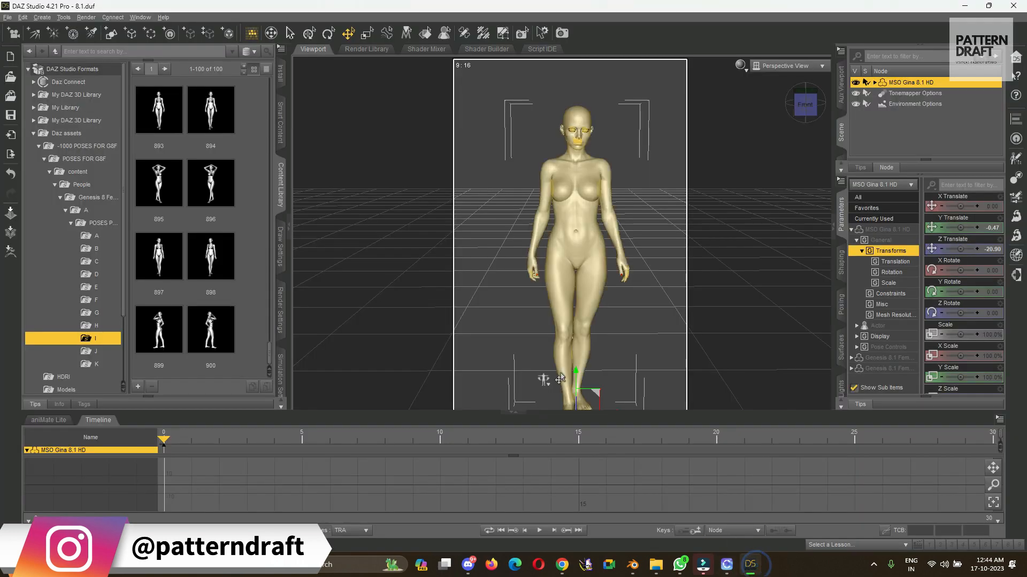
{"action": "left_click", "coordinate": [794, 105]}
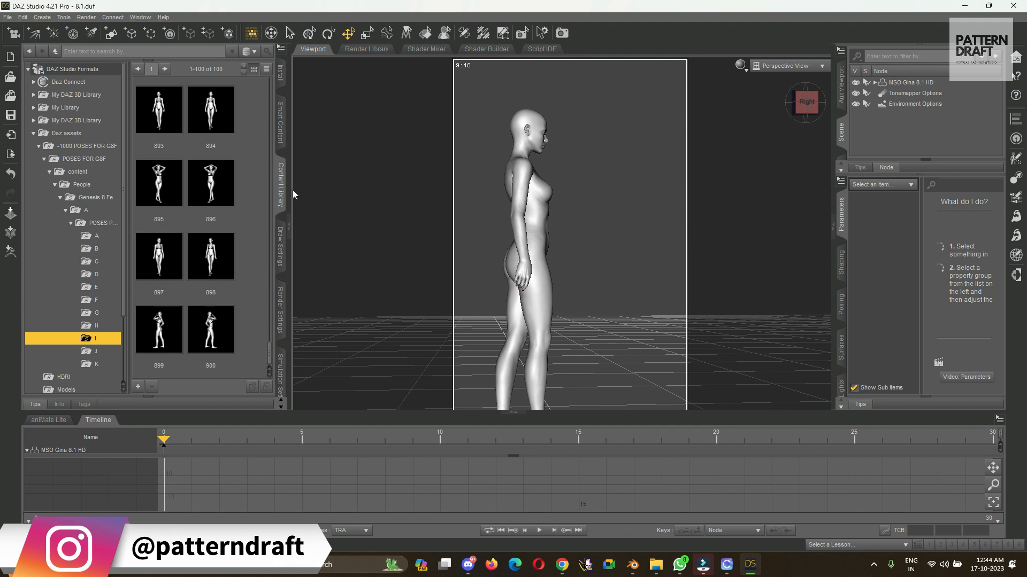
{"action": "left_click_drag", "start_coordinate": [289, 191], "coordinate": [176, 190]}
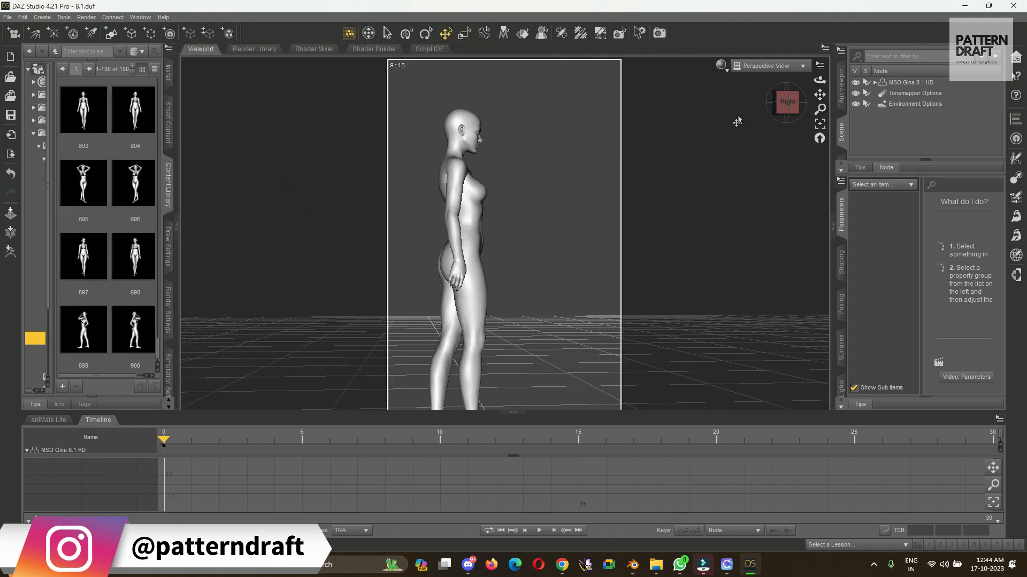
{"action": "left_click_drag", "start_coordinate": [824, 93], "coordinate": [824, 21]}
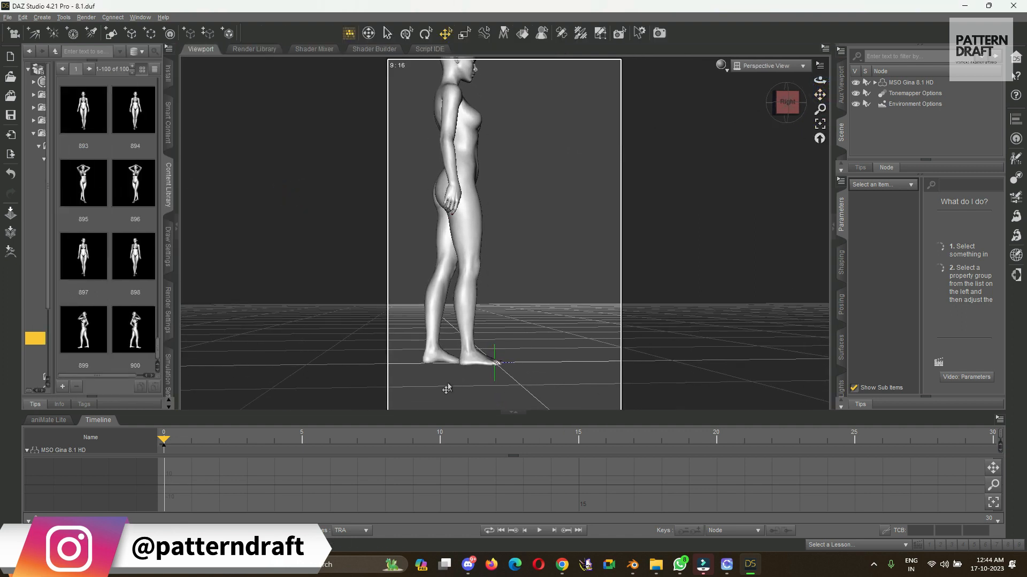
{"action": "scroll", "coordinate": [448, 386], "scroll_direction": "down", "scroll_amount": 3}
{"action": "scroll", "coordinate": [447, 388], "scroll_direction": "up", "scroll_amount": 5}
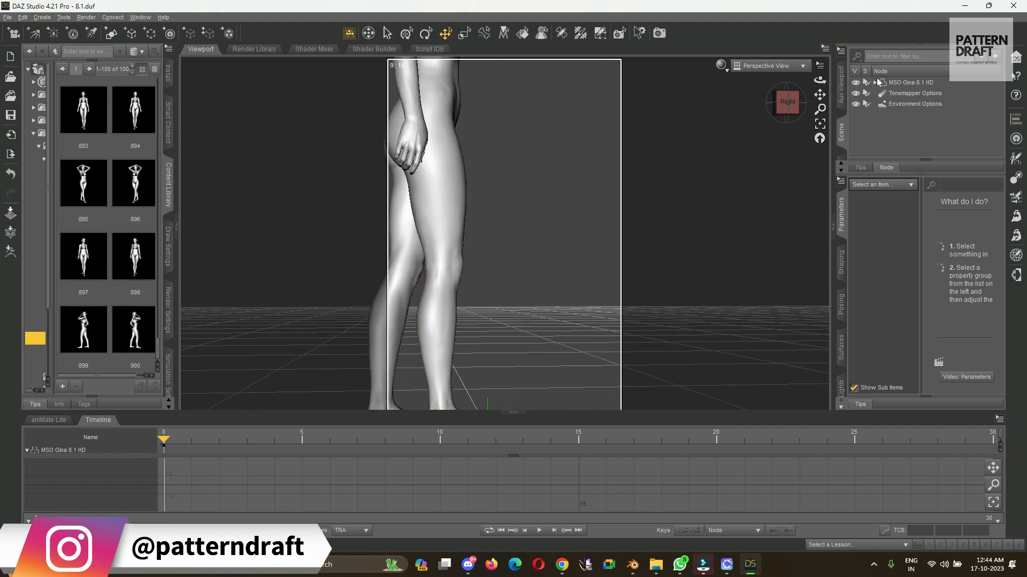
{"action": "left_click_drag", "start_coordinate": [817, 94], "coordinate": [817, 48]}
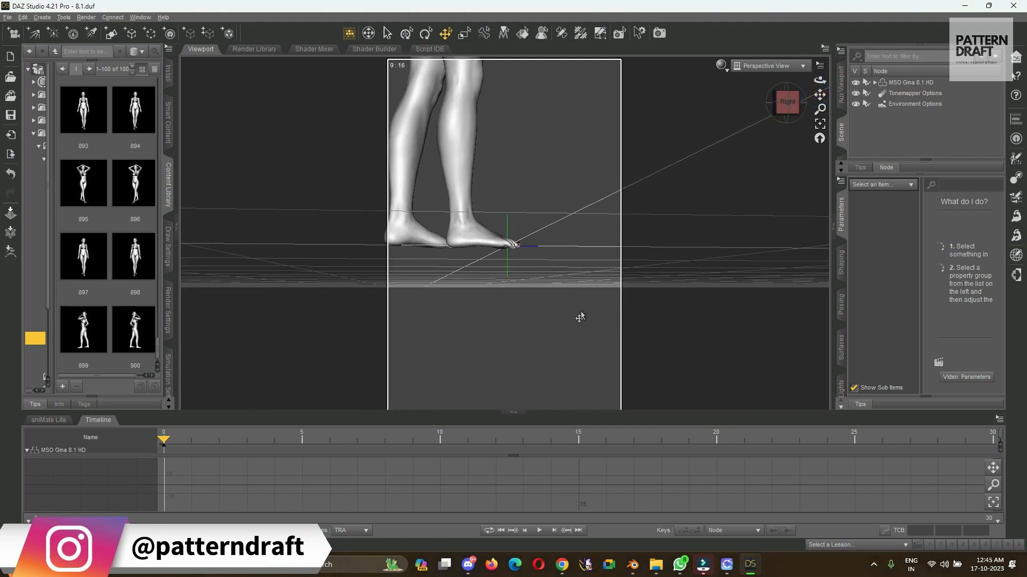
{"action": "scroll", "coordinate": [452, 273], "scroll_direction": "up", "scroll_amount": 4}
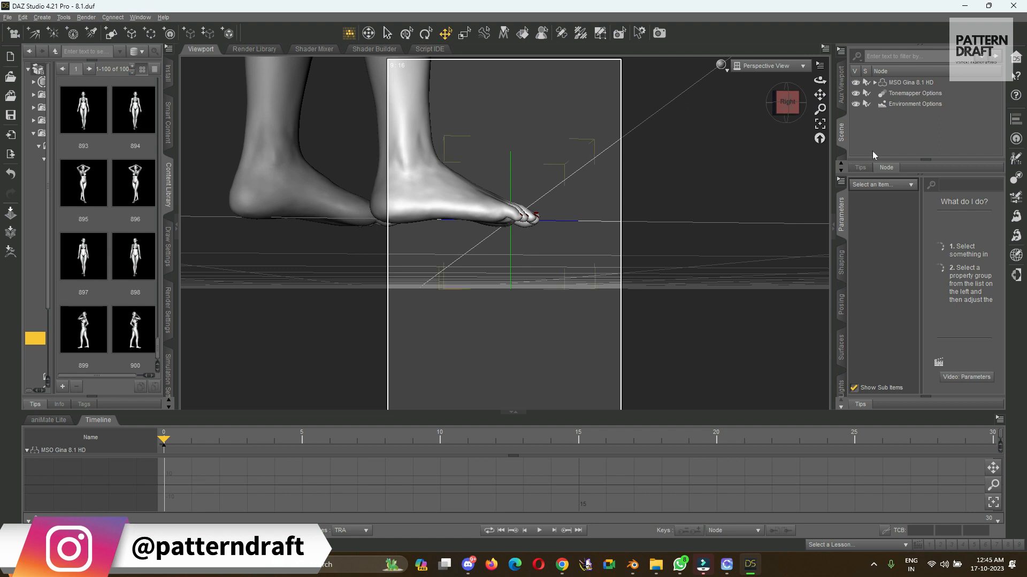
{"action": "mouse_move", "coordinate": [819, 95]}
{"action": "left_mouse_down"}
{"action": "mouse_move", "coordinate": [800, 114]}
{"action": "mouse_move", "coordinate": [818, 108]}
{"action": "mouse_move", "coordinate": [807, 109]}
{"action": "left_mouse_up"}
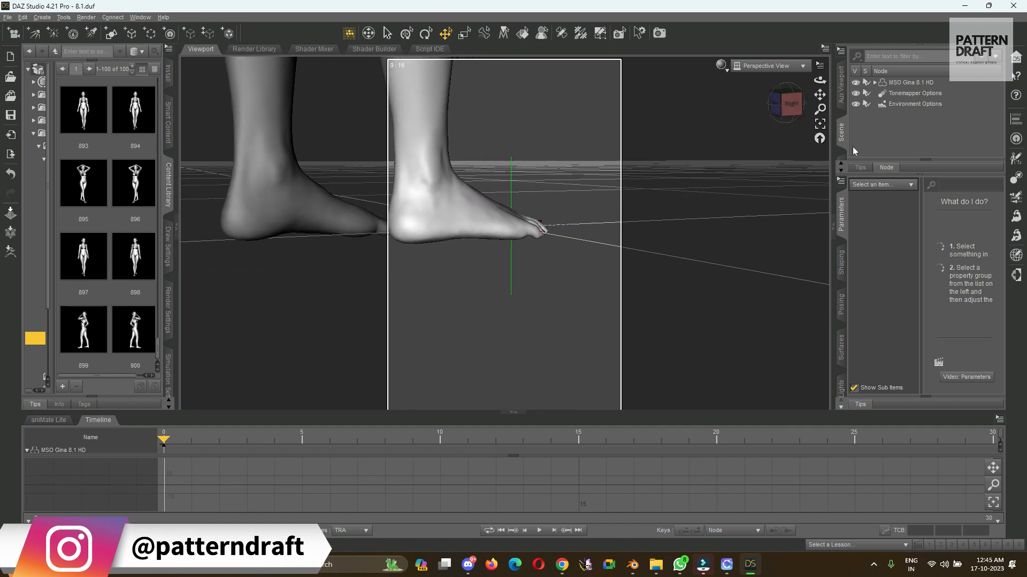
Step: Select MSO Gina 8.1 HD in the scene and apply Move To Floor to the figure
{"action": "left_click", "coordinate": [901, 84]}
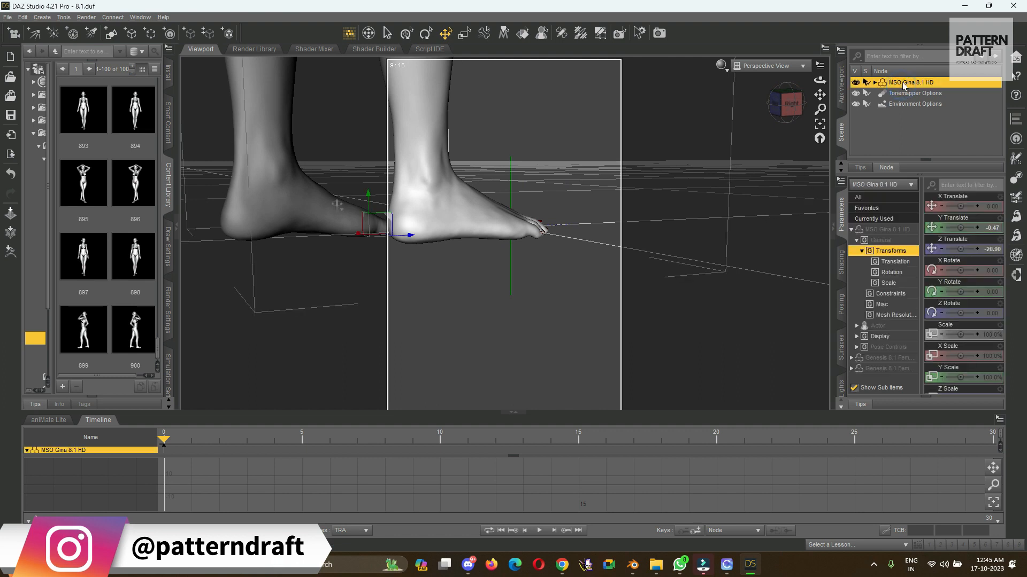
{"action": "right_click", "coordinate": [901, 84]}
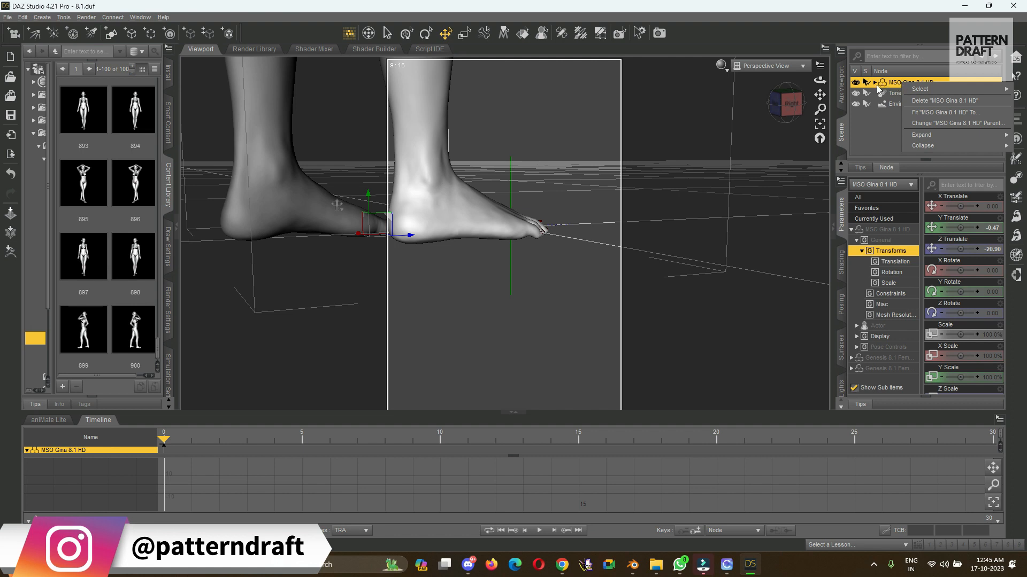
{"action": "left_click", "coordinate": [866, 137]}
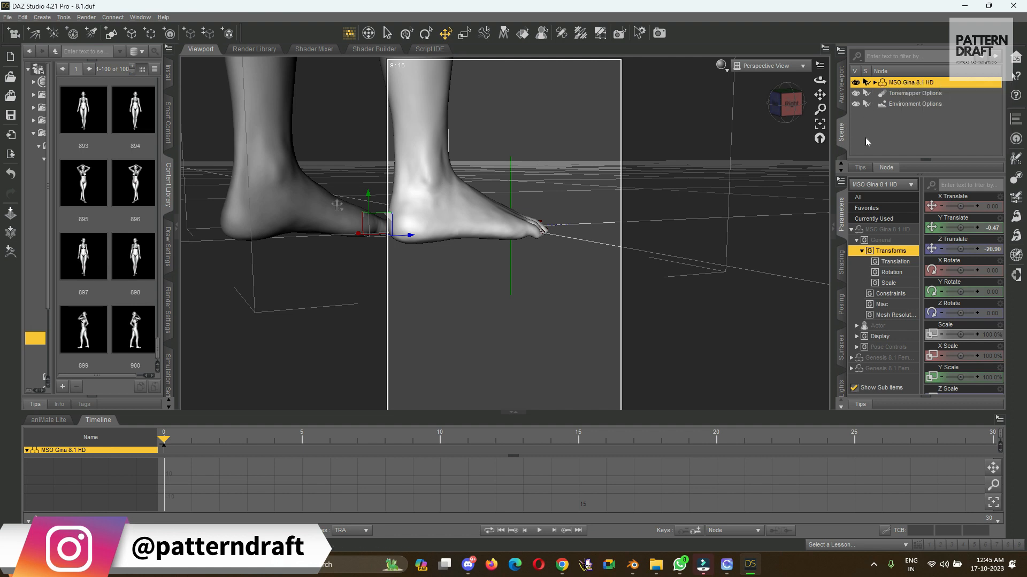
{"action": "left_click", "coordinate": [893, 81]}
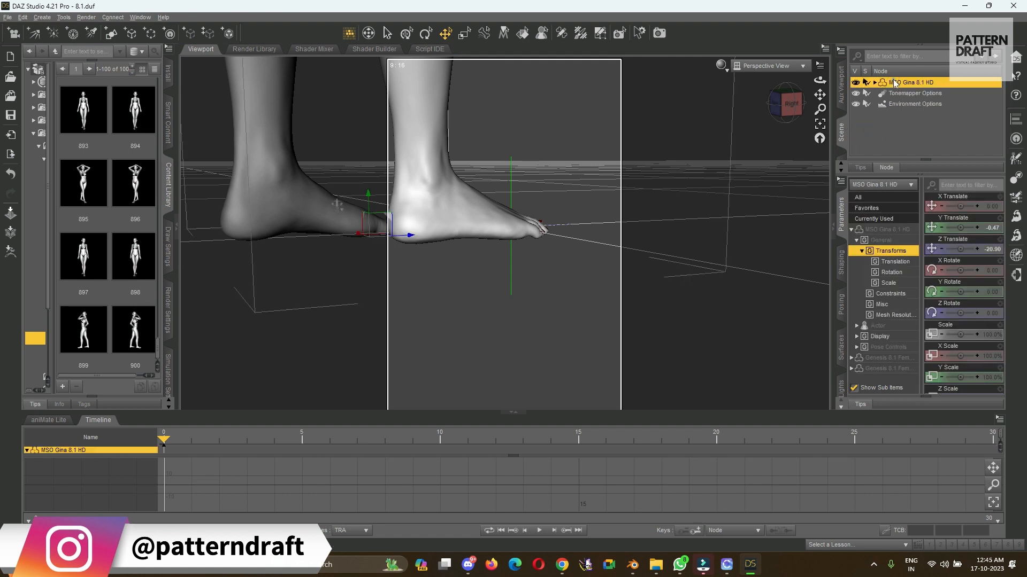
{"action": "left_click", "coordinate": [840, 182]}
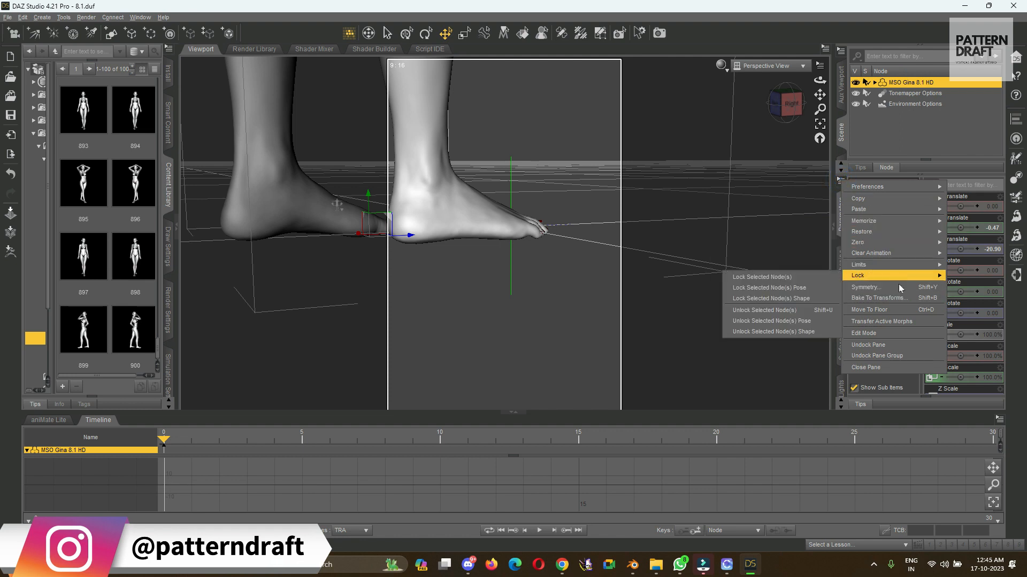
{"action": "left_click", "coordinate": [904, 310]}
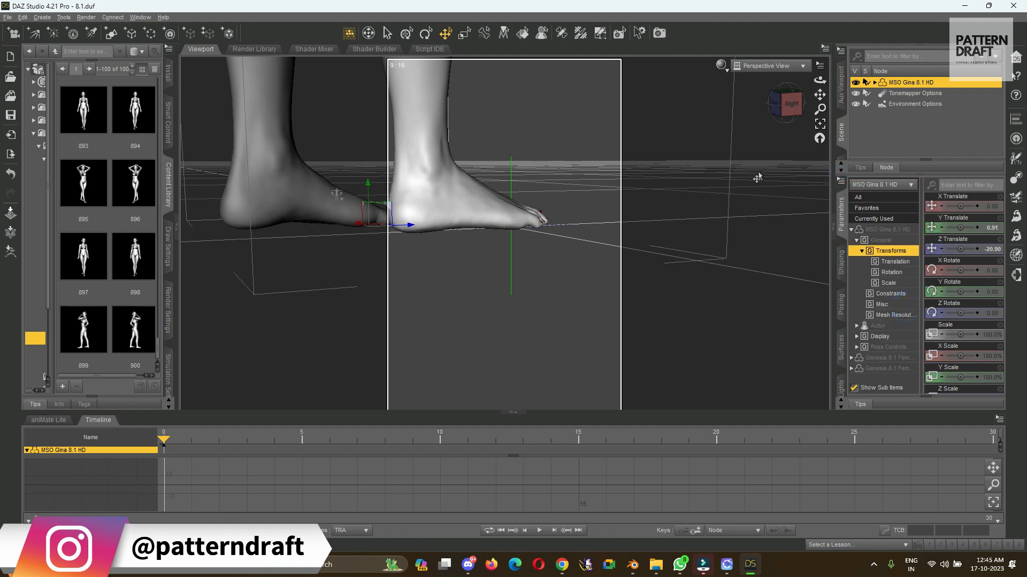
Step: Export the selected MSO Gina 8.1 HD figure as FBX 2014 Binary, replacing the existing FBX file and keeping the export options
{"action": "left_click", "coordinate": [884, 82]}
{"action": "scroll", "coordinate": [445, 171], "scroll_direction": "up", "scroll_amount": 4}
{"action": "scroll", "coordinate": [448, 174], "scroll_direction": "down", "scroll_amount": 7}
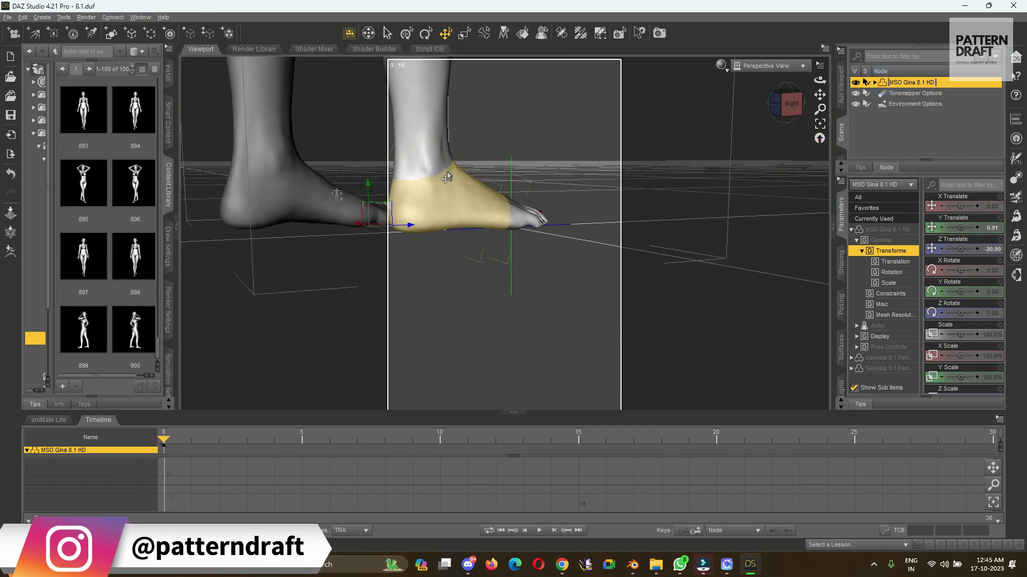
{"action": "scroll", "coordinate": [448, 177], "scroll_direction": "down", "scroll_amount": 6}
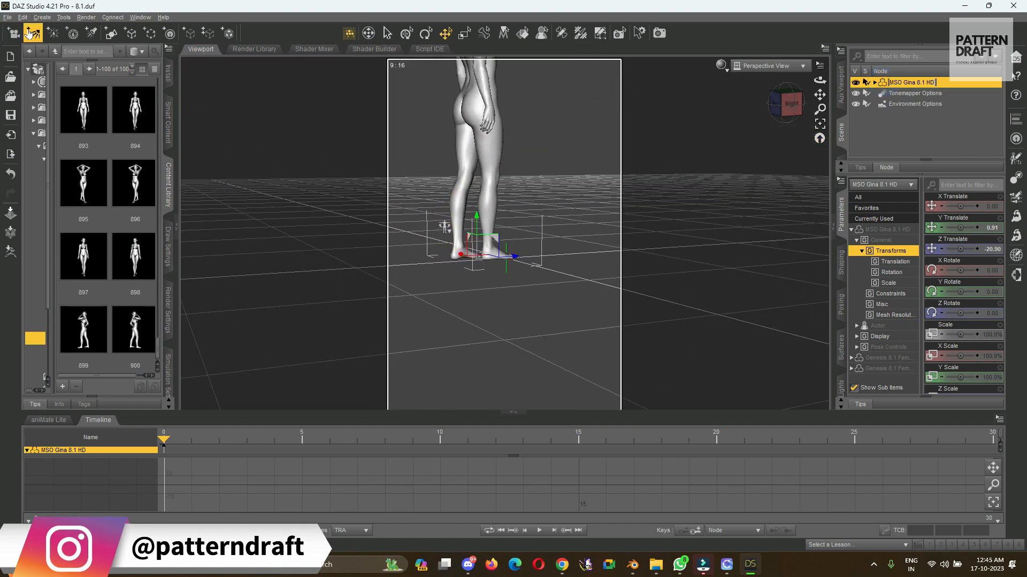
{"action": "left_click", "coordinate": [6, 19]}
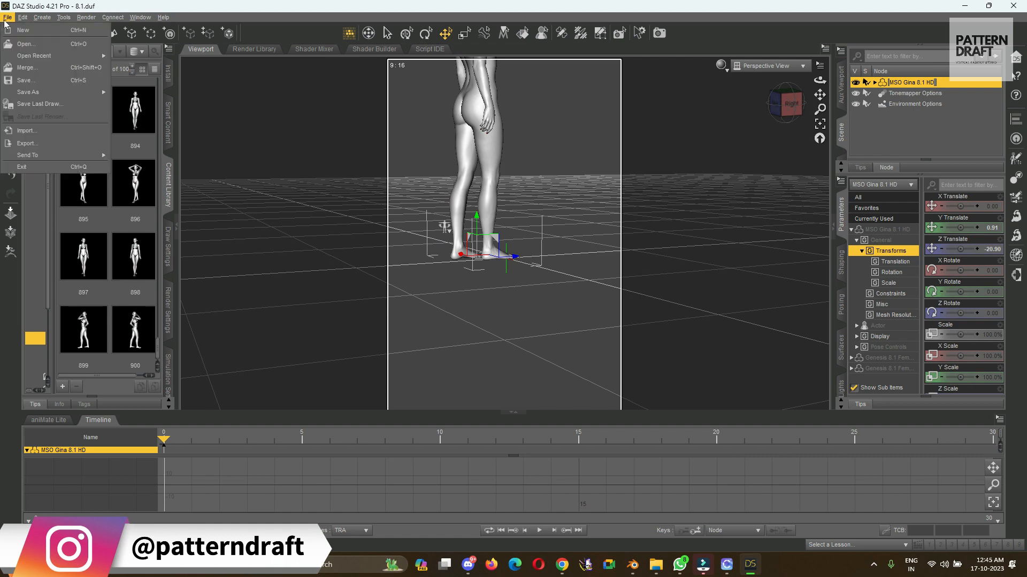
{"action": "left_click", "coordinate": [55, 144]}
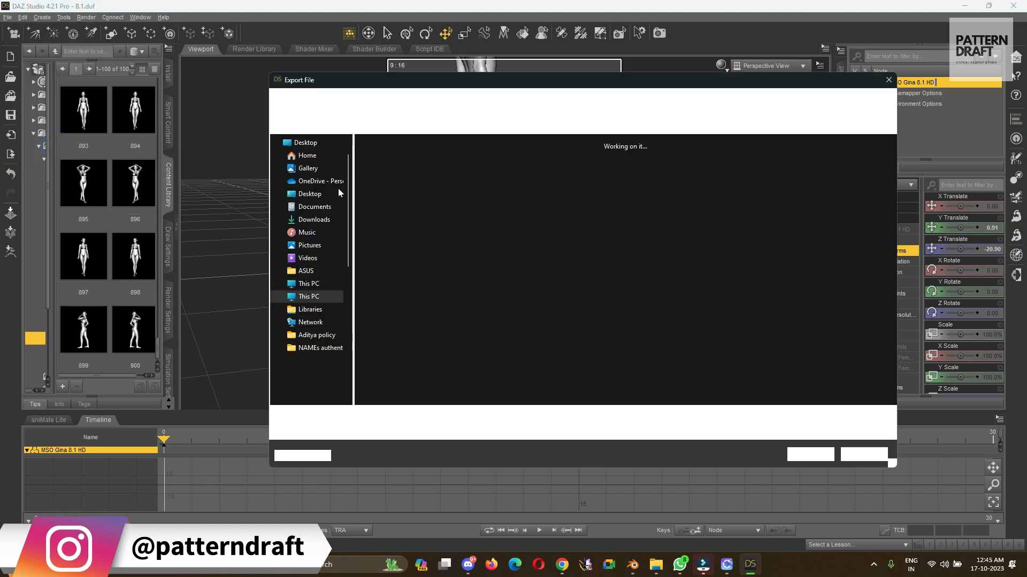
{"action": "double_click", "coordinate": [572, 289]}
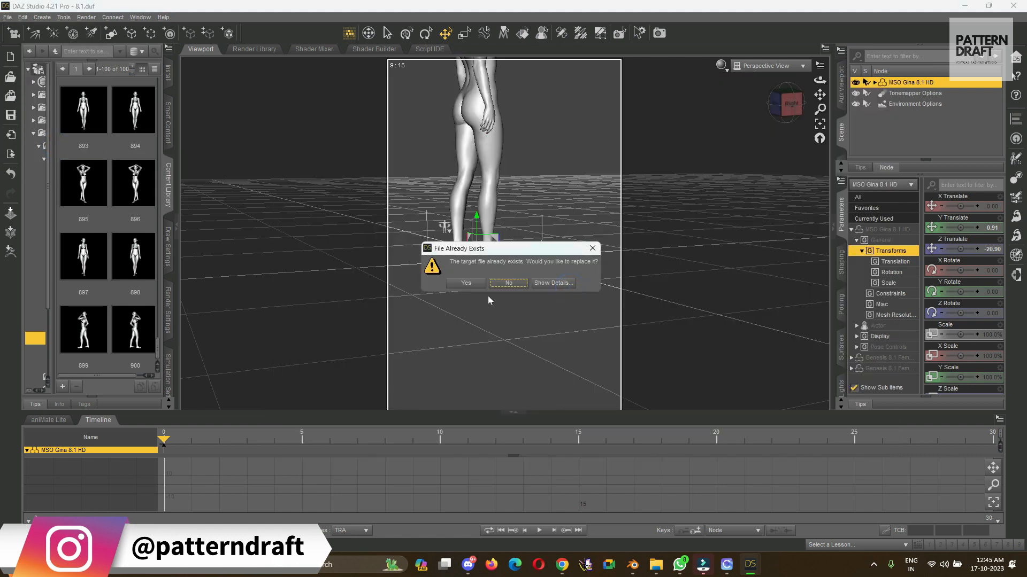
{"action": "left_click", "coordinate": [465, 284]}
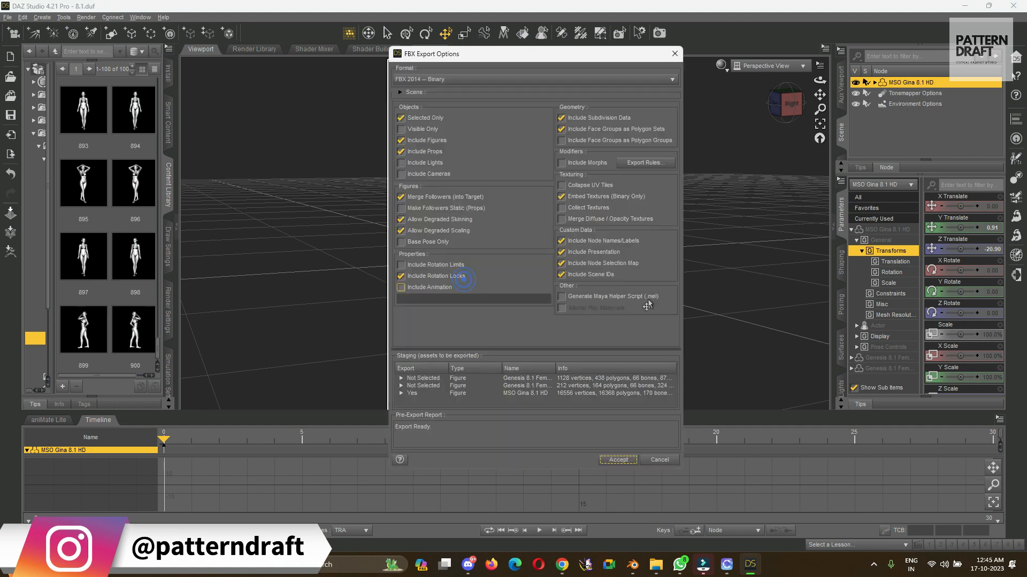
{"action": "left_click", "coordinate": [617, 460]}
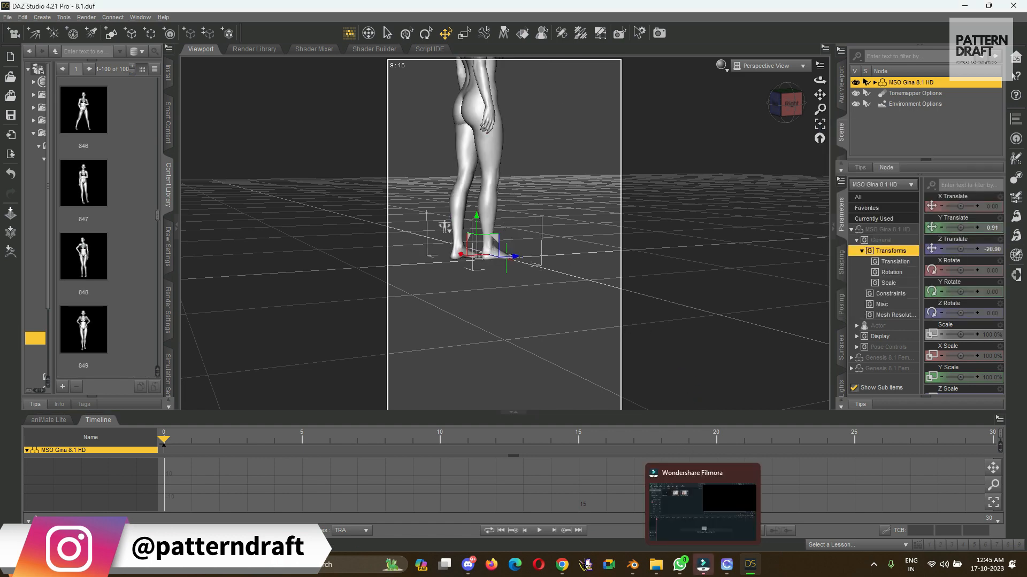
Step: Switch to CLO and import P894 as an FBX avatar at cm (DAZ Studio) scale with automatic arrangement points and fitting suit
{"action": "left_click", "coordinate": [726, 565]}
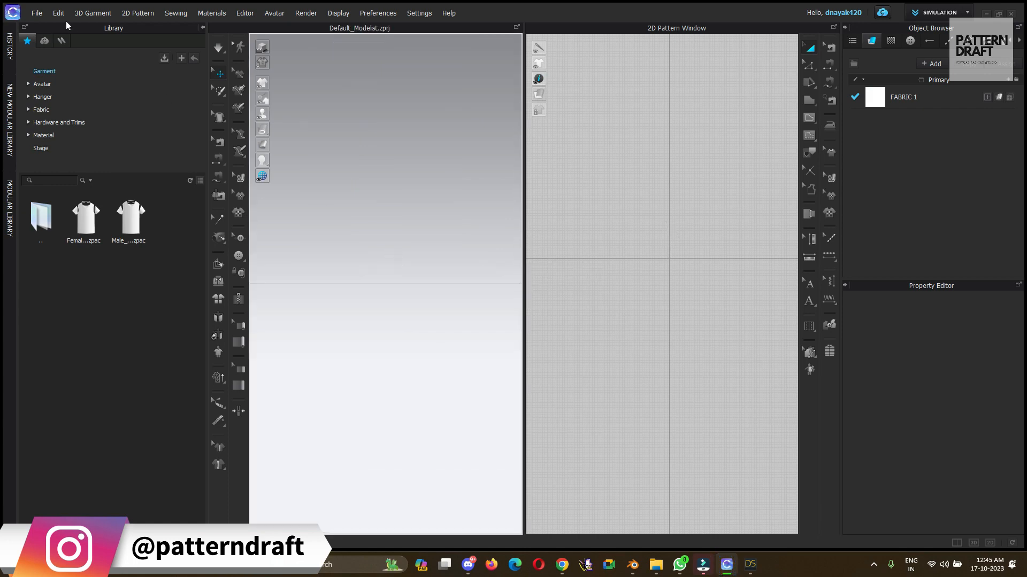
{"action": "left_click", "coordinate": [36, 13]}
{"action": "mouse_move", "coordinate": [67, 110]}
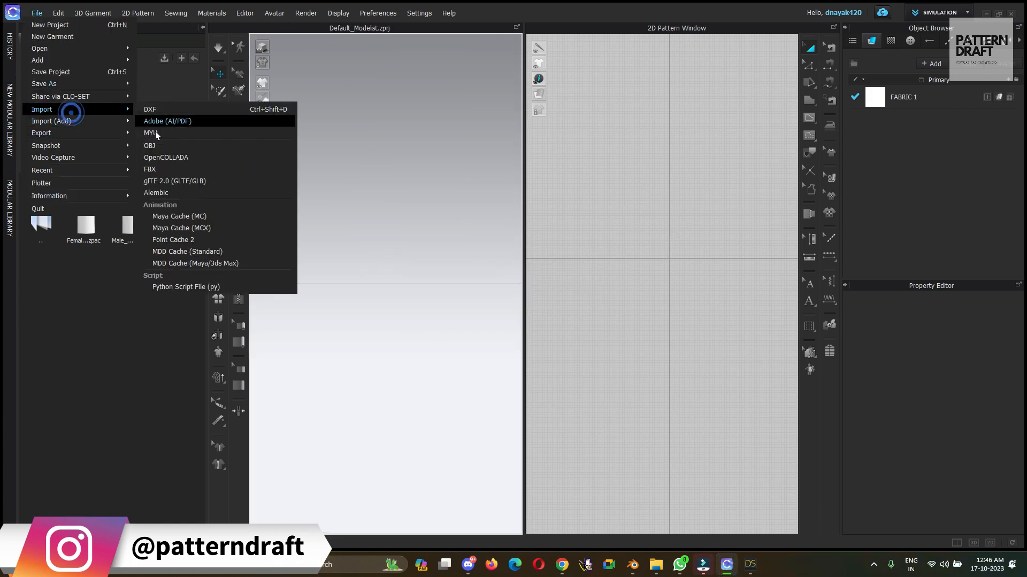
{"action": "left_click", "coordinate": [175, 169]}
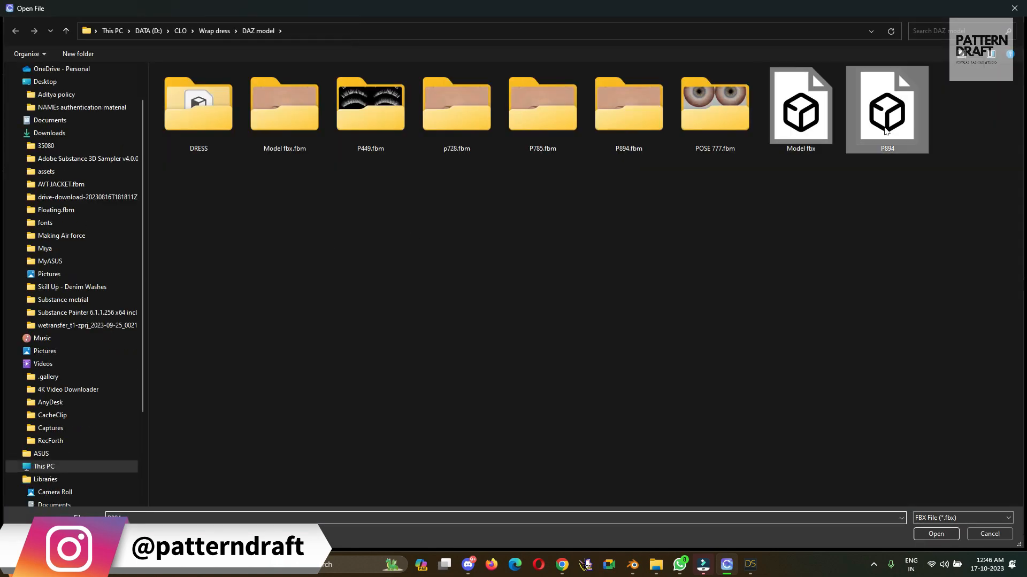
{"action": "double_click", "coordinate": [883, 127]}
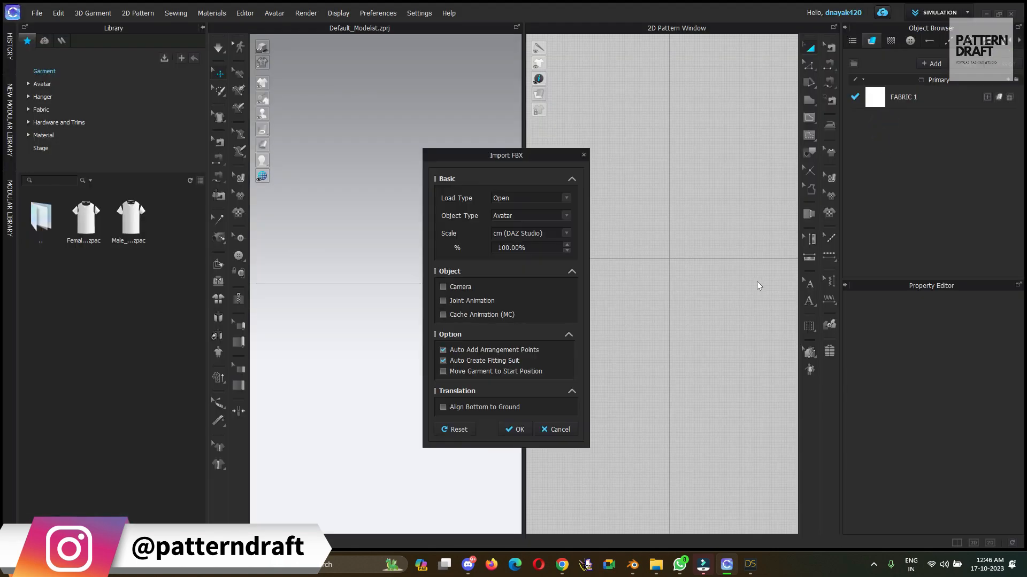
{"action": "left_click", "coordinate": [511, 430]}
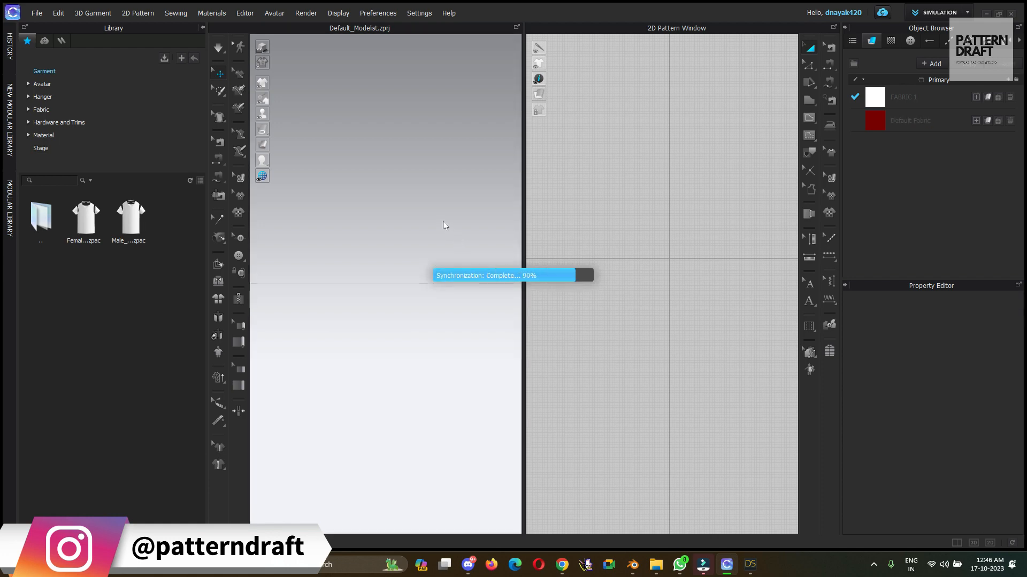
Step: Examine up close from the side how the imported avatar's feet sit relative to the ground grid
{"action": "right_click_drag", "start_coordinate": [388, 318], "coordinate": [477, 311]}
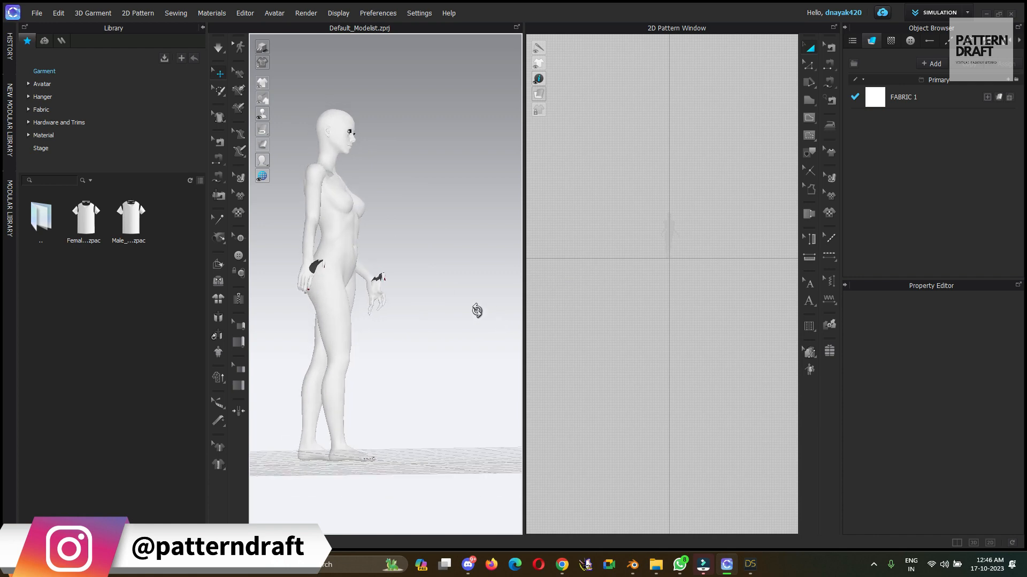
{"action": "middle_click_drag", "start_coordinate": [367, 367], "coordinate": [373, 241]}
{"action": "right_click_drag", "start_coordinate": [373, 240], "coordinate": [407, 299]}
{"action": "scroll", "coordinate": [408, 300], "scroll_direction": "up", "scroll_amount": 3}
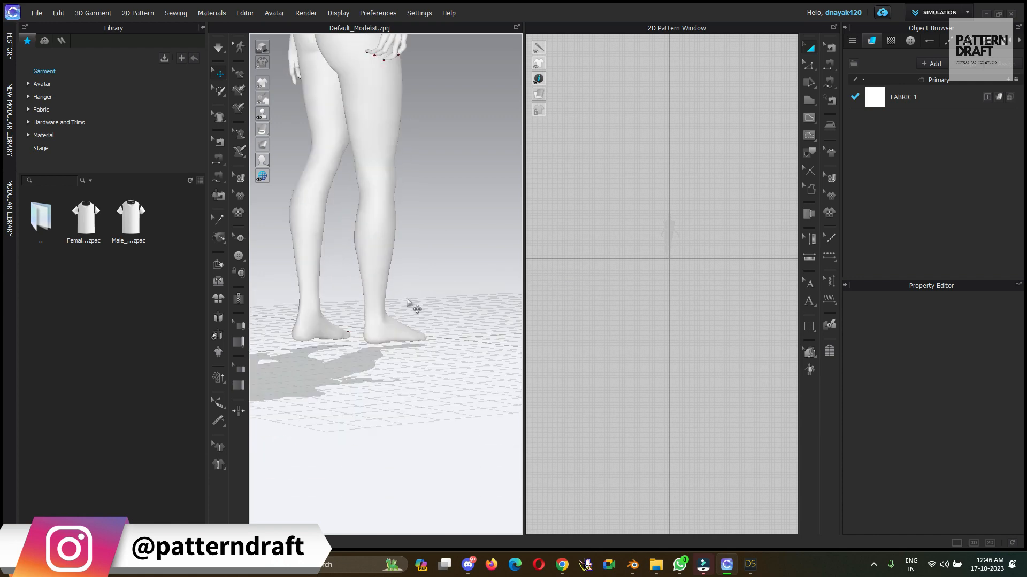
{"action": "middle_click_drag", "start_coordinate": [369, 358], "coordinate": [362, 314]}
{"action": "scroll", "coordinate": [364, 315], "scroll_direction": "up", "scroll_amount": 5}
{"action": "right_click_drag", "start_coordinate": [422, 334], "coordinate": [493, 351]}
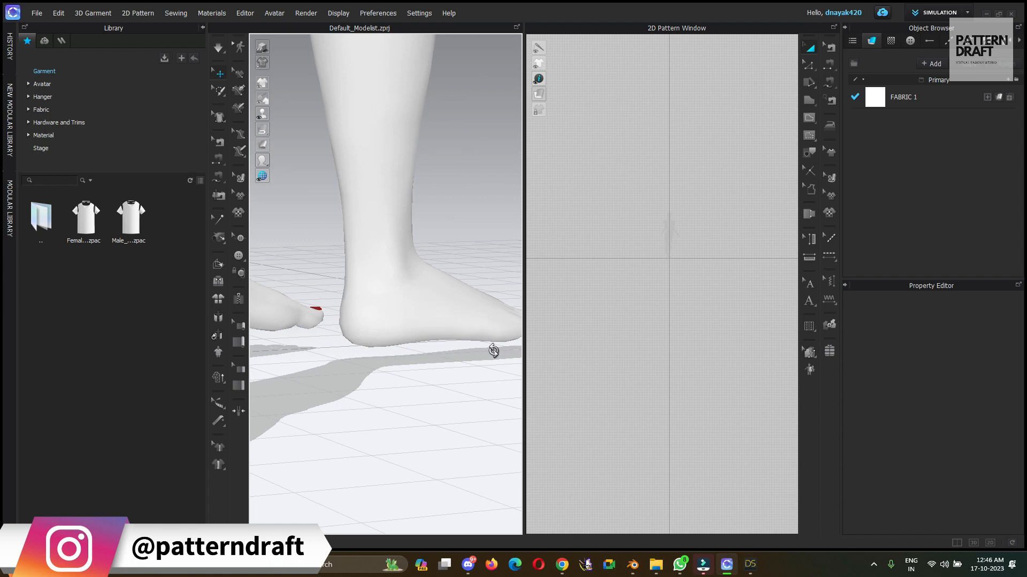
Step: Switch to DAZ Studio, clear the selection and undo the recent changes to bring back the figure's earlier unposed state with hair
{"action": "left_click", "coordinate": [748, 570]}
{"action": "left_click", "coordinate": [676, 220]}
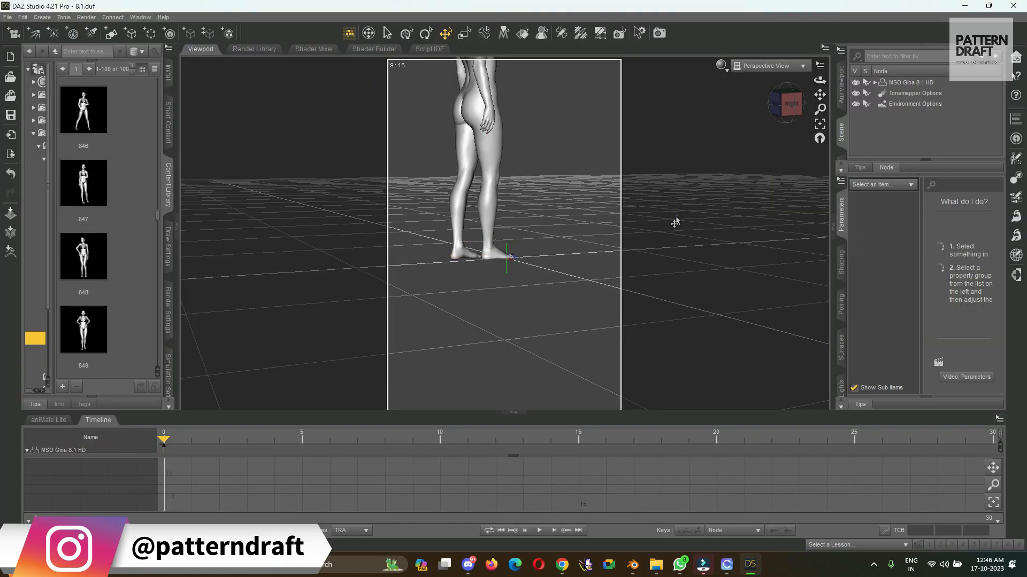
{"action": "key", "text": "ctrl+z"}
{"action": "key", "text": "ctrl+z"}
{"action": "key", "text": "ctrl+z"}
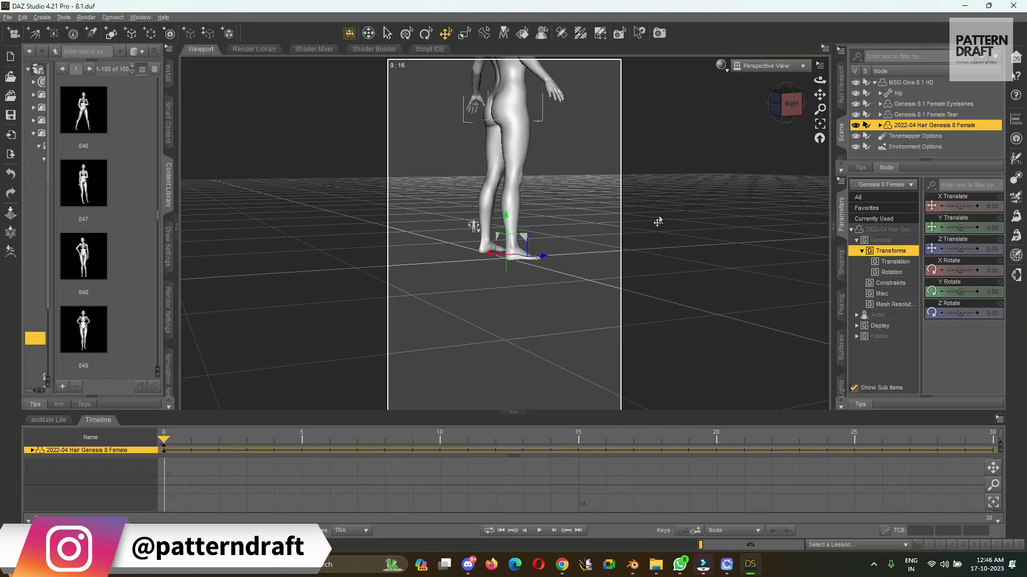
Step: Examine the restored figure from the right side and the front, from the head down to the whole body
{"action": "left_click", "coordinate": [791, 103]}
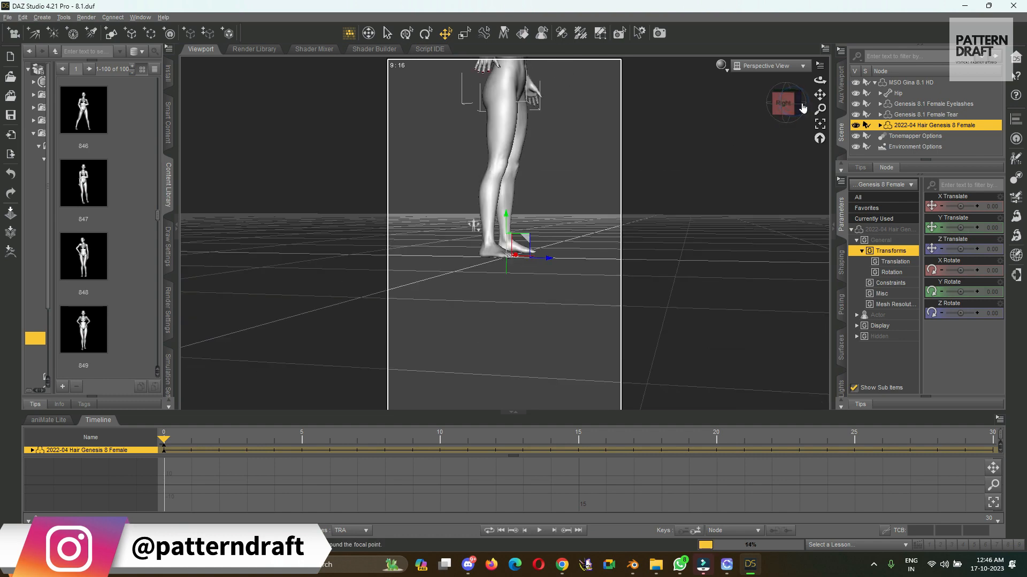
{"action": "left_click", "coordinate": [784, 108]}
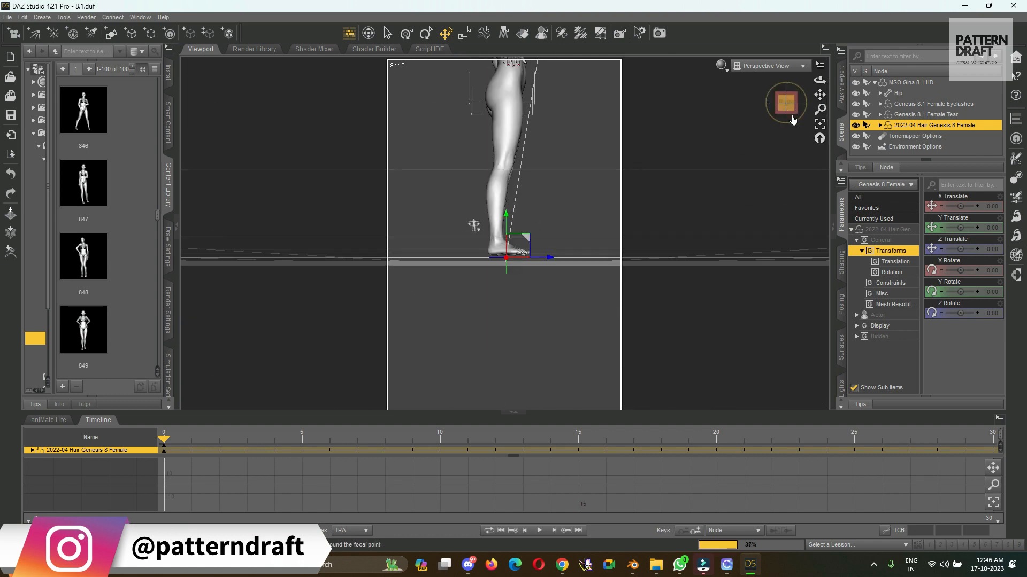
{"action": "left_click", "coordinate": [819, 127]}
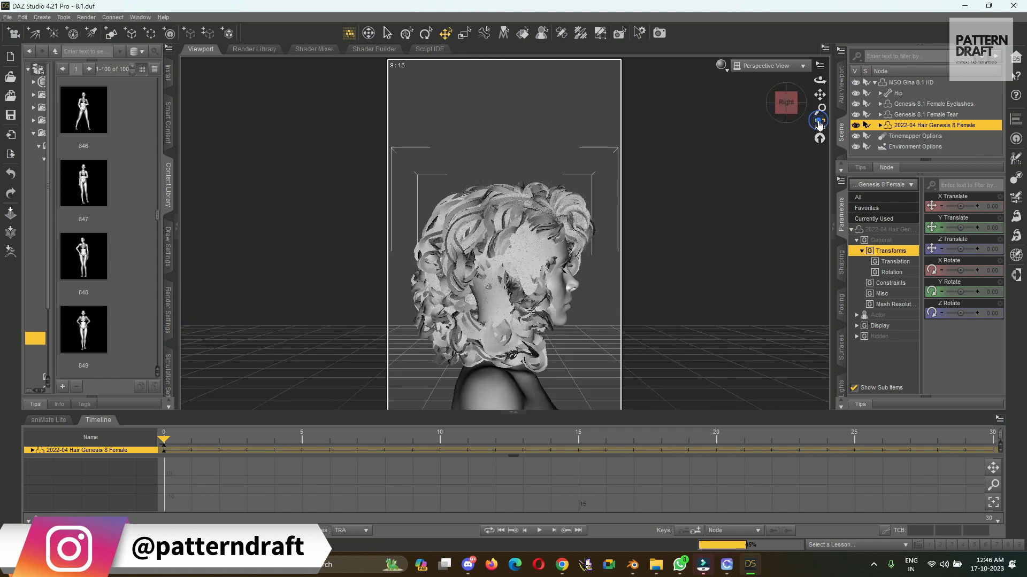
{"action": "left_click", "coordinate": [784, 110]}
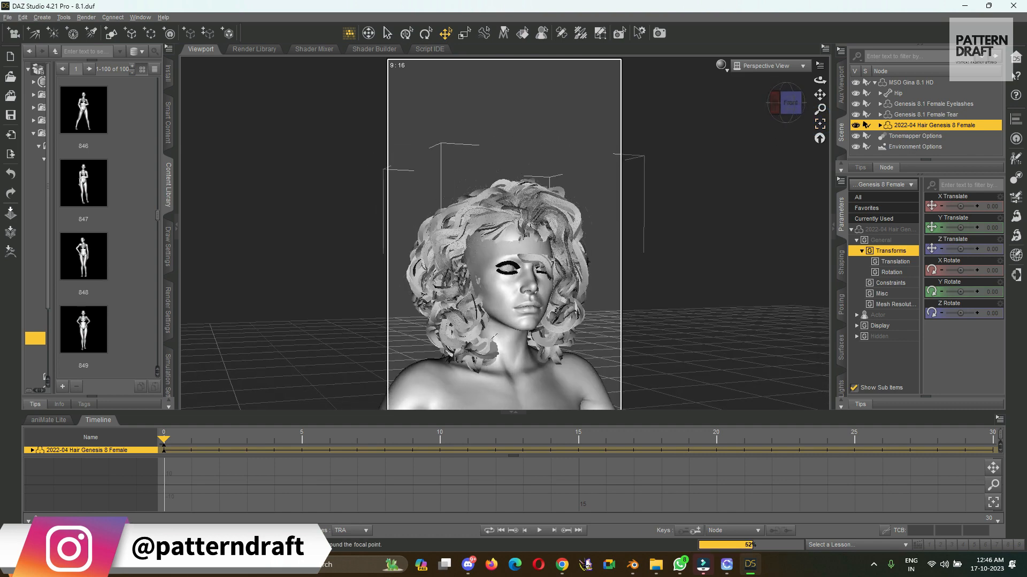
{"action": "left_click", "coordinate": [788, 108]}
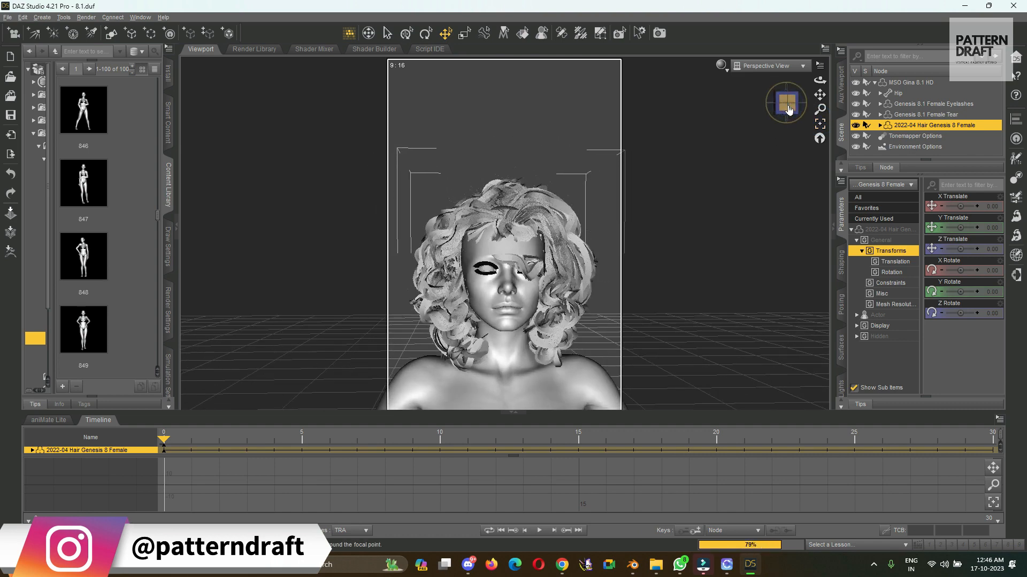
{"action": "left_click", "coordinate": [823, 127]}
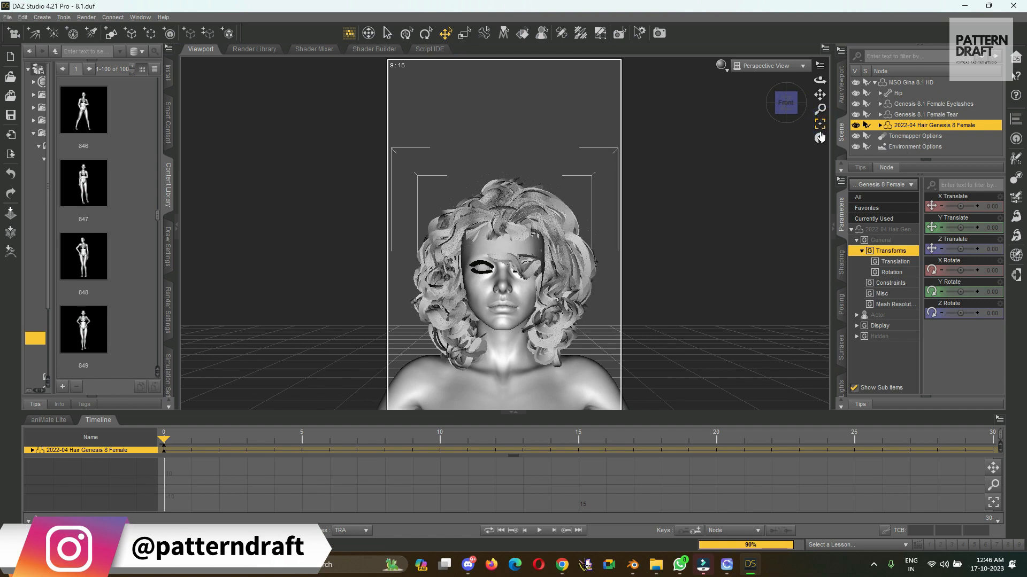
{"action": "left_click_drag", "start_coordinate": [820, 95], "coordinate": [820, 153]}
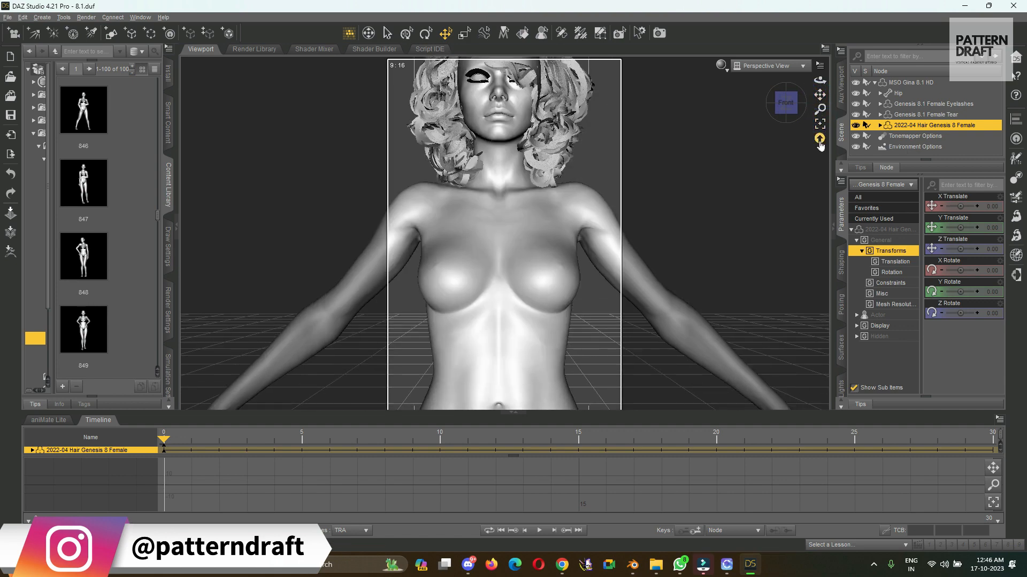
{"action": "left_click", "coordinate": [820, 140]}
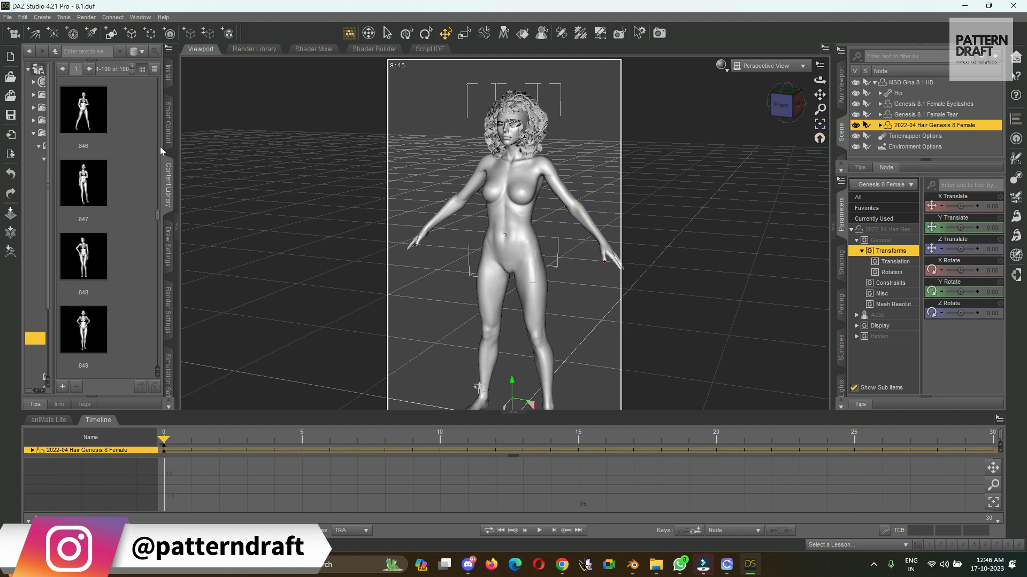
Step: Widen the content library, browse pose folders D, C and B, and pick pose 160 from folder B
{"action": "left_click_drag", "start_coordinate": [177, 146], "coordinate": [269, 155]}
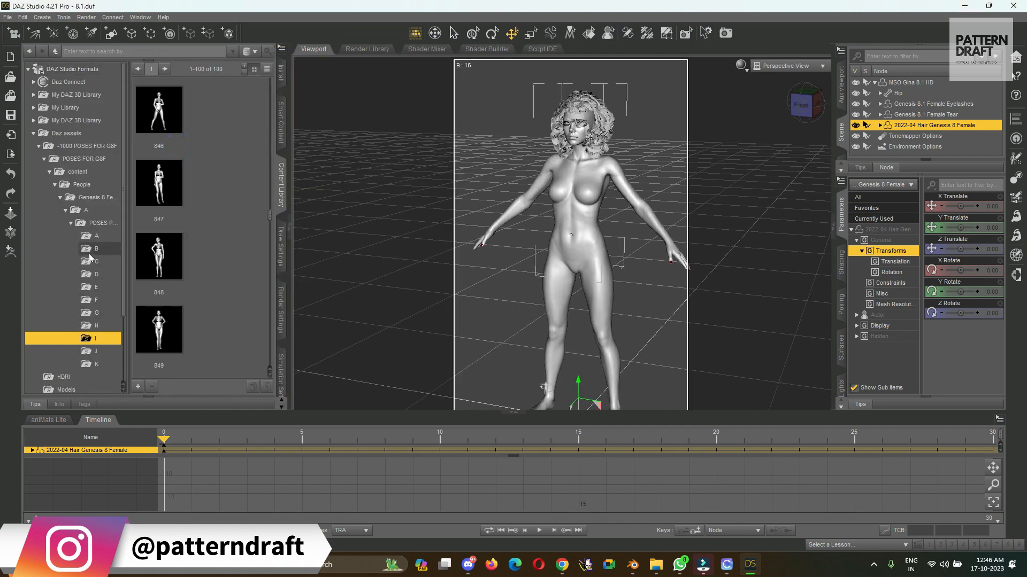
{"action": "left_click", "coordinate": [93, 274]}
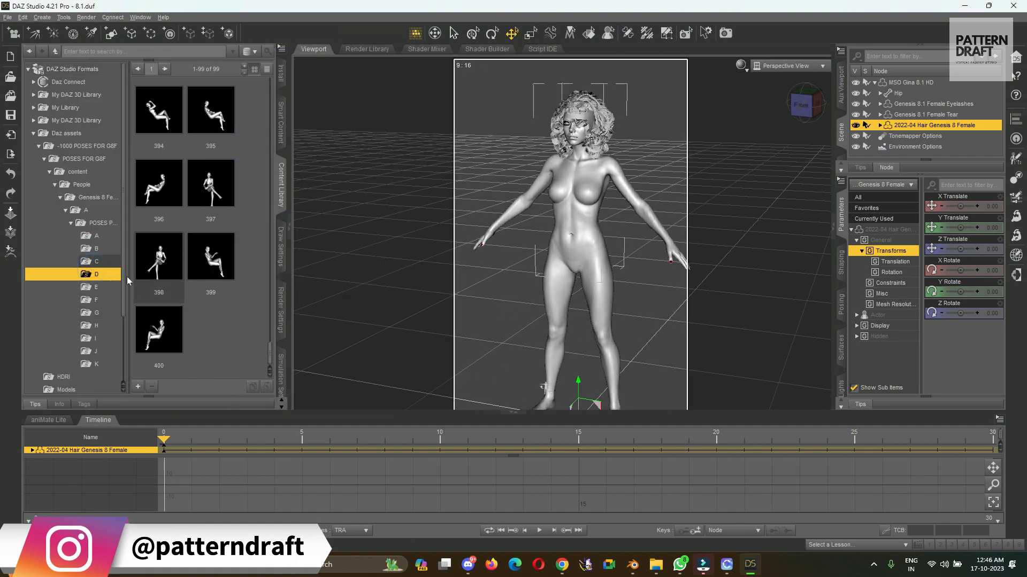
{"action": "left_click", "coordinate": [96, 262]}
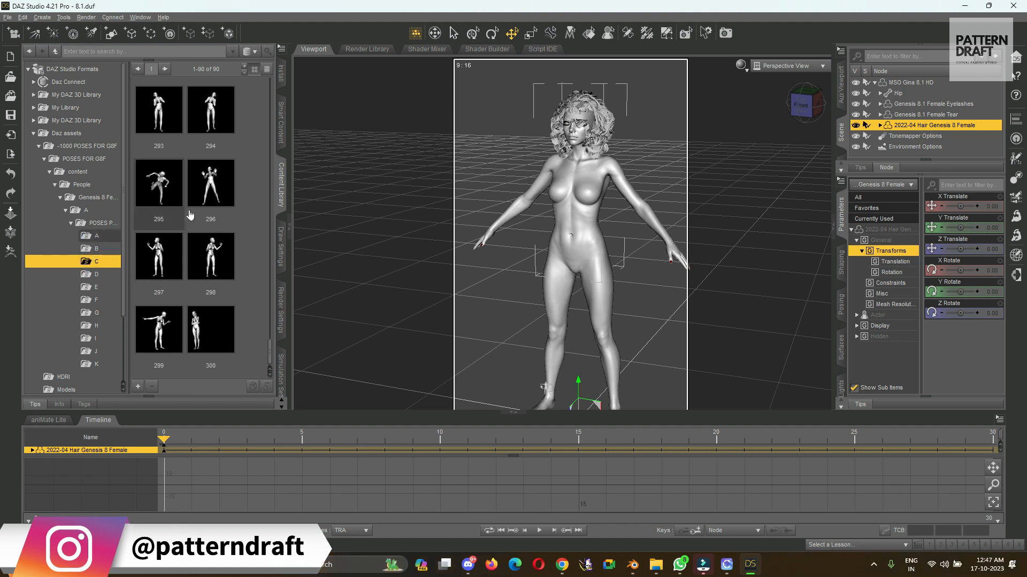
{"action": "scroll", "coordinate": [215, 275], "scroll_direction": "up", "scroll_amount": 10}
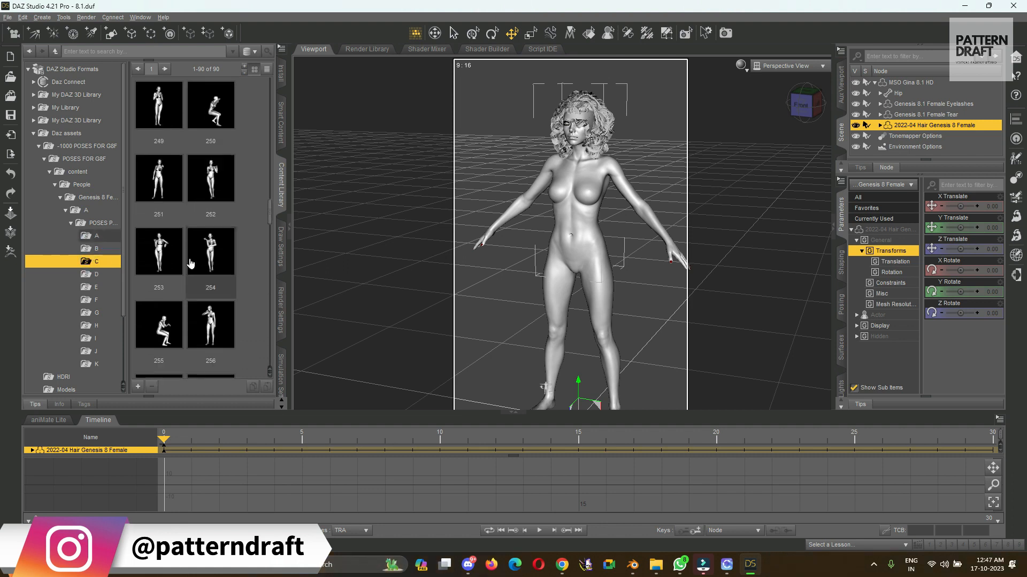
{"action": "left_click", "coordinate": [96, 249]}
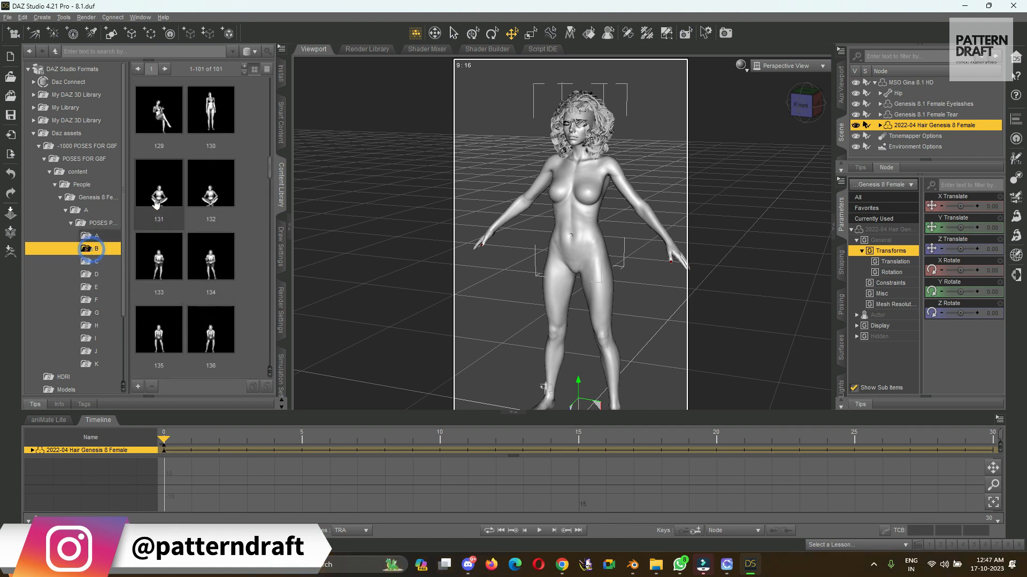
{"action": "scroll", "coordinate": [196, 216], "scroll_direction": "down", "scroll_amount": 5}
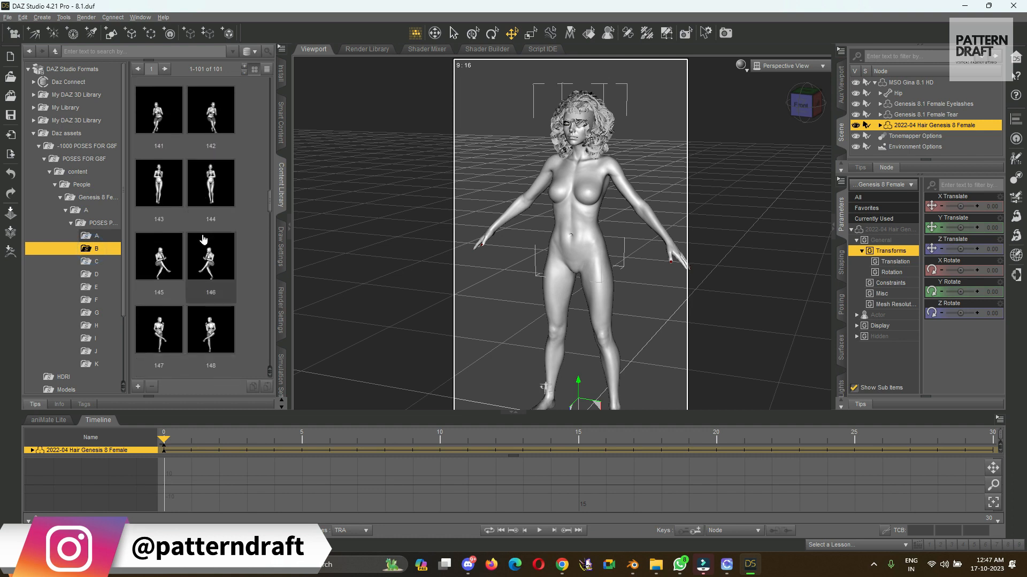
{"action": "scroll", "coordinate": [208, 331], "scroll_direction": "down", "scroll_amount": 5}
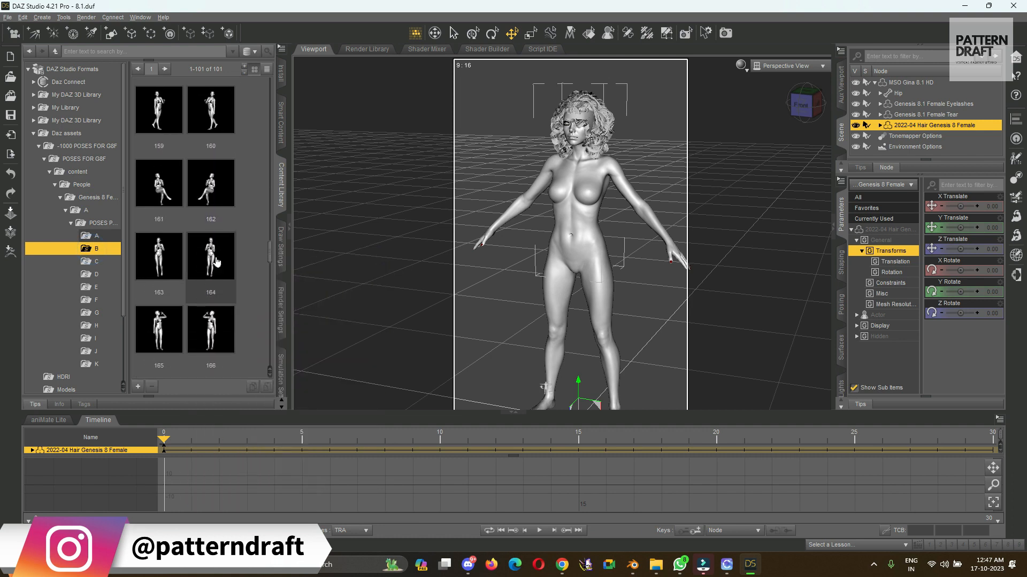
{"action": "scroll", "coordinate": [219, 244], "scroll_direction": "up", "scroll_amount": 1}
{"action": "double_click", "coordinate": [213, 334]}
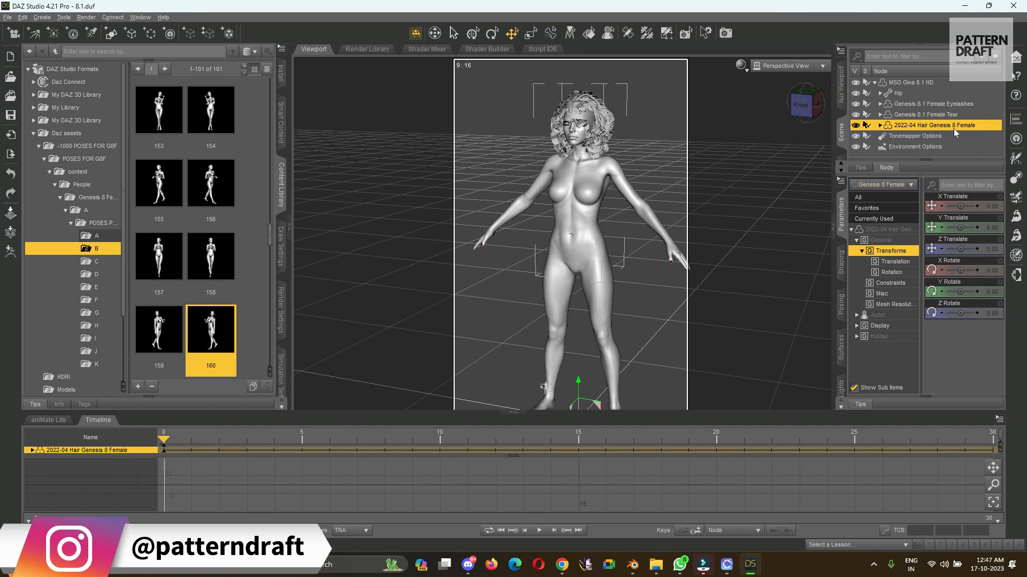
Step: Delete 2022-04 Hair Genesis 8 Female from the scene and select MSO Gina 8.1 HD
{"action": "left_click", "coordinate": [961, 147]}
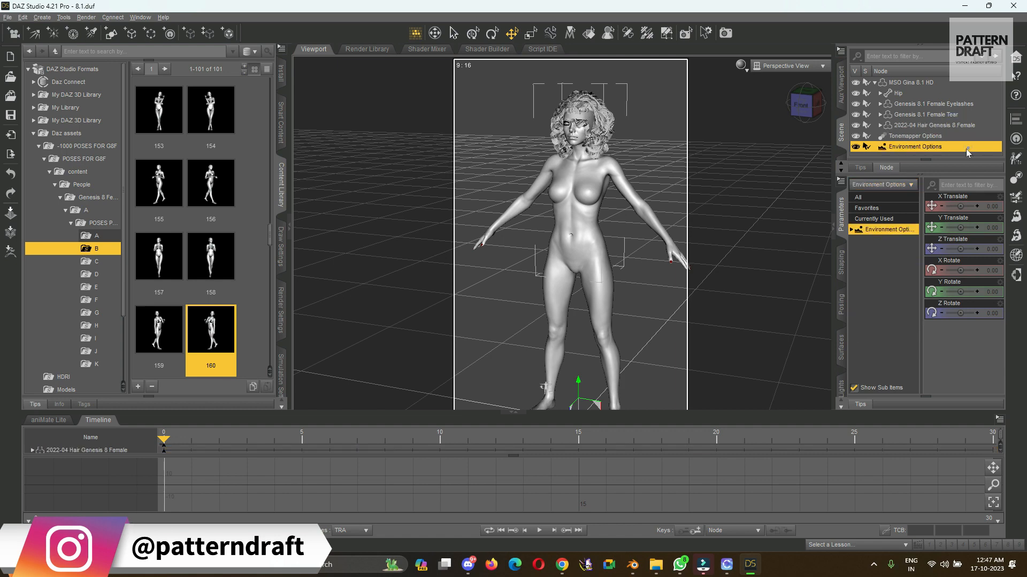
{"action": "left_click", "coordinate": [916, 126]}
{"action": "key", "text": "Delete"}
{"action": "left_click", "coordinate": [894, 82]}
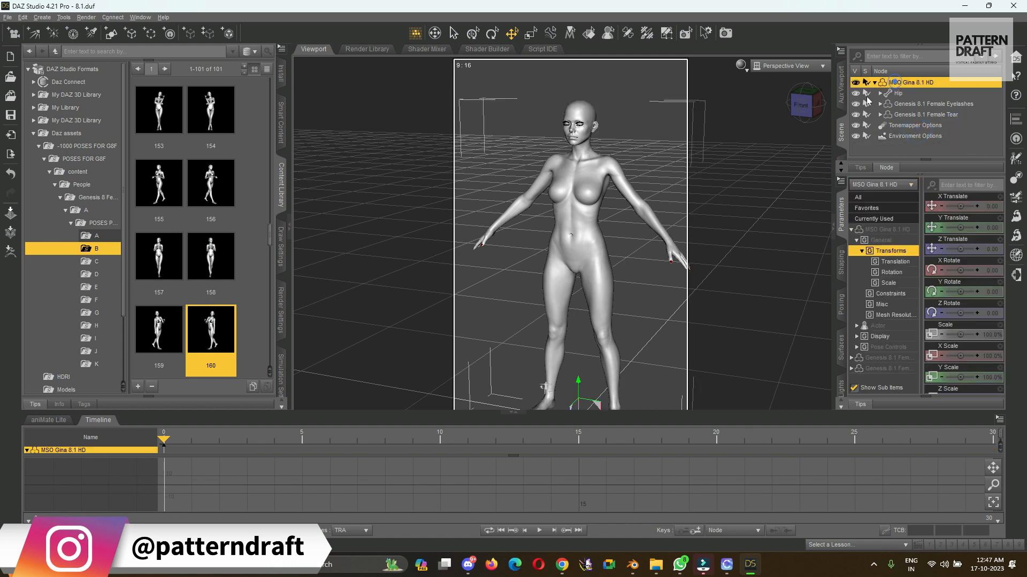
Step: Apply pose 160 to MSO Gina 8.1 HD and check the posed figure from the front, the side and above
{"action": "double_click", "coordinate": [210, 324]}
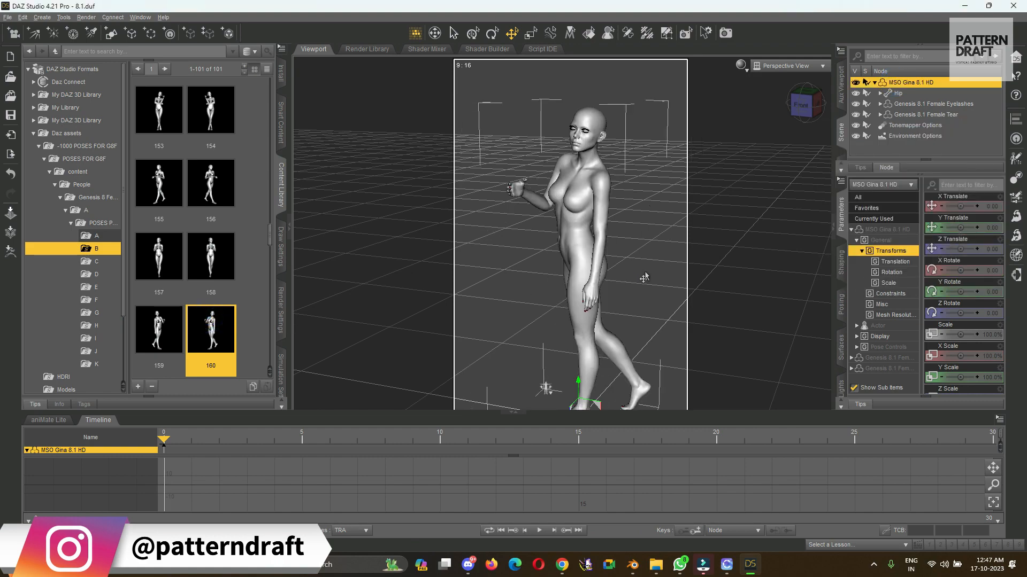
{"action": "left_click_drag", "start_coordinate": [810, 103], "coordinate": [861, 92]}
{"action": "middle_click_drag", "start_coordinate": [541, 391], "coordinate": [544, 390]}
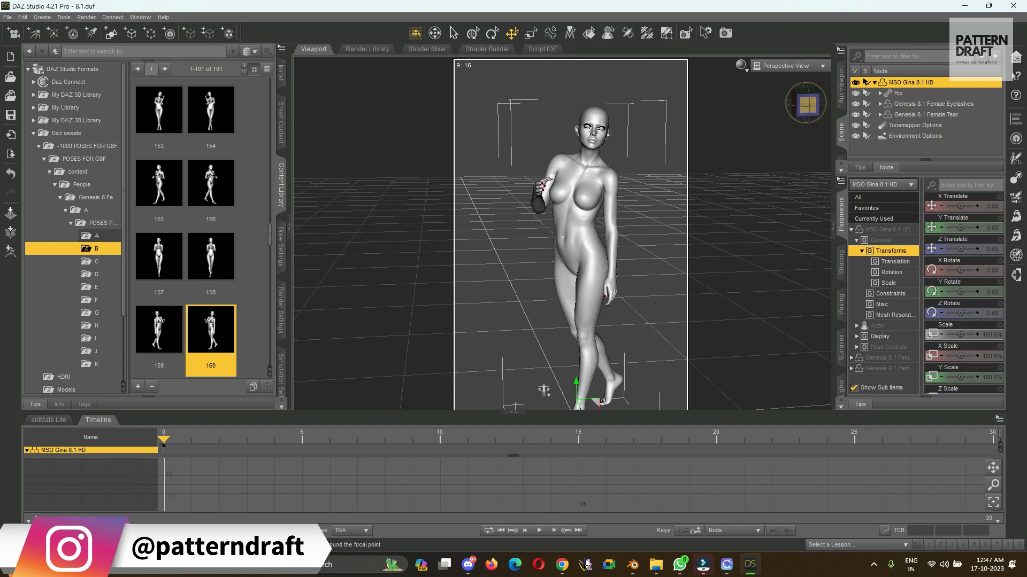
{"action": "left_click_drag", "start_coordinate": [807, 104], "coordinate": [806, 132]}
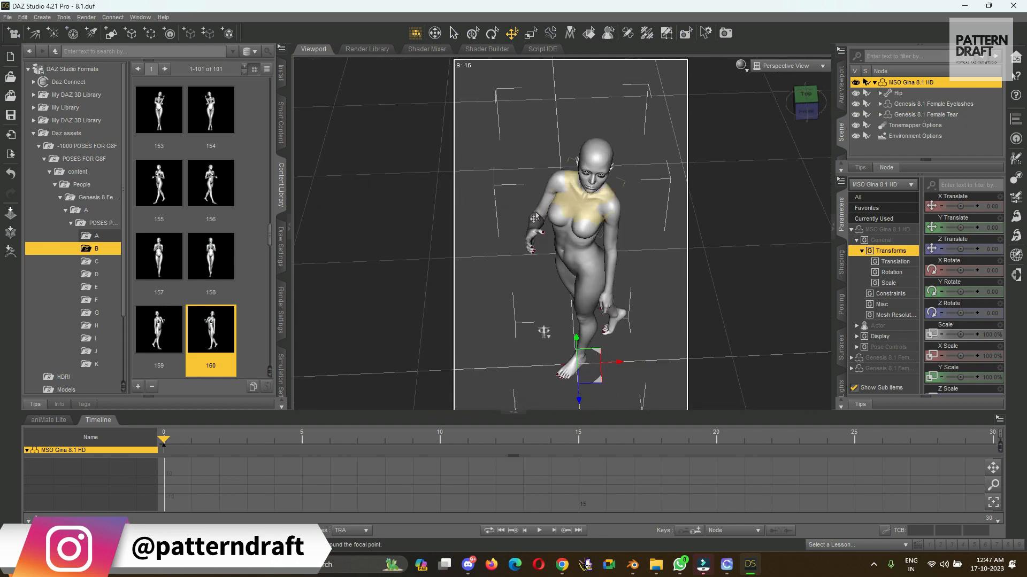
{"action": "scroll", "coordinate": [570, 233], "scroll_direction": "down", "scroll_amount": 1}
{"action": "scroll", "coordinate": [573, 237], "scroll_direction": "up", "scroll_amount": 6}
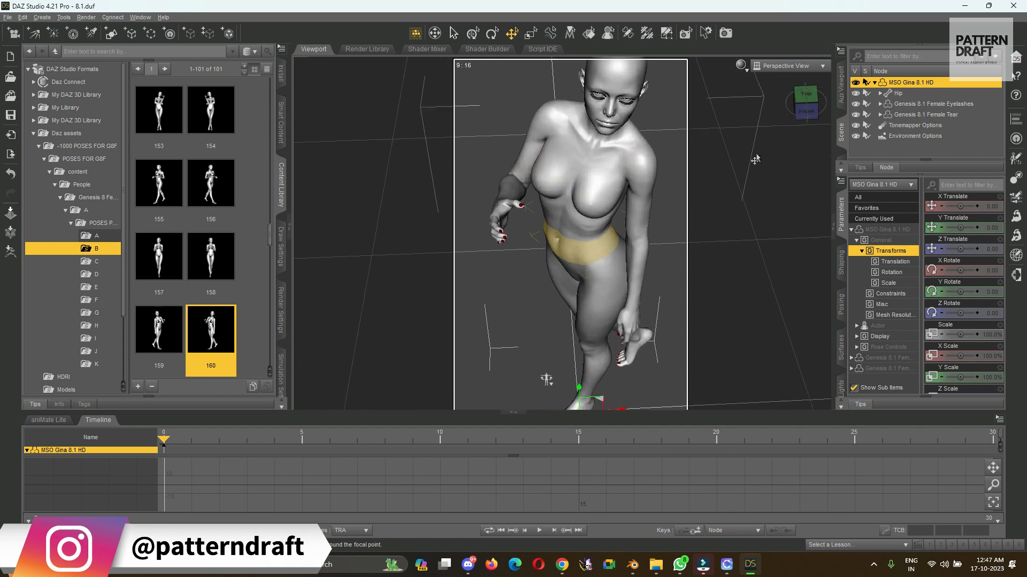
{"action": "mouse_move", "coordinate": [800, 115]}
{"action": "left_mouse_down"}
{"action": "mouse_move", "coordinate": [781, 105]}
{"action": "mouse_move", "coordinate": [800, 103]}
{"action": "left_mouse_up"}
{"action": "middle_click_drag", "start_coordinate": [569, 252], "coordinate": [590, 239]}
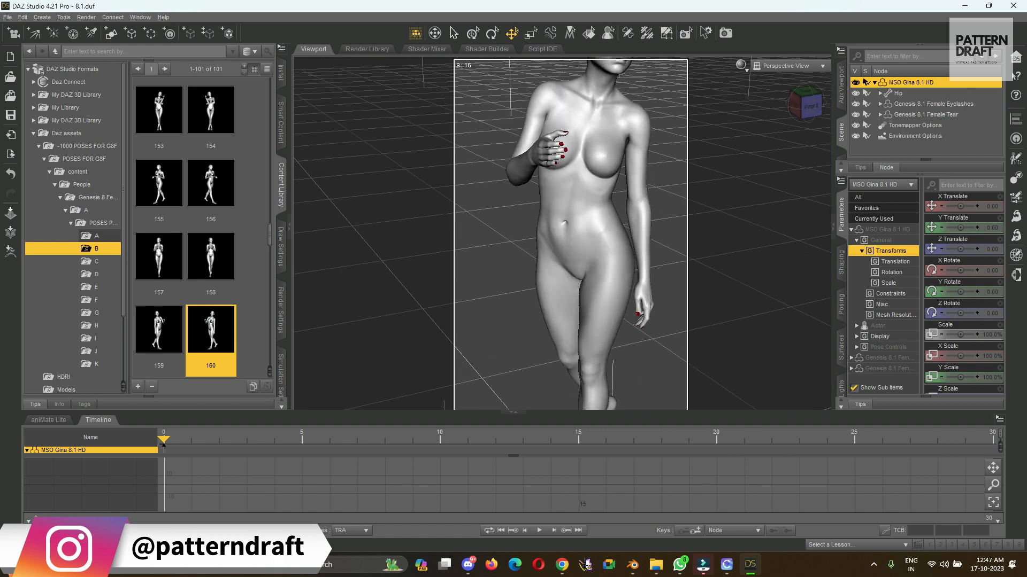
{"action": "scroll", "coordinate": [612, 199], "scroll_direction": "down", "scroll_amount": 3}
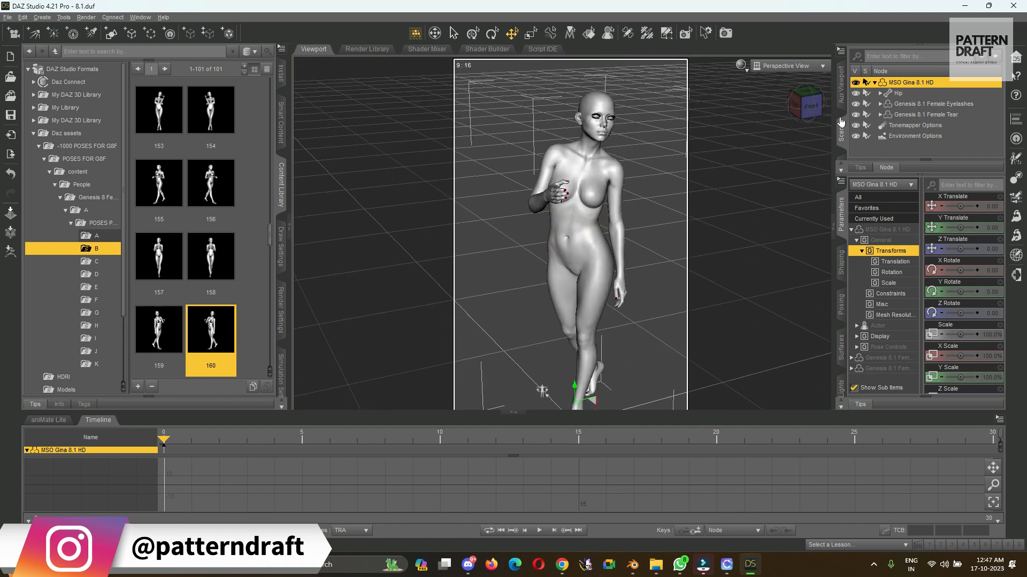
{"action": "left_click_drag", "start_coordinate": [810, 108], "coordinate": [848, 127]}
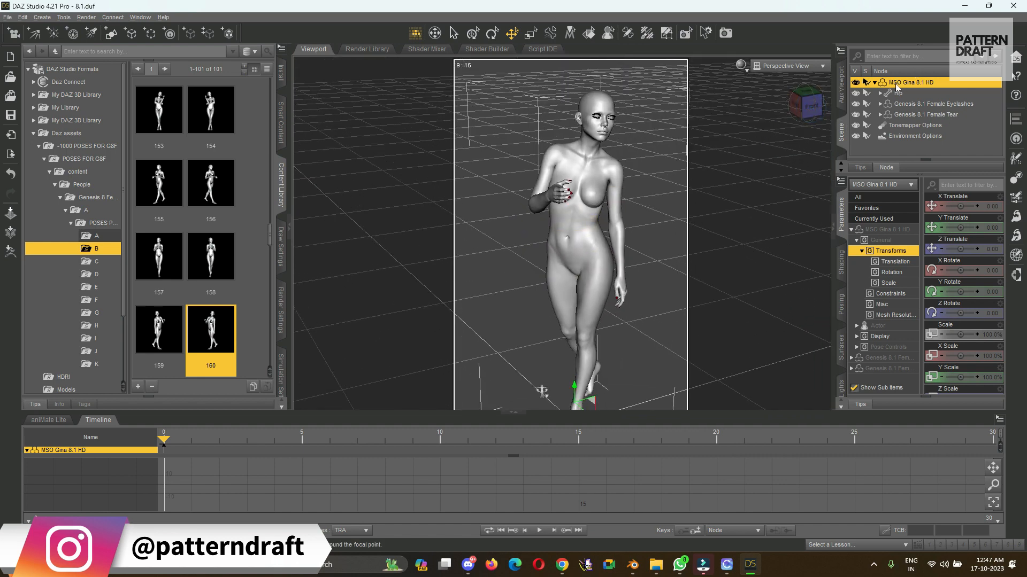
Step: Export the posed figure as FBX 2014 Binary, overwriting P894 in the DAZ model folder and keeping the preset export options
{"action": "left_click", "coordinate": [7, 17]}
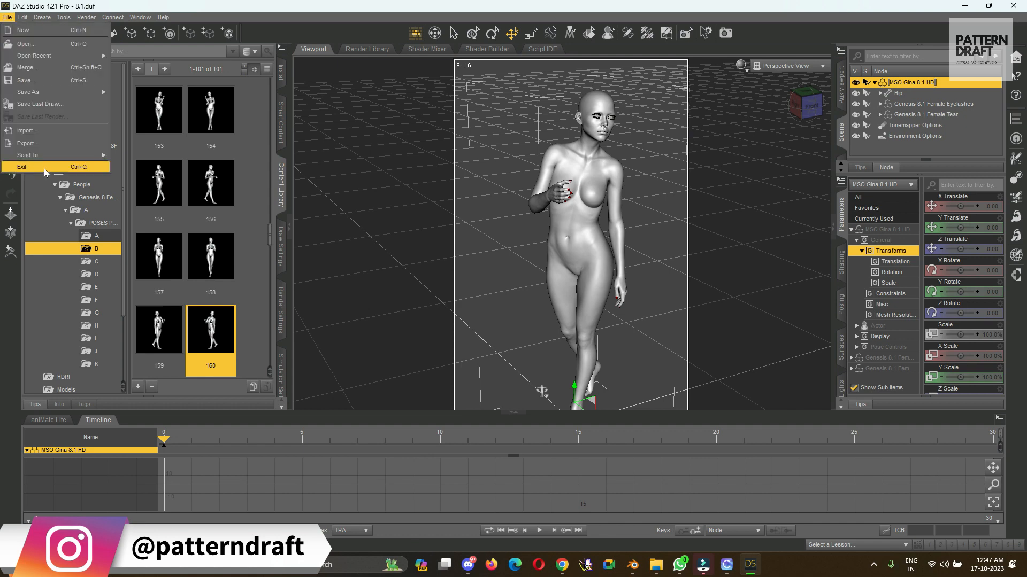
{"action": "left_click", "coordinate": [26, 144]}
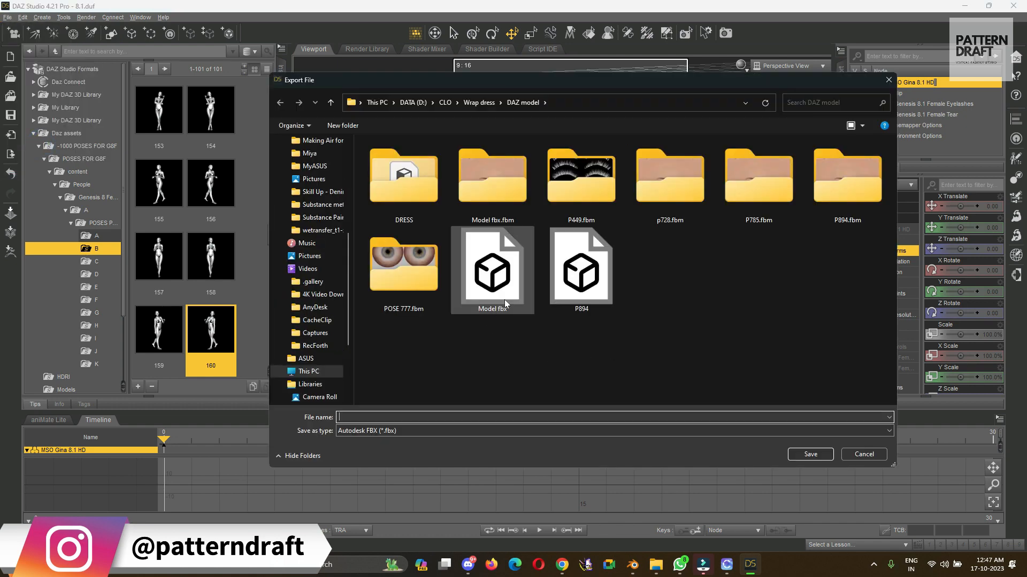
{"action": "left_click", "coordinate": [592, 290]}
{"action": "double_click", "coordinate": [587, 281]}
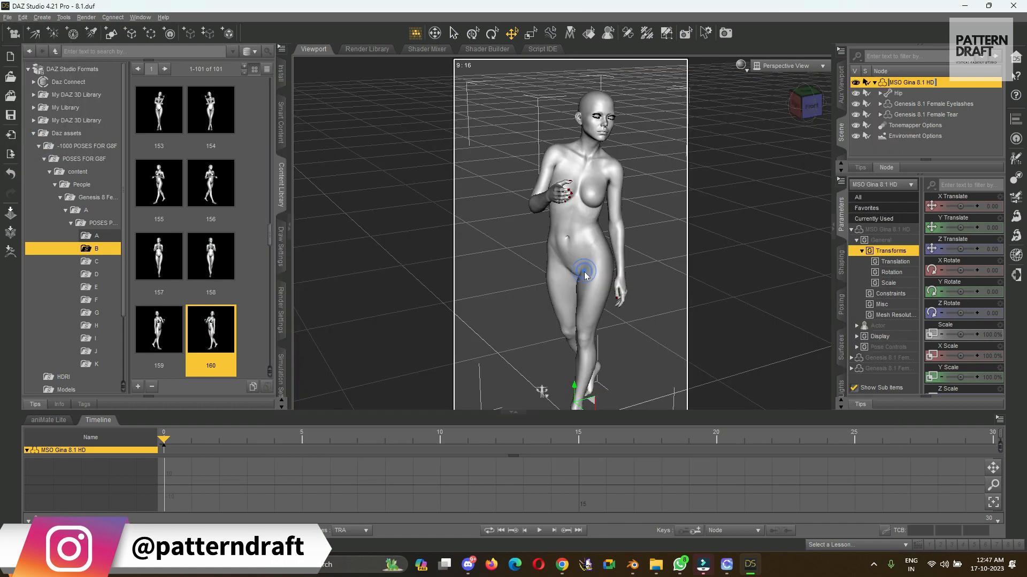
{"action": "left_click", "coordinate": [467, 284]}
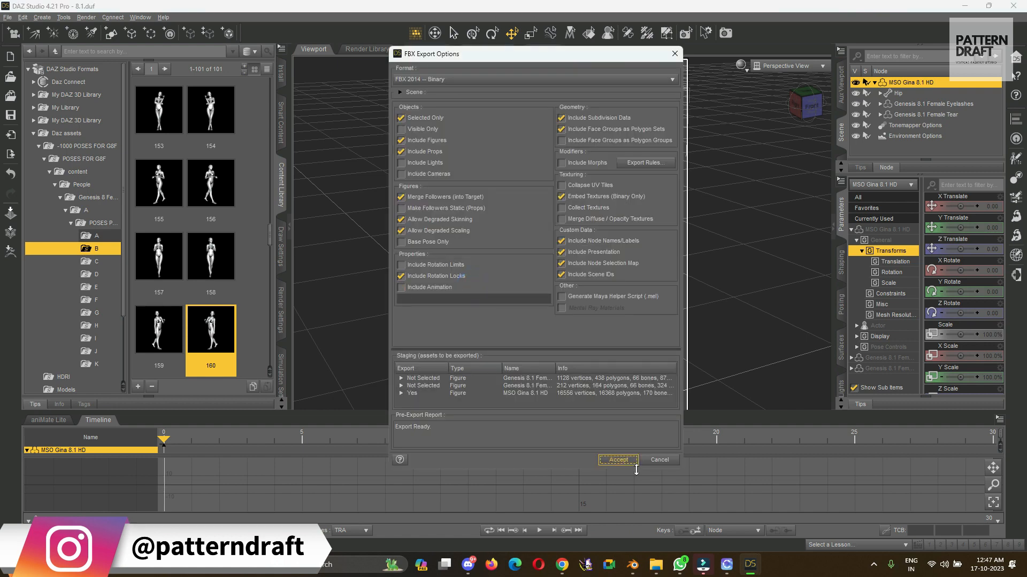
{"action": "left_click", "coordinate": [618, 461]}
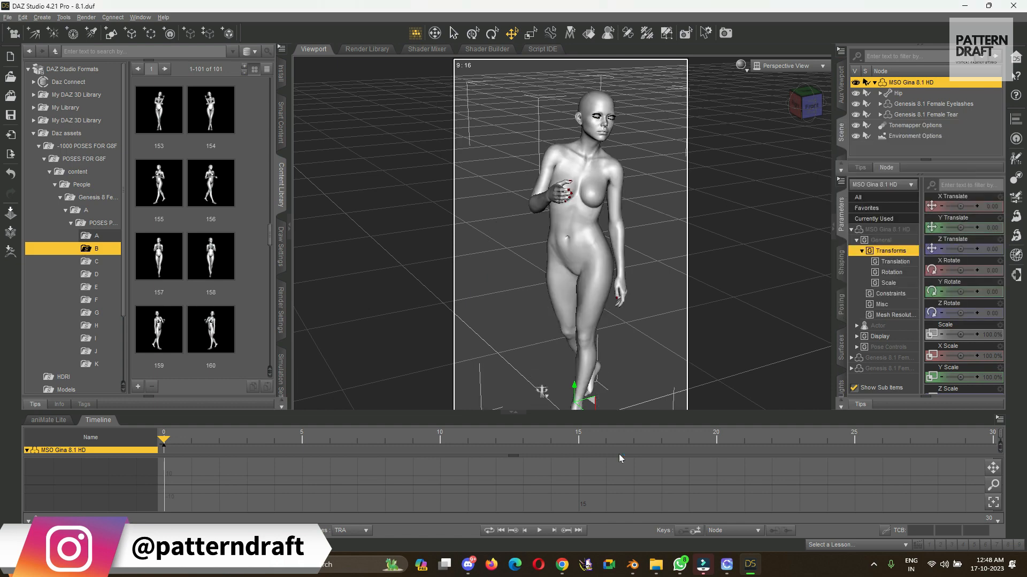
Step: Switch to CLO, start a new project and import the P894 FBX file from the DAZ model folder
{"action": "left_click", "coordinate": [726, 564]}
{"action": "key", "text": "ctrl+n"}
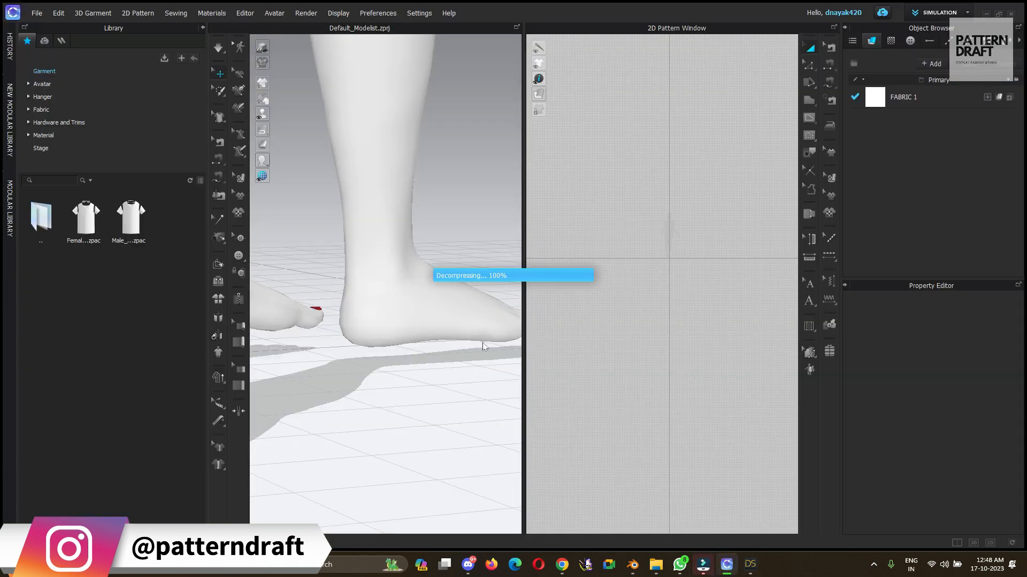
{"action": "left_click", "coordinate": [35, 13]}
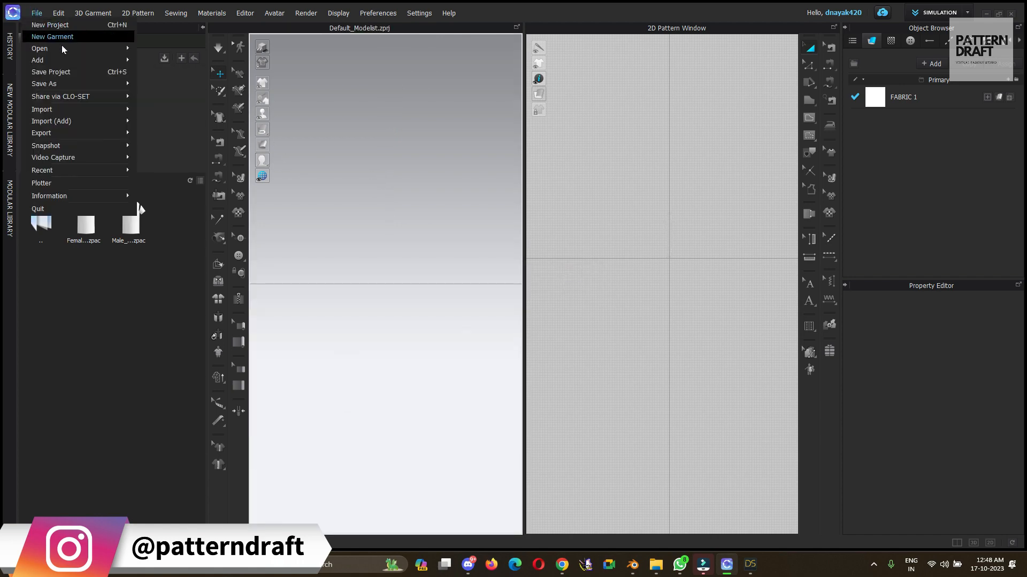
{"action": "left_click", "coordinate": [87, 107]}
{"action": "left_click", "coordinate": [172, 175]}
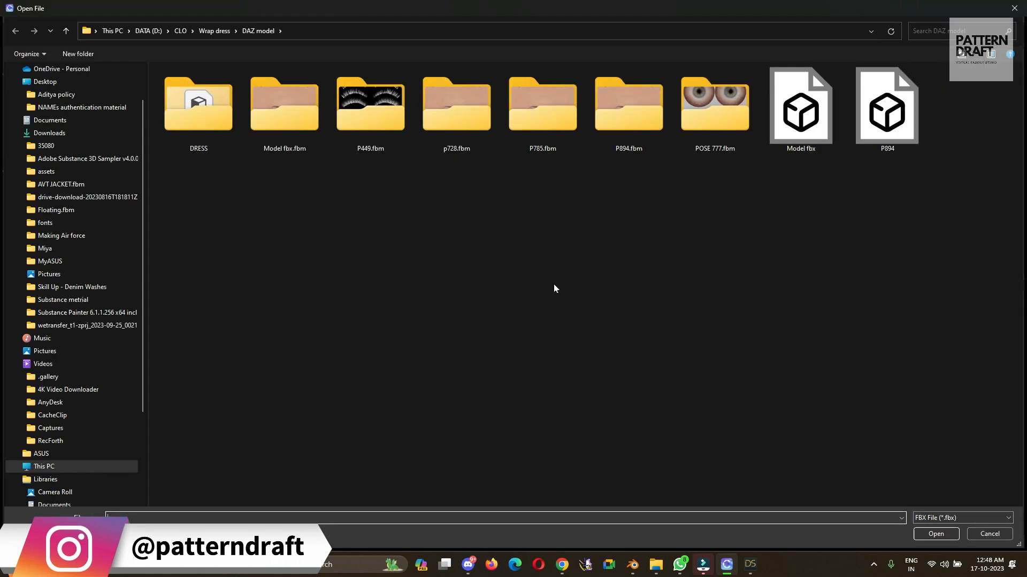
{"action": "left_click", "coordinate": [553, 284]}
{"action": "double_click", "coordinate": [894, 92]}
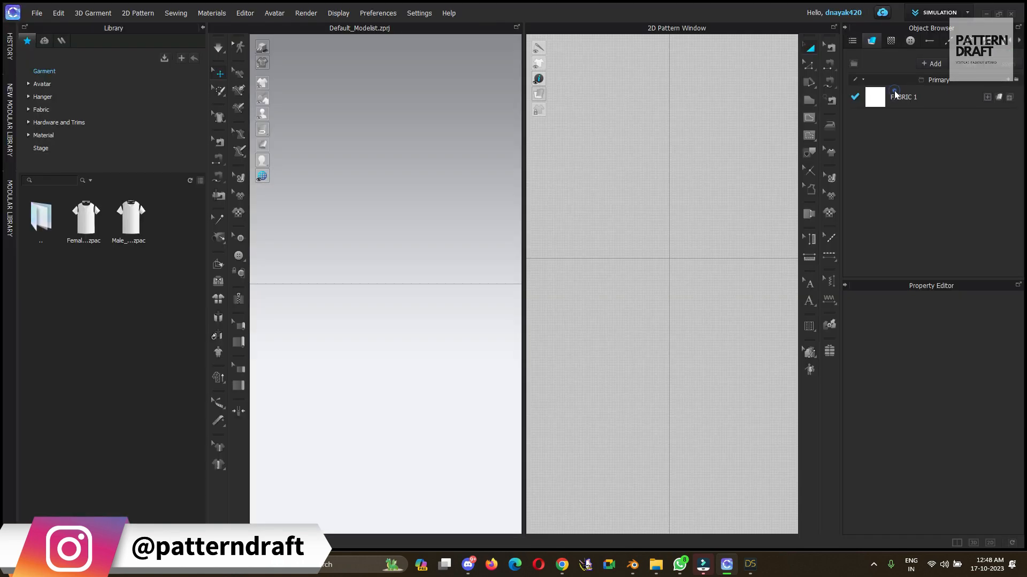
{"action": "left_click", "coordinate": [518, 430]}
{"action": "left_click", "coordinate": [751, 567]}
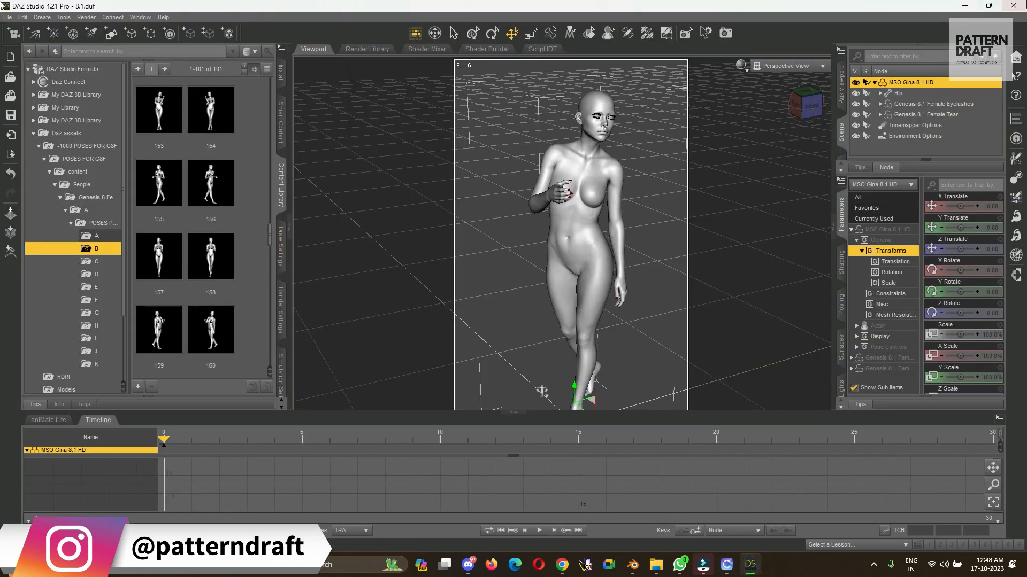
{"action": "left_click", "coordinate": [957, 6]}
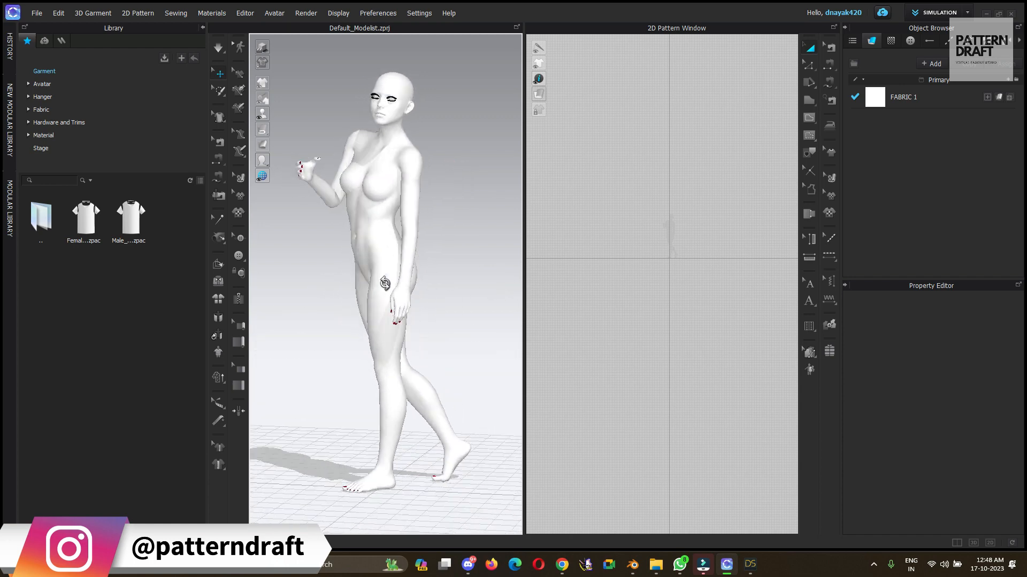
Step: Examine the imported avatar's pose from several angles, including a close look at the raised hand and the whole body
{"action": "scroll", "coordinate": [432, 332], "scroll_direction": "up", "scroll_amount": 3}
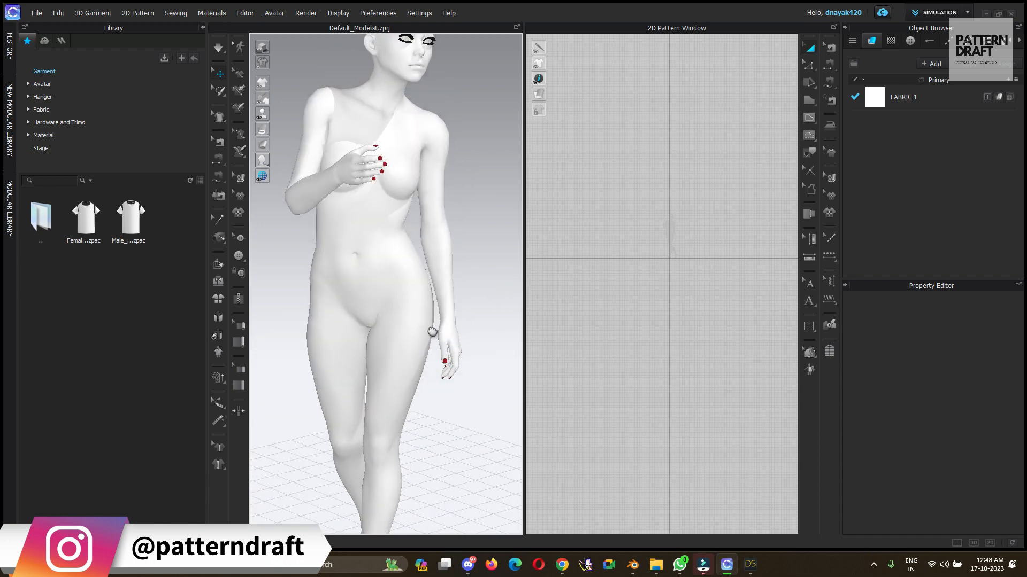
{"action": "right_click_drag", "start_coordinate": [432, 332], "coordinate": [358, 327]}
{"action": "middle_click_drag", "start_coordinate": [301, 322], "coordinate": [341, 291]}
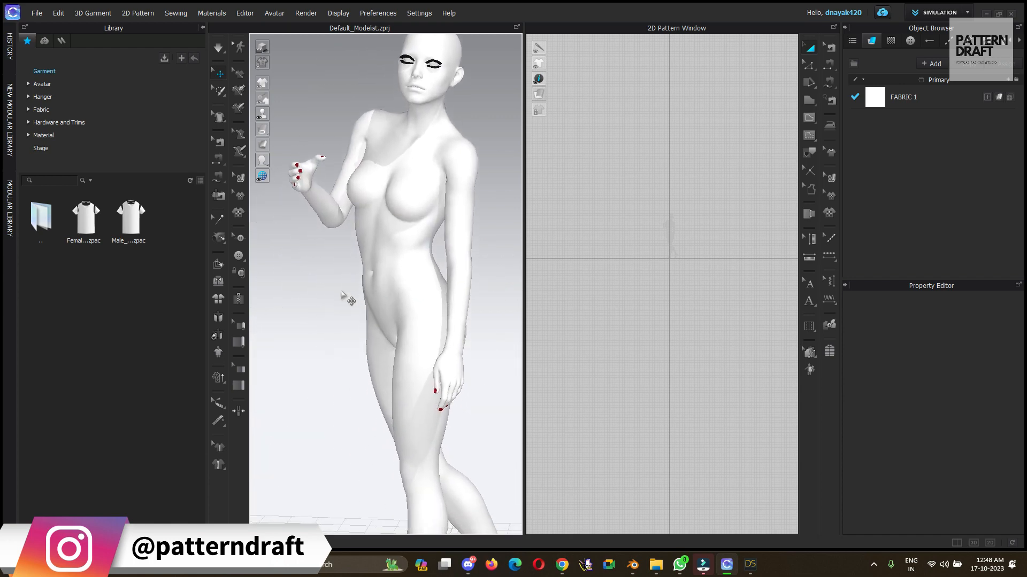
{"action": "right_click_drag", "start_coordinate": [342, 292], "coordinate": [417, 305]}
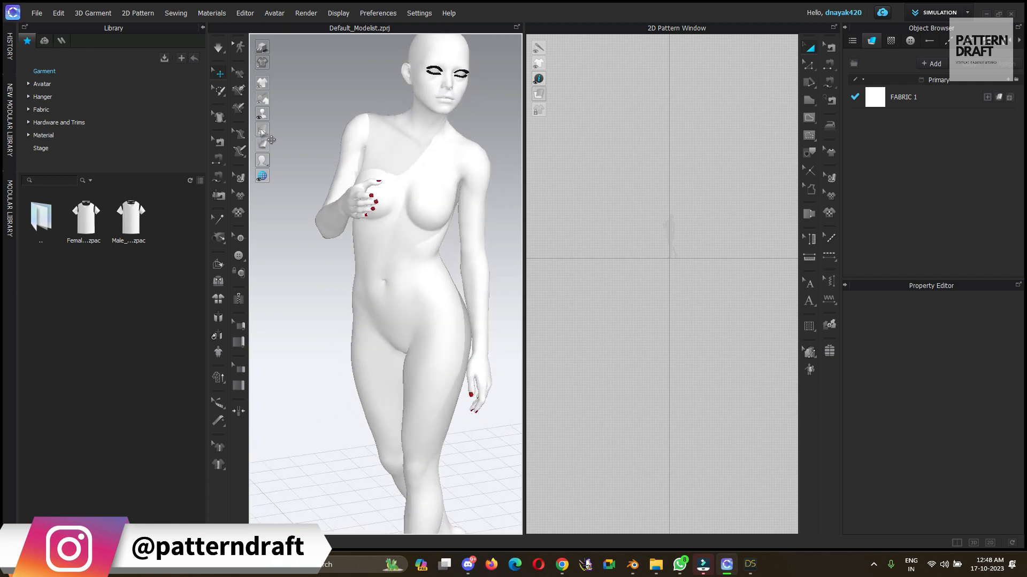
{"action": "right_click_drag", "start_coordinate": [373, 174], "coordinate": [419, 265]}
{"action": "middle_click_drag", "start_coordinate": [419, 265], "coordinate": [399, 257]}
{"action": "right_click_drag", "start_coordinate": [399, 257], "coordinate": [452, 218]}
{"action": "scroll", "coordinate": [451, 218], "scroll_direction": "up", "scroll_amount": 1}
{"action": "scroll", "coordinate": [451, 218], "scroll_direction": "up", "scroll_amount": 3}
{"action": "middle_click_drag", "start_coordinate": [451, 218], "coordinate": [383, 277]}
{"action": "mouse_move", "coordinate": [383, 277]}
{"action": "right_mouse_down"}
{"action": "mouse_move", "coordinate": [326, 280]}
{"action": "mouse_move", "coordinate": [374, 271]}
{"action": "right_mouse_up"}
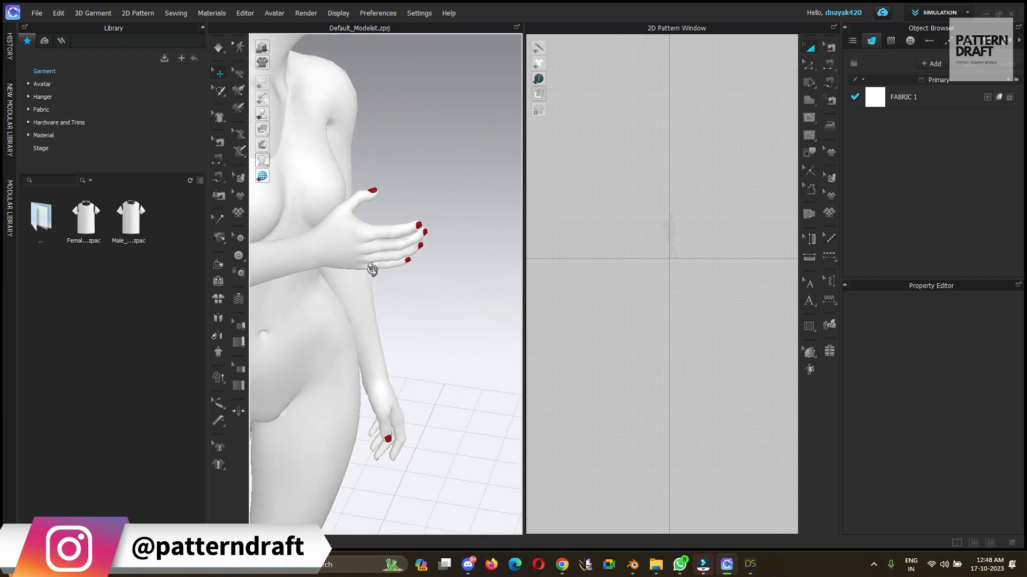
{"action": "middle_click_drag", "start_coordinate": [374, 270], "coordinate": [422, 269]}
{"action": "key", "text": "2"}
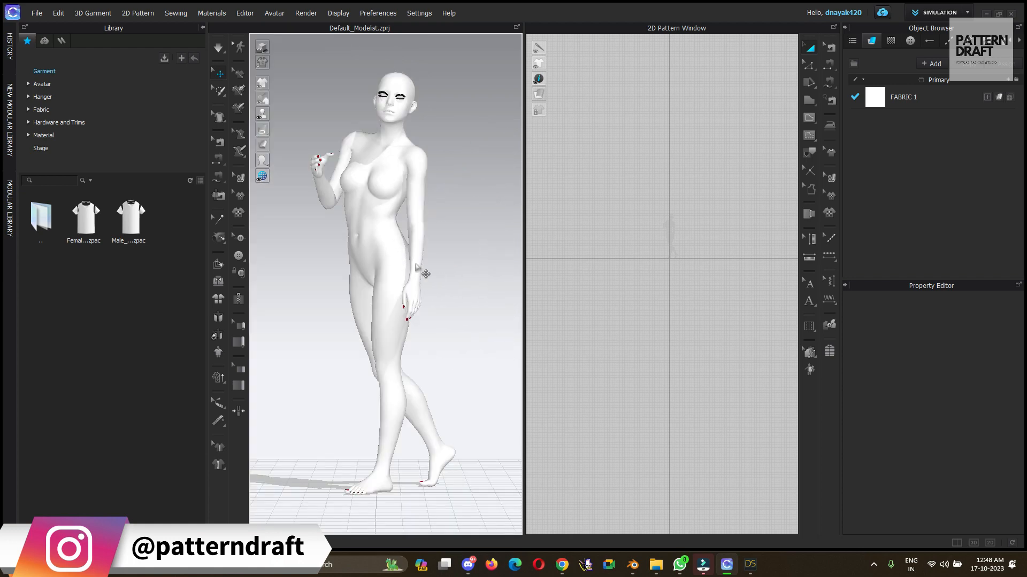
{"action": "mouse_move", "coordinate": [376, 341]}
{"action": "right_mouse_down"}
{"action": "mouse_move", "coordinate": [399, 340]}
{"action": "mouse_move", "coordinate": [401, 367]}
{"action": "mouse_move", "coordinate": [385, 373]}
{"action": "mouse_move", "coordinate": [381, 352]}
{"action": "right_mouse_up"}
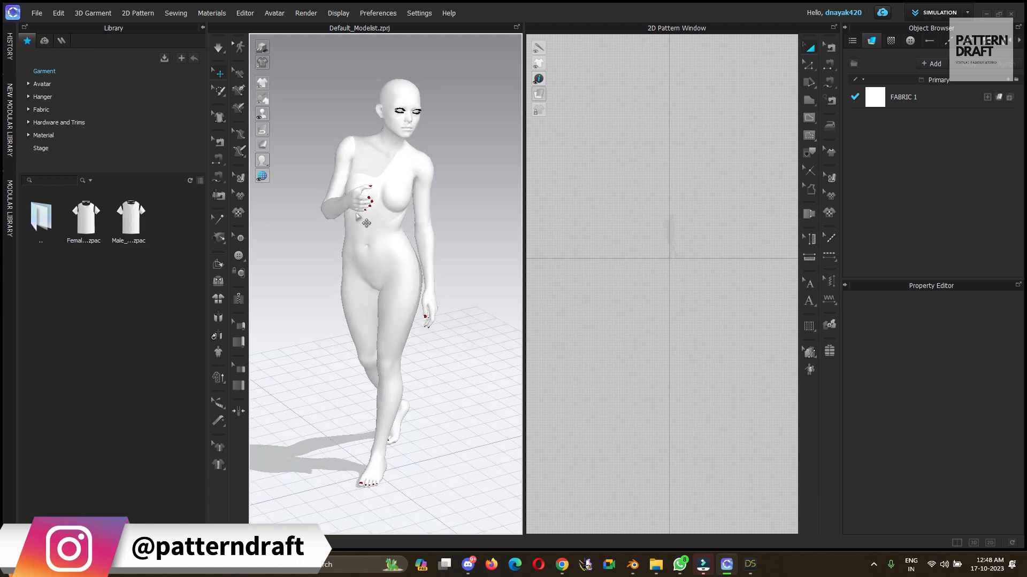
Step: Save the avatar's pose as a pose file named Pose 160 in the Wrap dress > DAZ model folder
{"action": "left_click", "coordinate": [359, 144]}
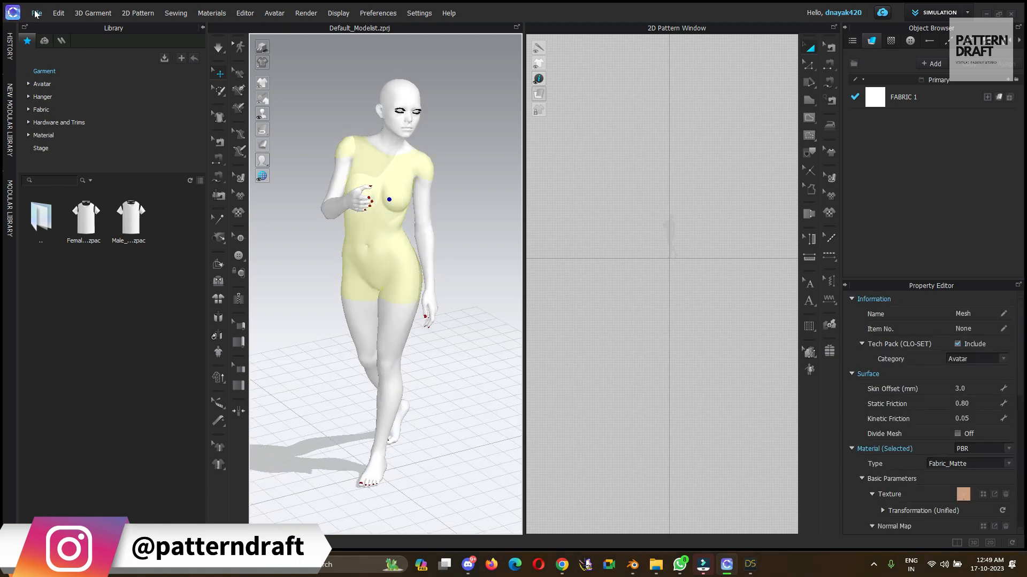
{"action": "left_click", "coordinate": [37, 13]}
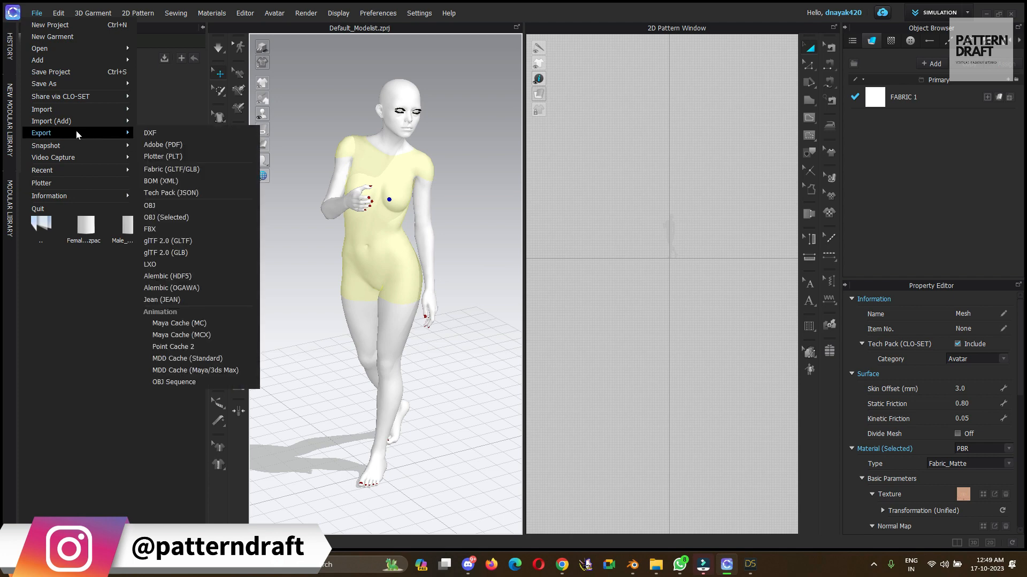
{"action": "mouse_move", "coordinate": [94, 84]}
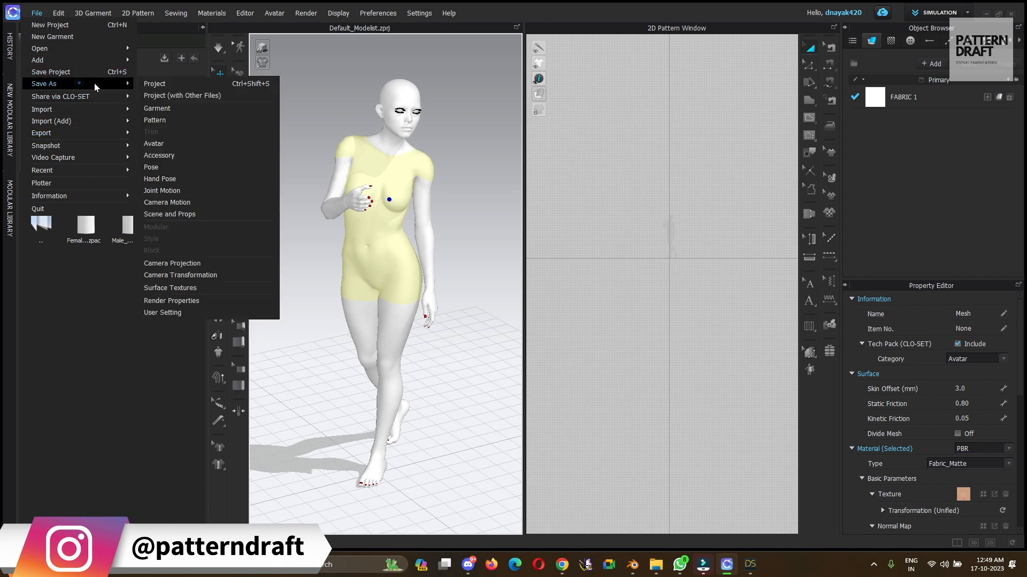
{"action": "left_click", "coordinate": [184, 165]}
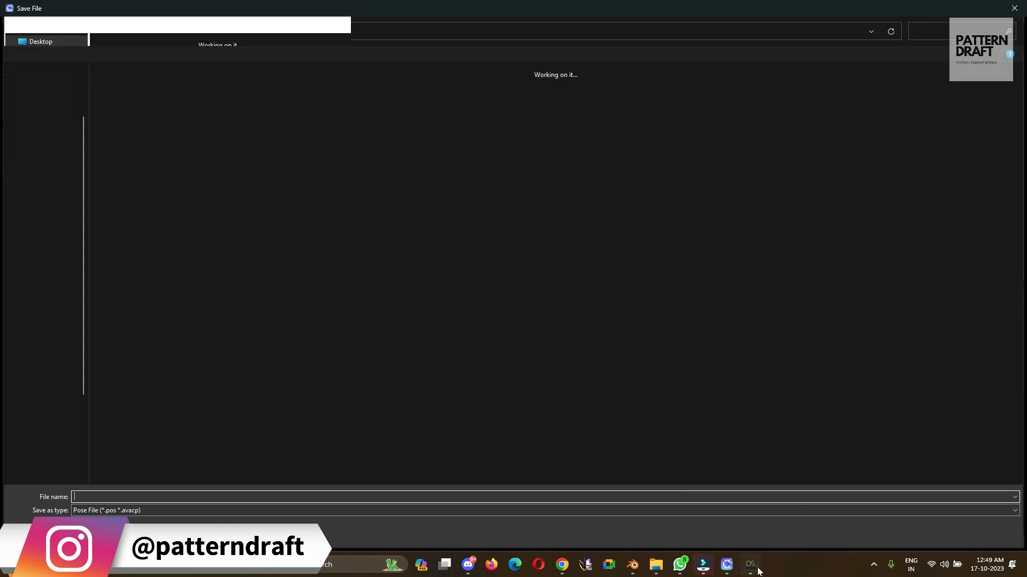
{"action": "left_click", "coordinate": [756, 569]}
{"action": "left_click", "coordinate": [756, 568]}
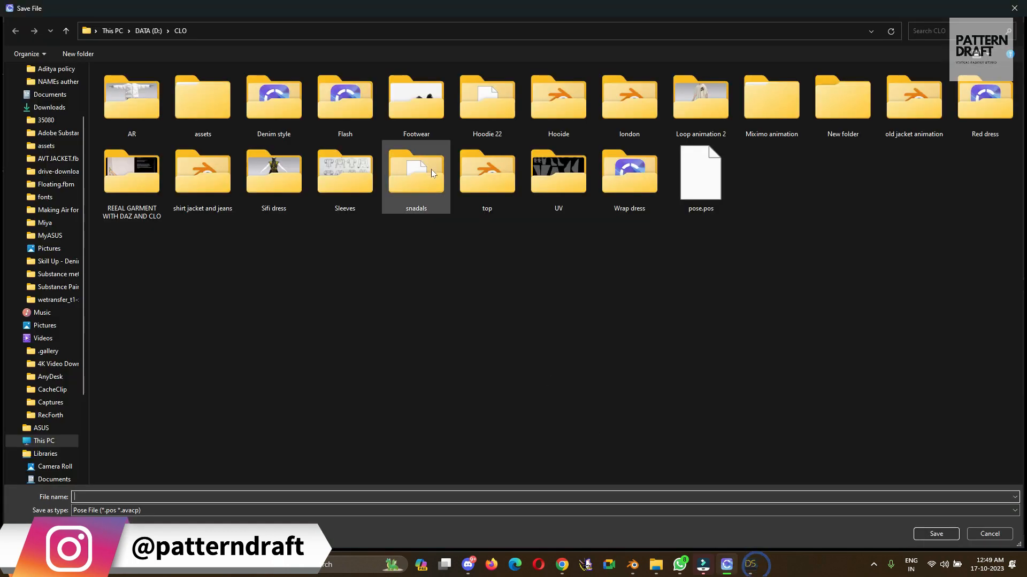
{"action": "double_click", "coordinate": [631, 197]}
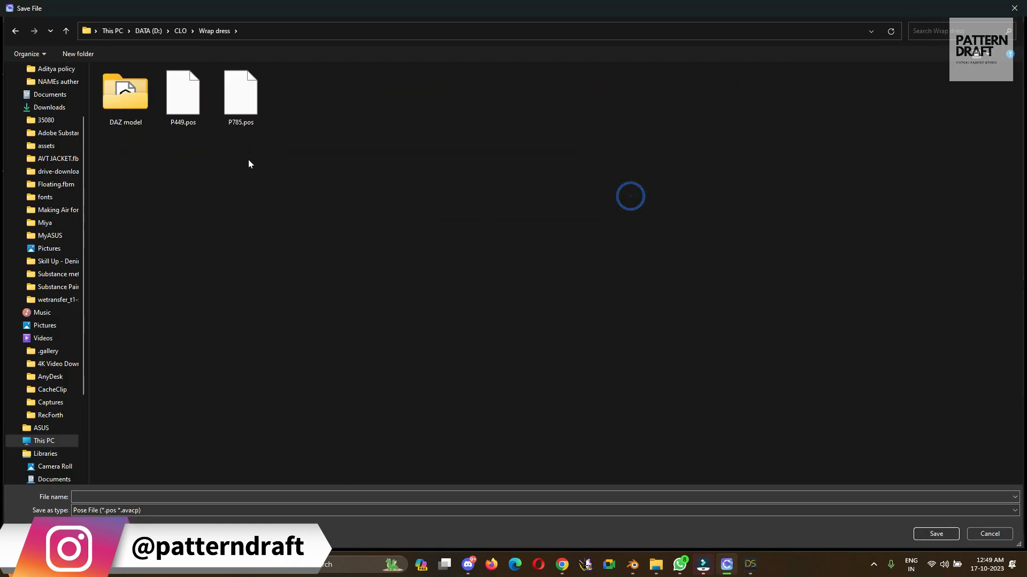
{"action": "left_click", "coordinate": [129, 116]}
{"action": "double_click", "coordinate": [130, 116]}
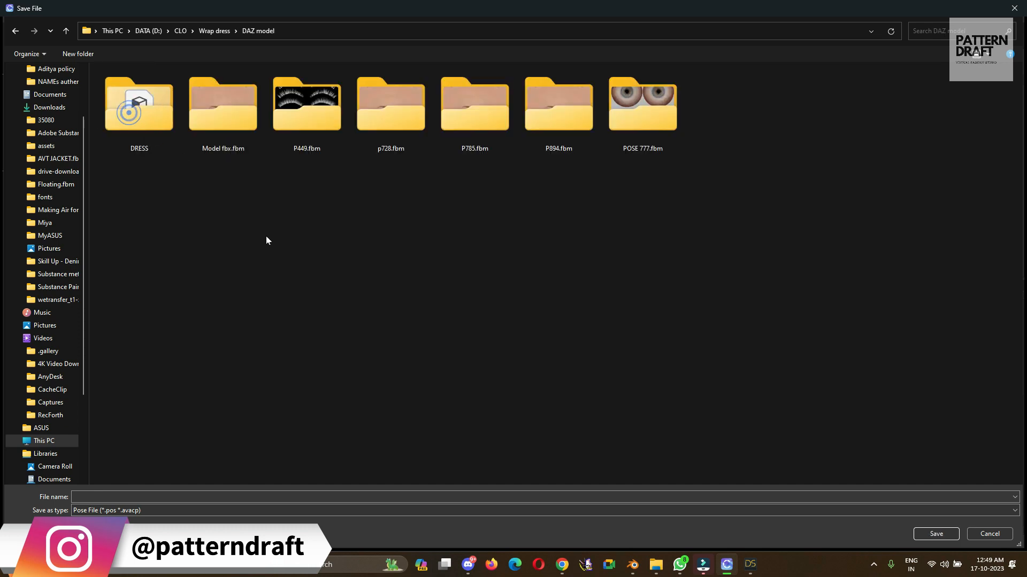
{"action": "left_click", "coordinate": [261, 492]}
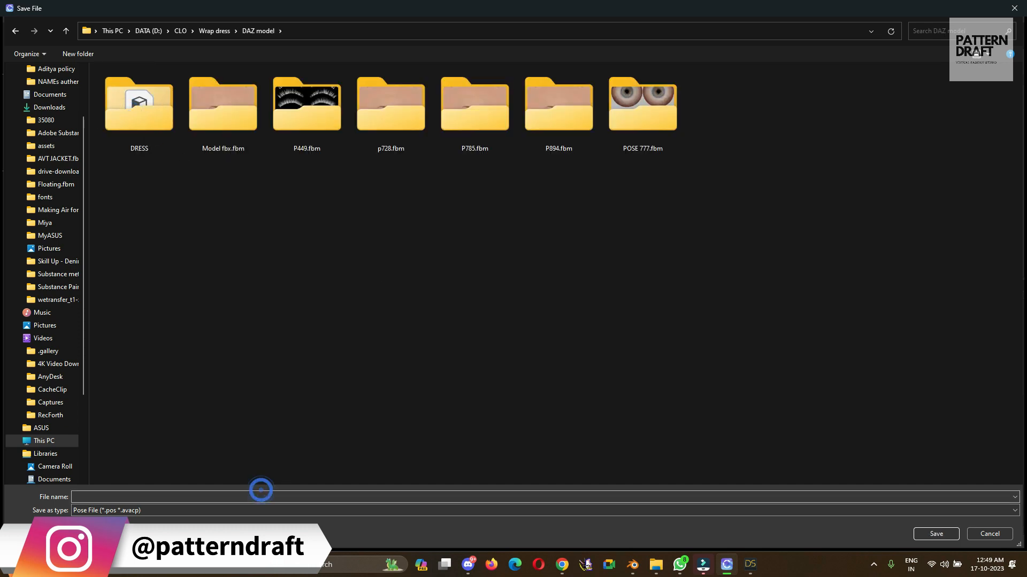
{"action": "type", "text": "Po"}
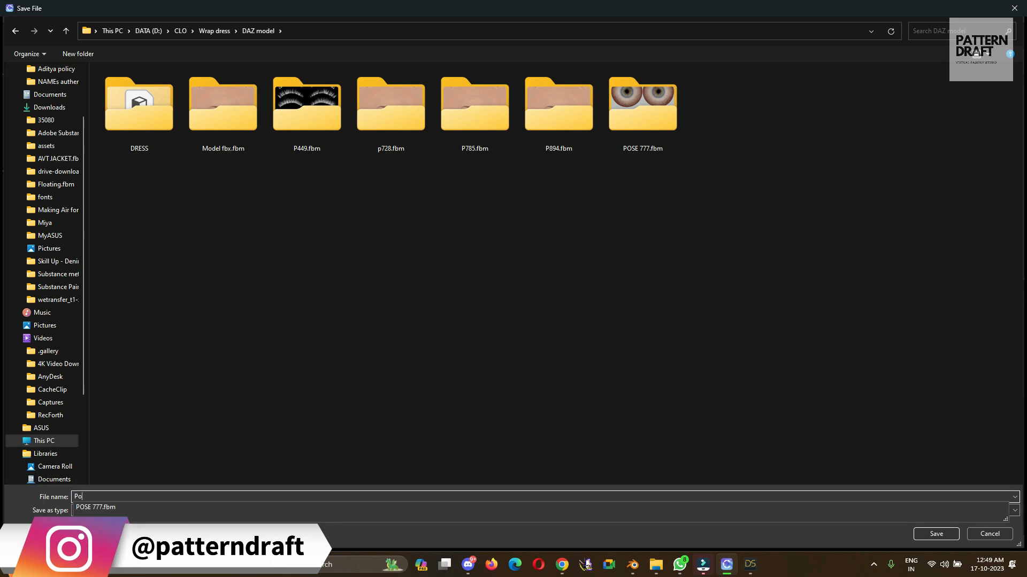
{"action": "type", "text": "se 160"}
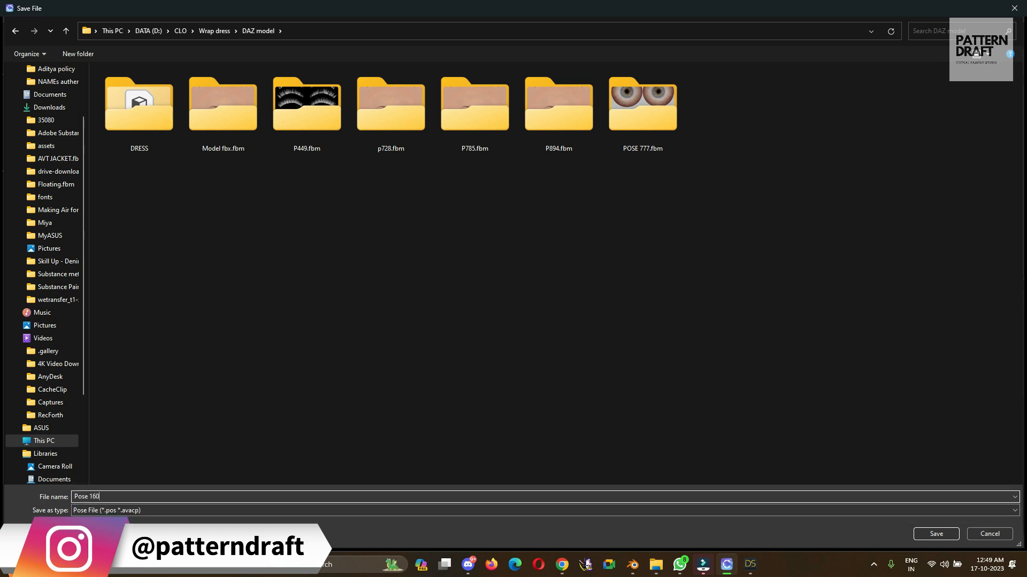
{"action": "key", "text": "Return"}
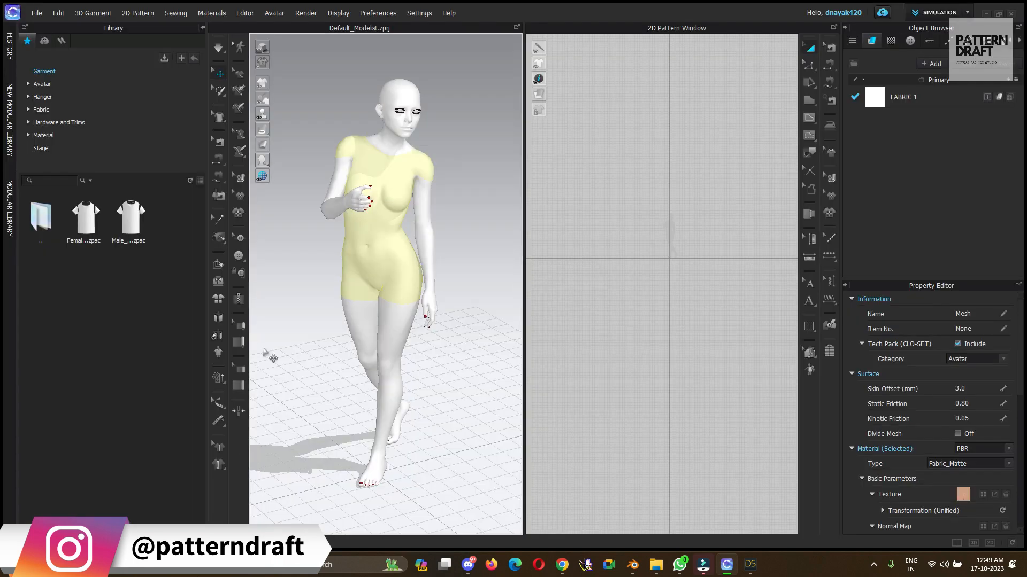
Step: Open the CLO 3d project file from the Wrap dress folder
{"action": "left_click", "coordinate": [34, 12]}
{"action": "left_click", "coordinate": [54, 48]}
{"action": "left_click", "coordinate": [173, 49]}
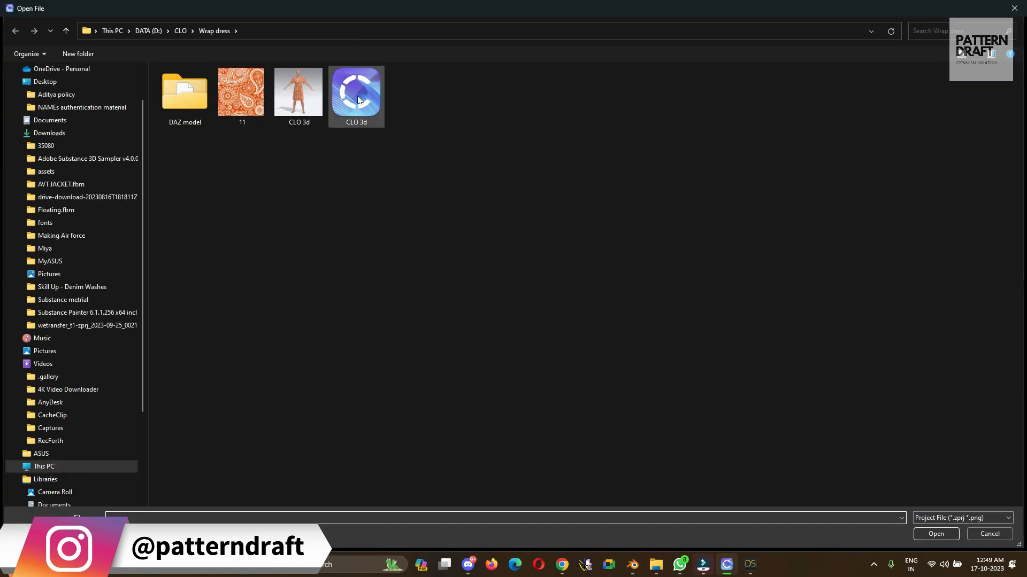
{"action": "left_click", "coordinate": [358, 100]}
{"action": "left_click", "coordinate": [936, 533]}
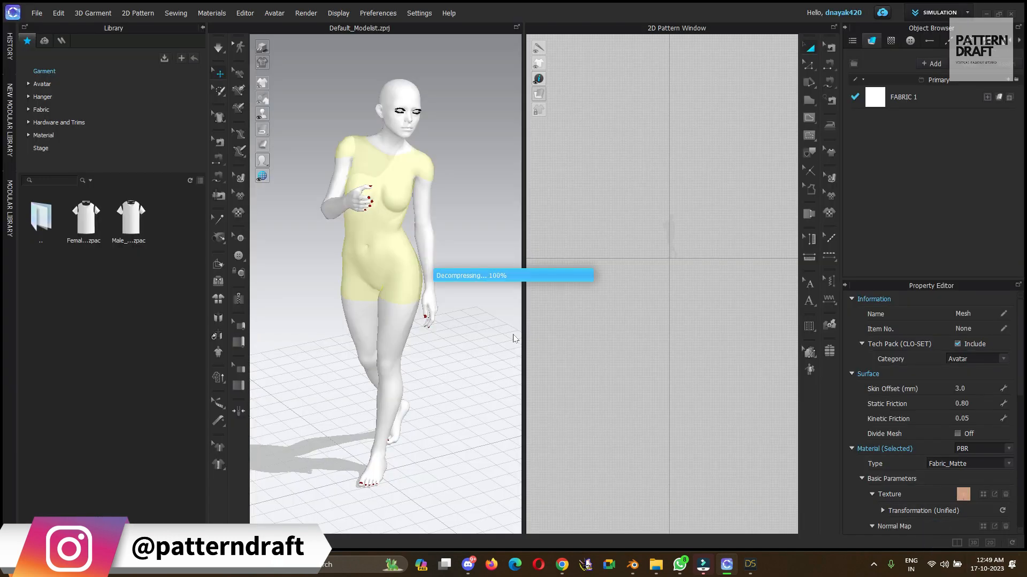
{"action": "left_click", "coordinate": [507, 348]}
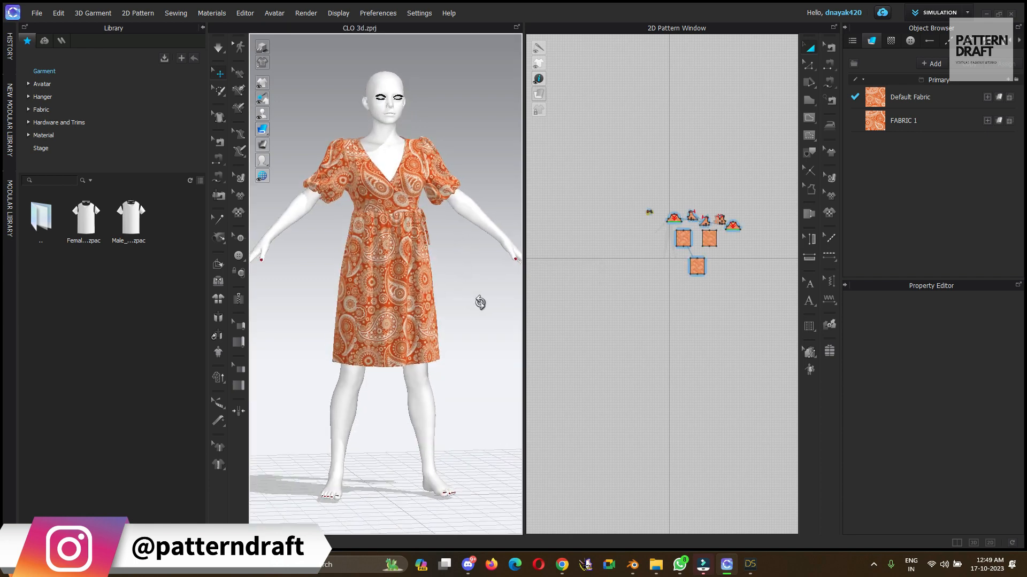
Step: Apply the Pose 160 file from CLO > Wrap dress > DAZ model to the avatar as Pose Only, Full Body, with Align Bottom to Ground
{"action": "left_click", "coordinate": [657, 567]}
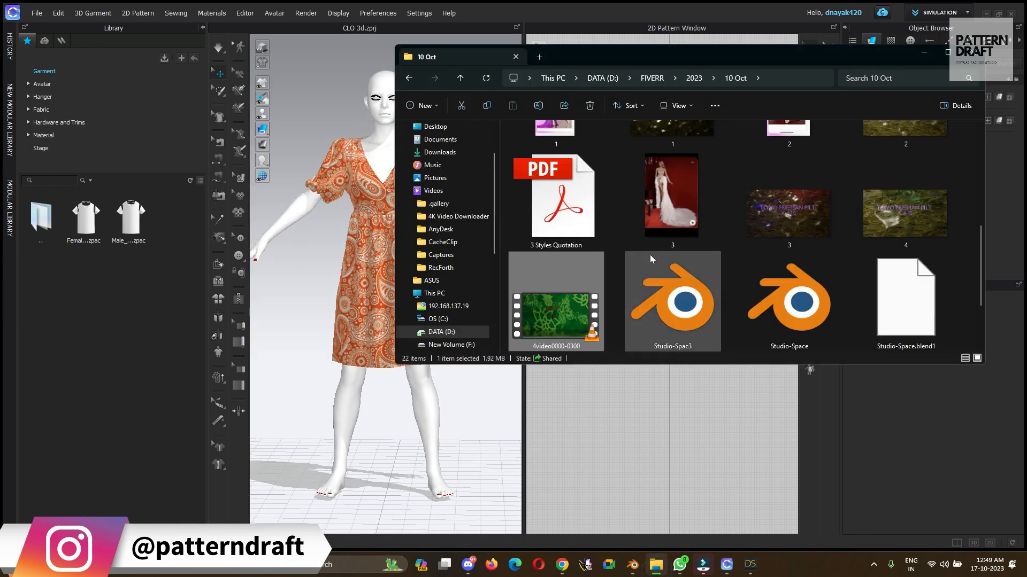
{"action": "left_click", "coordinate": [469, 334]}
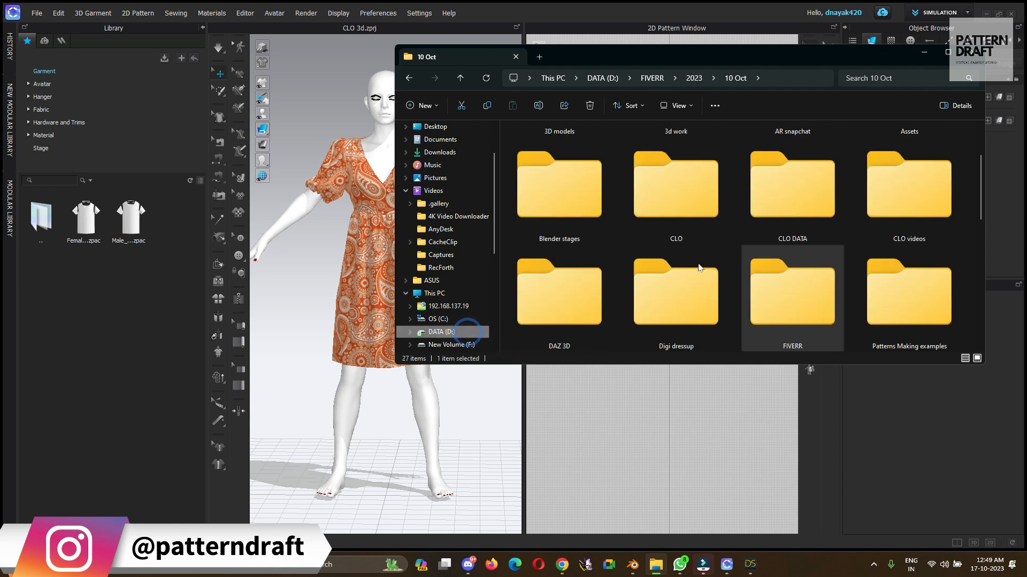
{"action": "double_click", "coordinate": [800, 312]}
{"action": "double_click", "coordinate": [590, 251]}
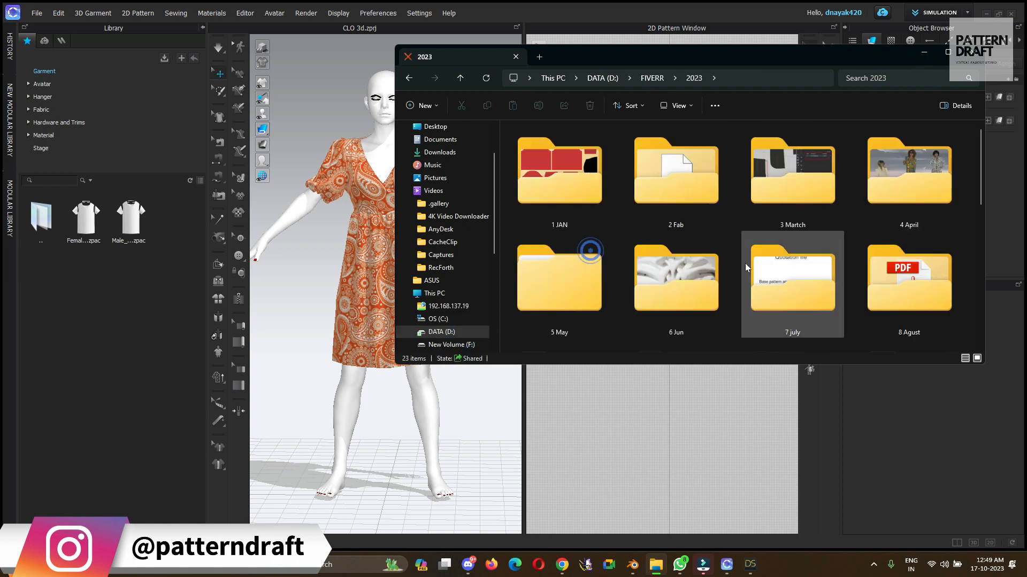
{"action": "left_click", "coordinate": [443, 330]}
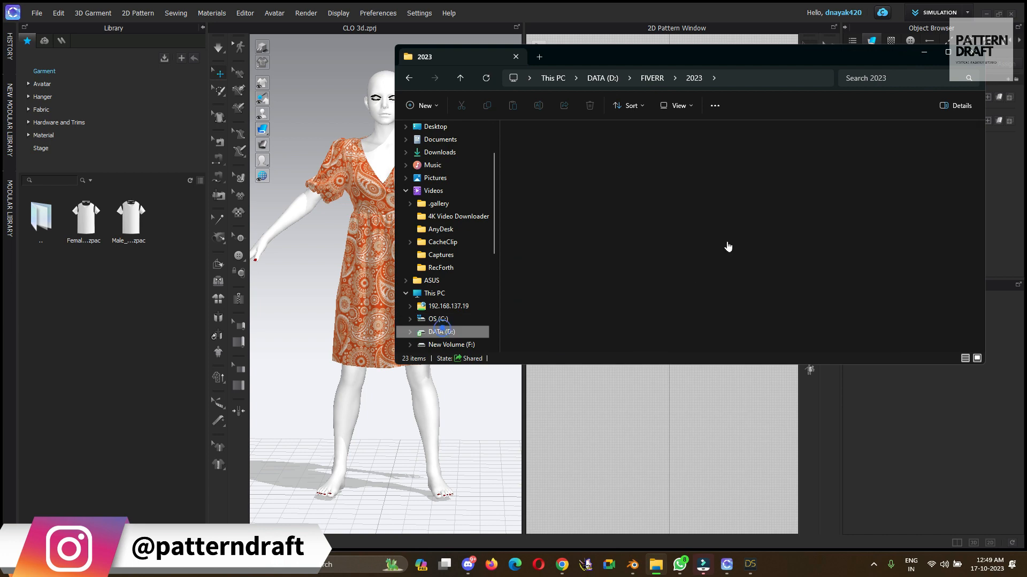
{"action": "double_click", "coordinate": [693, 215]}
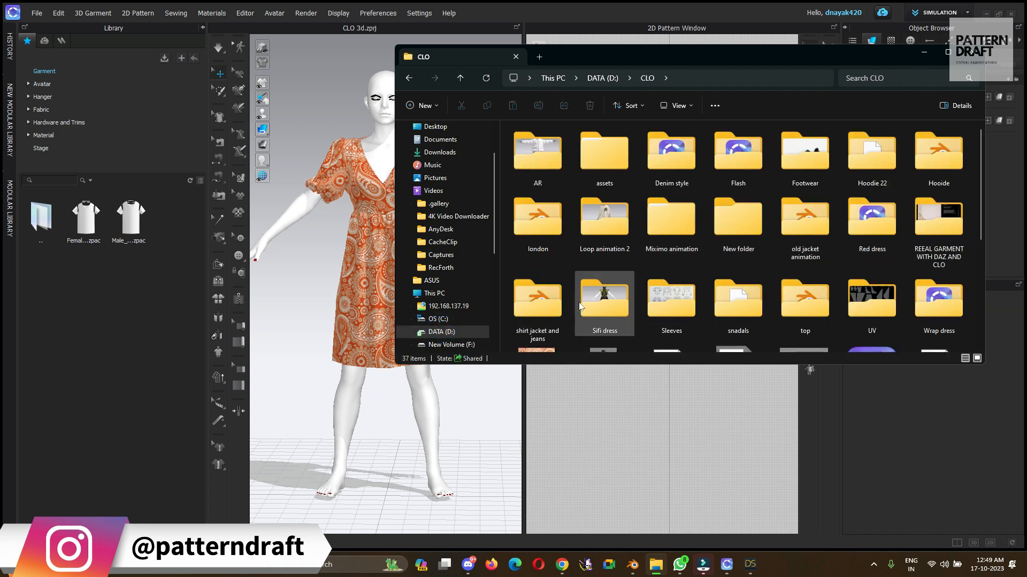
{"action": "double_click", "coordinate": [931, 301]}
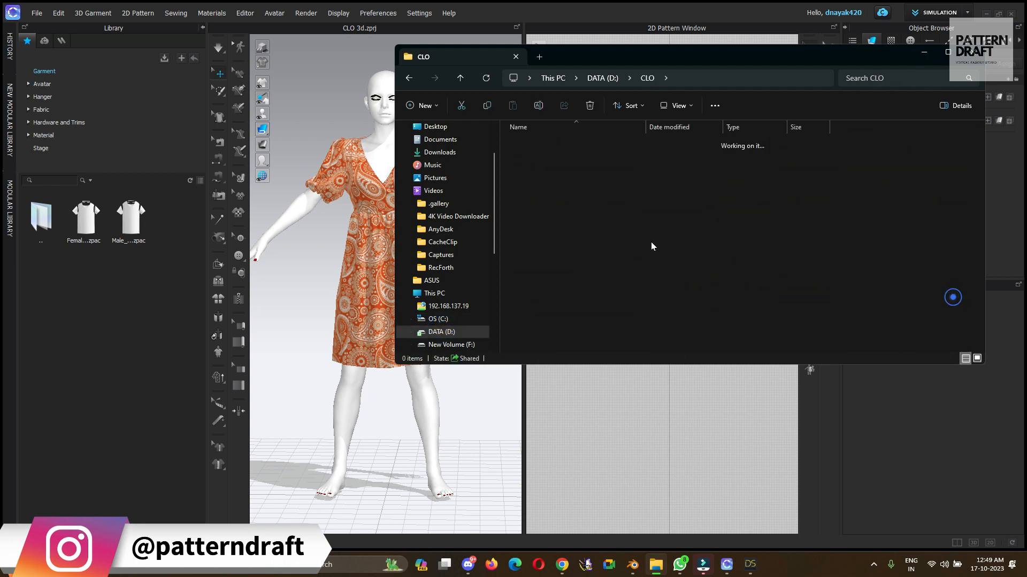
{"action": "double_click", "coordinate": [547, 145]}
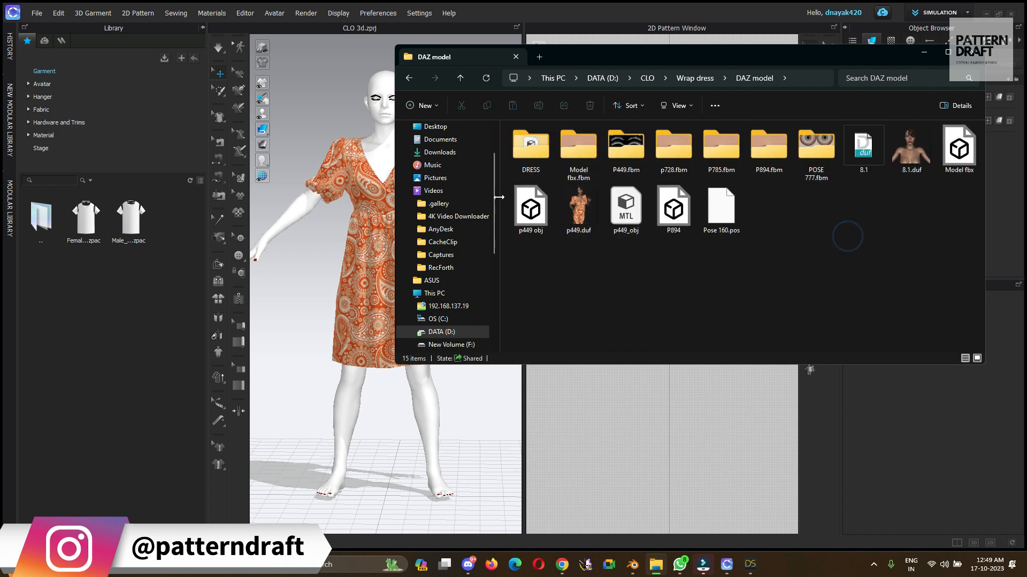
{"action": "left_click_drag", "start_coordinate": [721, 210], "coordinate": [382, 417]}
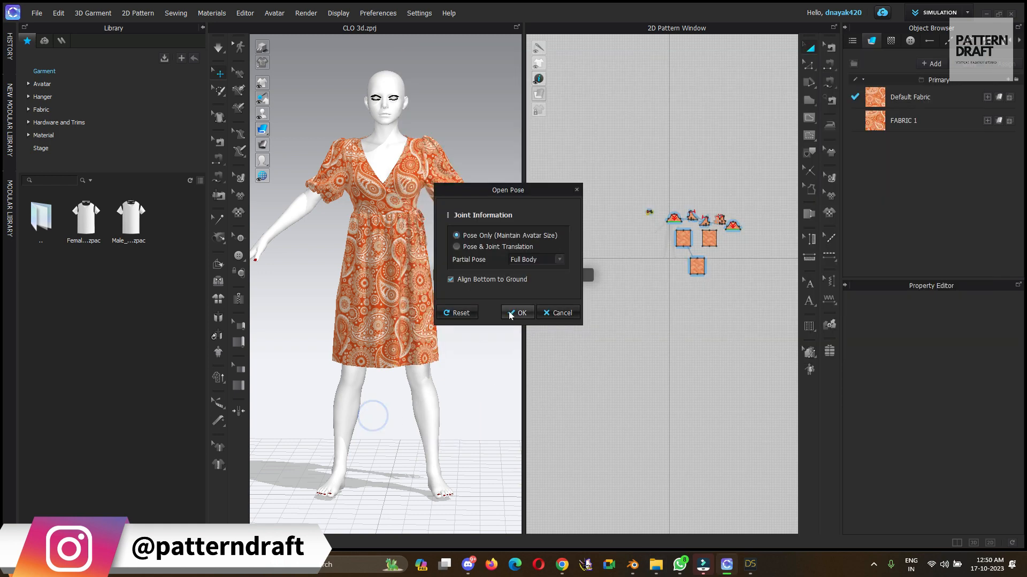
{"action": "left_click", "coordinate": [514, 315]}
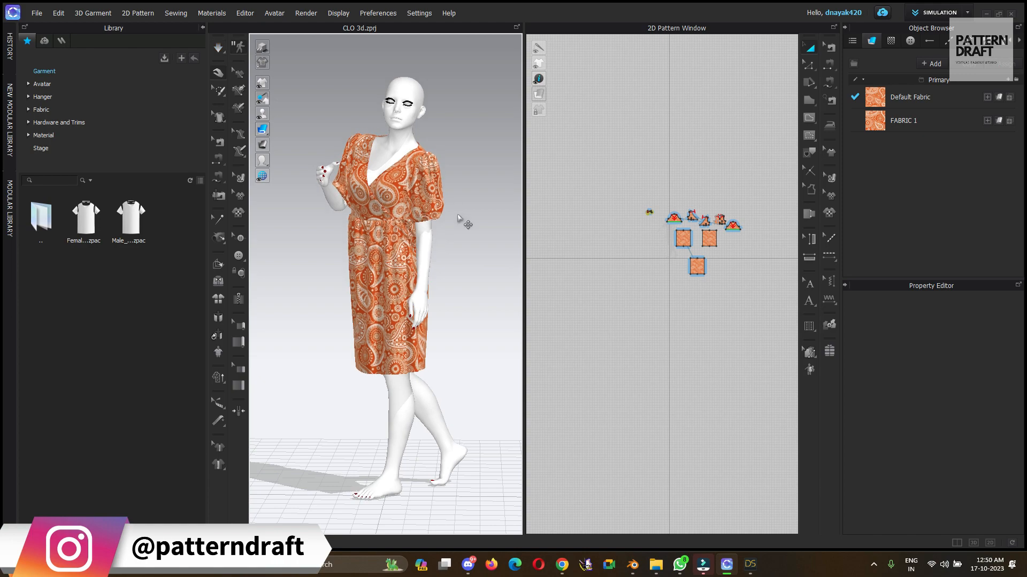
Step: Examine the dress on the posed avatar from several angles, including close-ups of the waist and sleeve
{"action": "right_click_drag", "start_coordinate": [500, 230], "coordinate": [574, 234]}
{"action": "right_click_drag", "start_coordinate": [412, 252], "coordinate": [449, 284]}
{"action": "scroll", "coordinate": [431, 308], "scroll_direction": "up", "scroll_amount": 4}
{"action": "middle_click_drag", "start_coordinate": [431, 308], "coordinate": [431, 342]}
{"action": "right_click_drag", "start_coordinate": [431, 342], "coordinate": [361, 302]}
{"action": "scroll", "coordinate": [361, 302], "scroll_direction": "up", "scroll_amount": 3}
{"action": "middle_click_drag", "start_coordinate": [406, 256], "coordinate": [437, 306]}
{"action": "right_click_drag", "start_coordinate": [481, 291], "coordinate": [329, 249]}
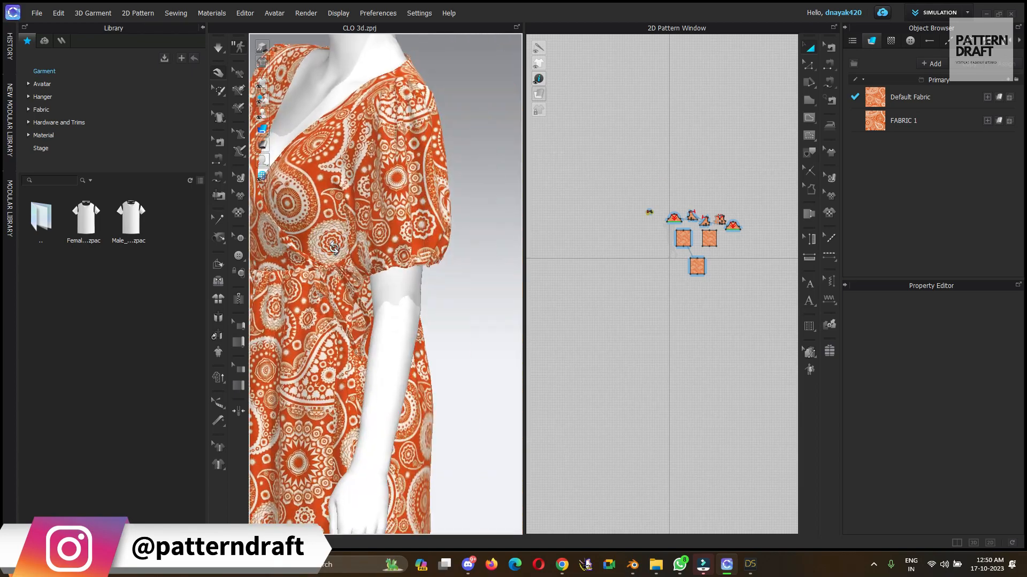
{"action": "middle_click_drag", "start_coordinate": [329, 250], "coordinate": [364, 271]}
Step: Select all the dress's pattern pieces, check their simulation properties such as additional collision thickness, and clear the selection
{"action": "left_click_drag", "start_coordinate": [597, 185], "coordinate": [776, 331]}
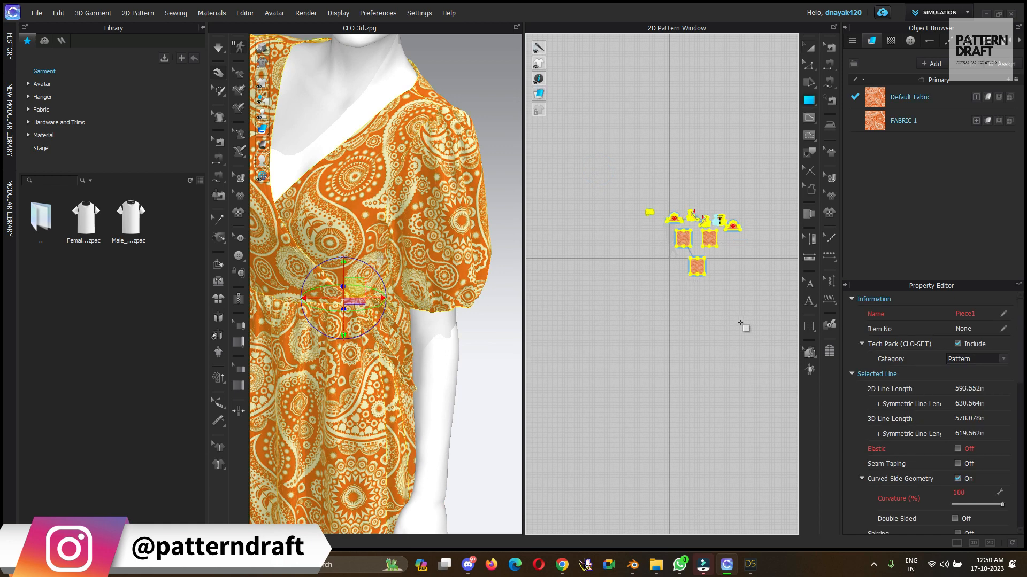
{"action": "scroll", "coordinate": [936, 385], "scroll_direction": "down", "scroll_amount": 5}
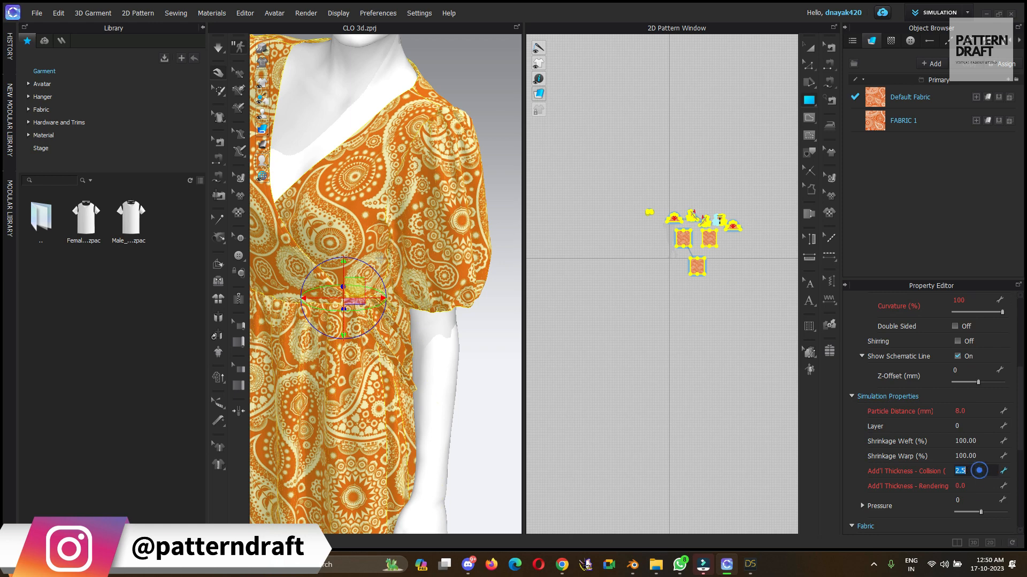
{"action": "left_click", "coordinate": [631, 353]}
{"action": "left_click", "coordinate": [540, 348]}
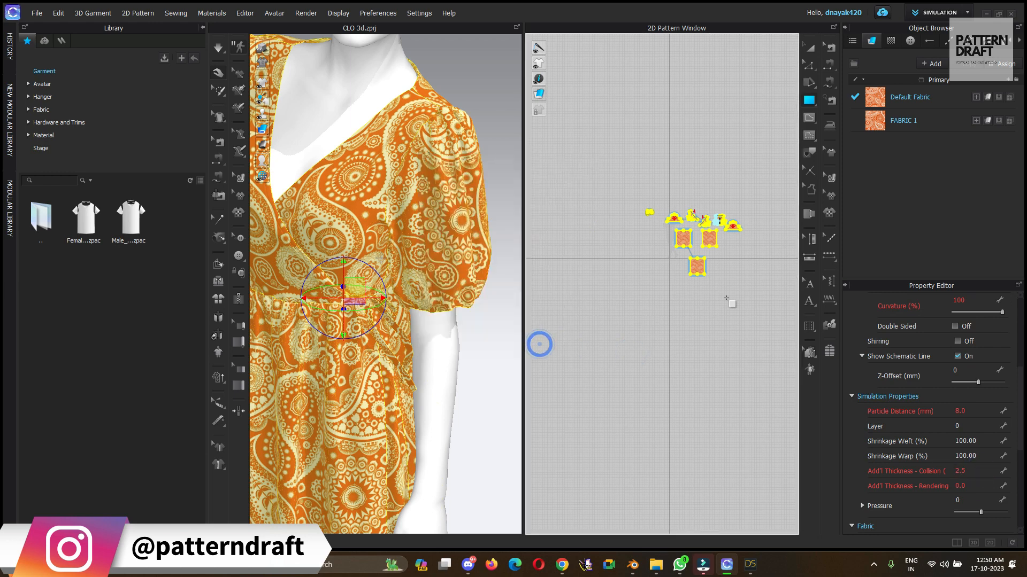
{"action": "left_click", "coordinate": [807, 52]}
{"action": "left_click", "coordinate": [659, 184]}
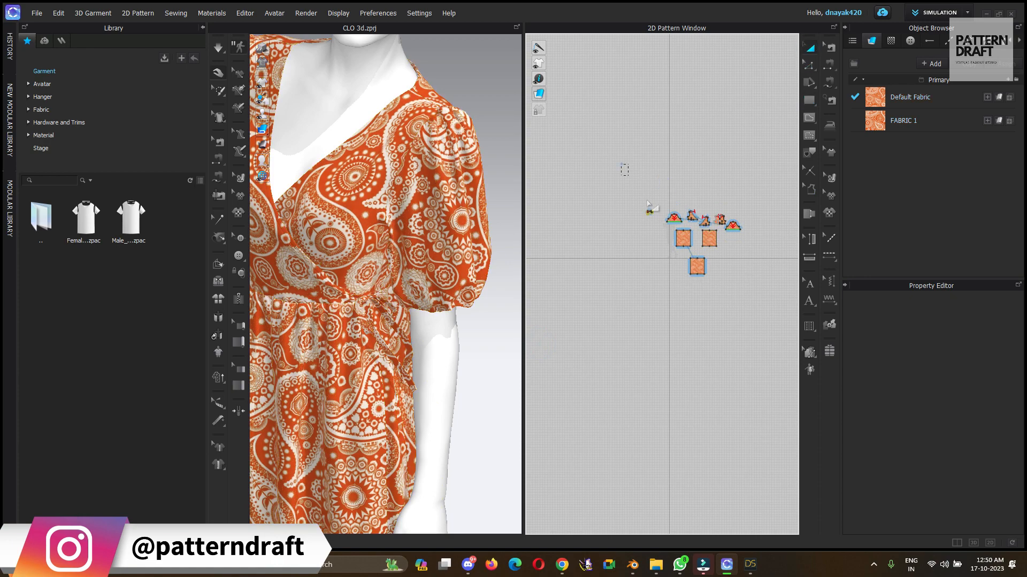
{"action": "key", "text": "ctrl+a"}
{"action": "left_click", "coordinate": [654, 434]}
Step: Simulate the dress until it settles on the posed avatar, checking it from the front and side, and stop the simulation
{"action": "right_click_drag", "start_coordinate": [352, 300], "coordinate": [312, 320]}
{"action": "scroll", "coordinate": [312, 319], "scroll_direction": "down", "scroll_amount": 3}
{"action": "middle_click_drag", "start_coordinate": [312, 320], "coordinate": [312, 291]}
{"action": "right_click_drag", "start_coordinate": [312, 291], "coordinate": [329, 295]}
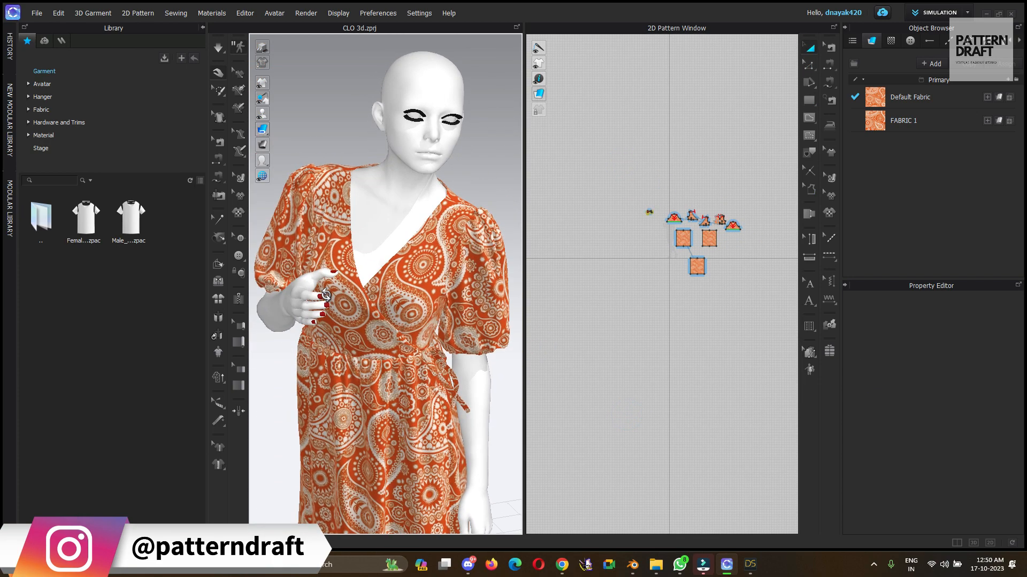
{"action": "key", "text": "space"}
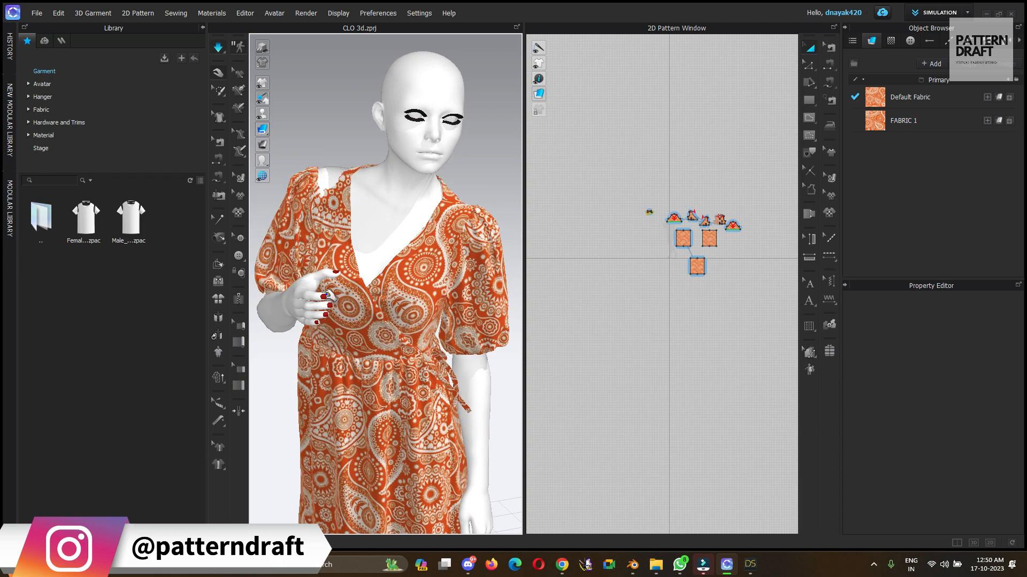
{"action": "right_click_drag", "start_coordinate": [401, 317], "coordinate": [307, 292]}
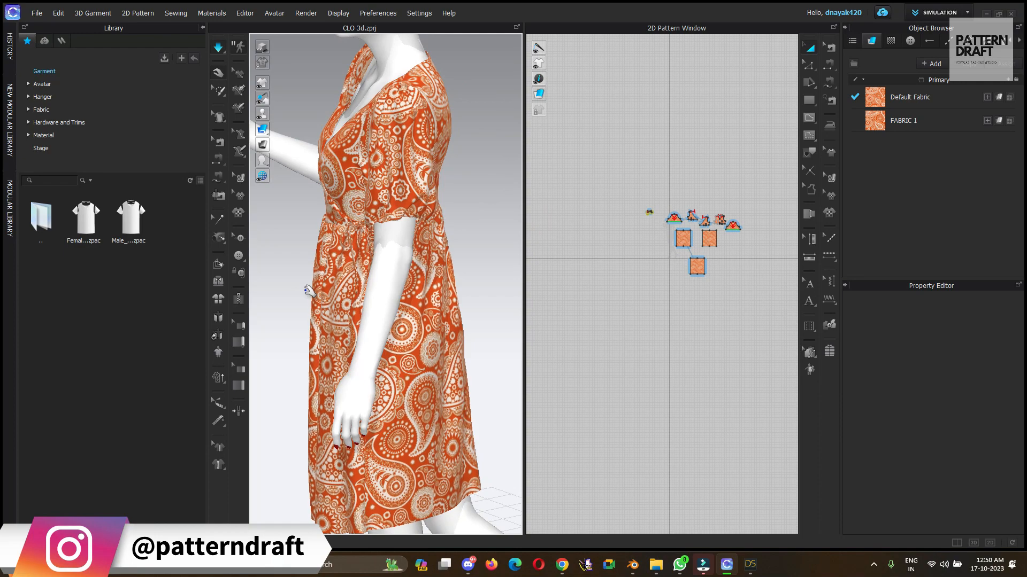
{"action": "right_click_drag", "start_coordinate": [309, 290], "coordinate": [454, 285]}
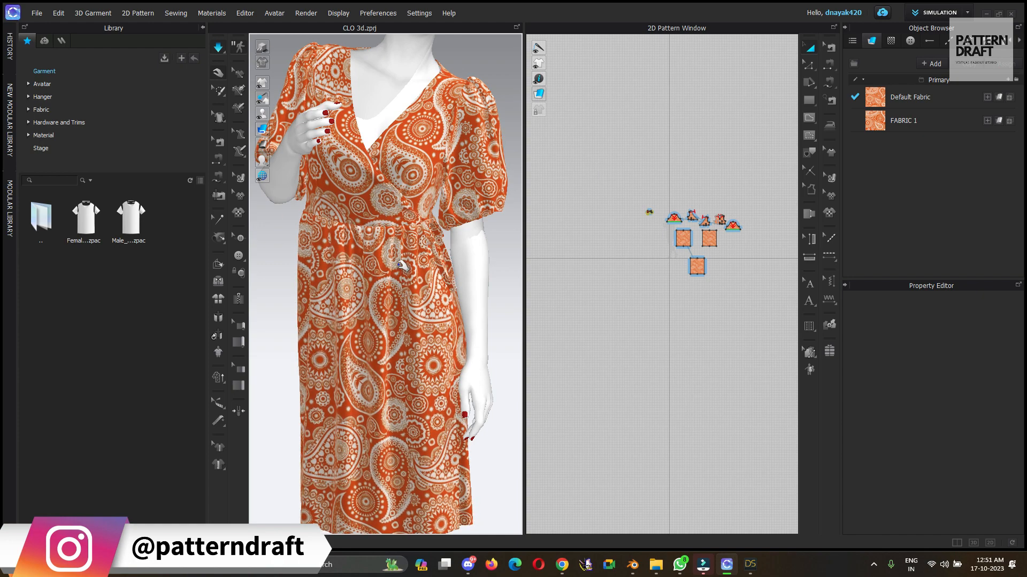
{"action": "key", "text": "space"}
{"action": "right_click_drag", "start_coordinate": [400, 264], "coordinate": [318, 270]}
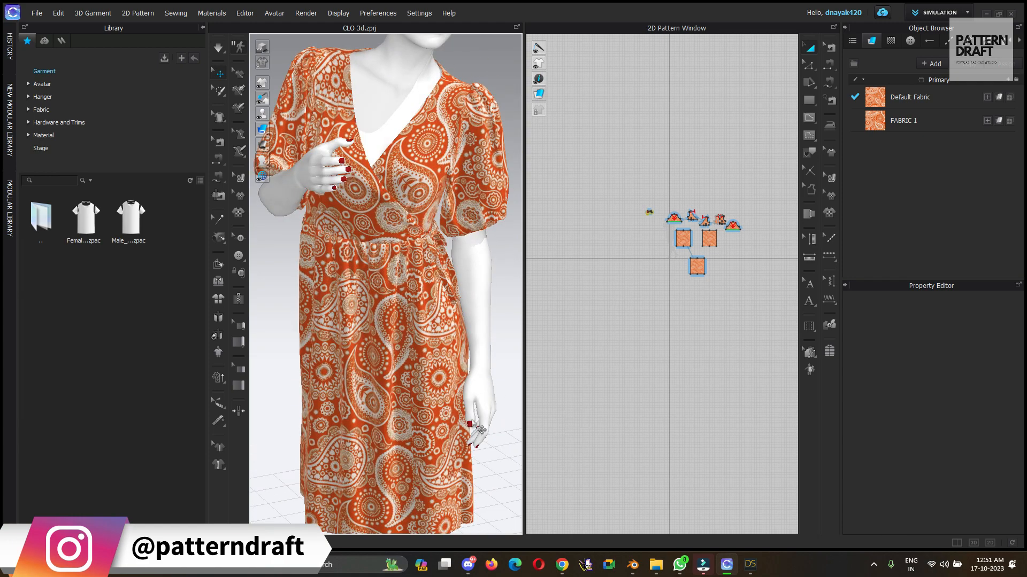
Step: Switch to DAZ Studio, add 2022-04 Hair Genesis 8 Female to the figure and clear the selection
{"action": "left_click", "coordinate": [752, 570]}
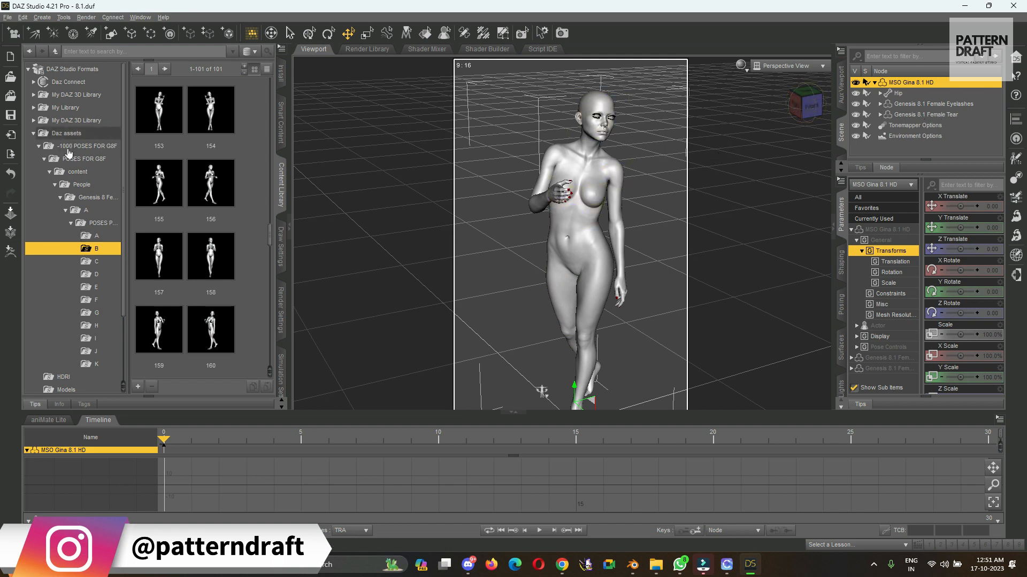
{"action": "left_click", "coordinate": [279, 116]}
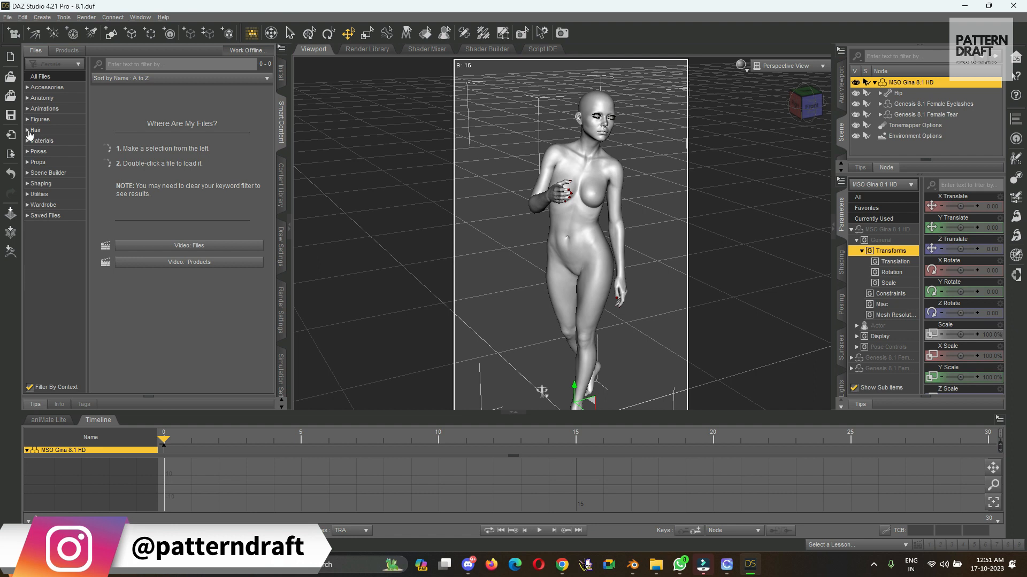
{"action": "left_click", "coordinate": [33, 131]}
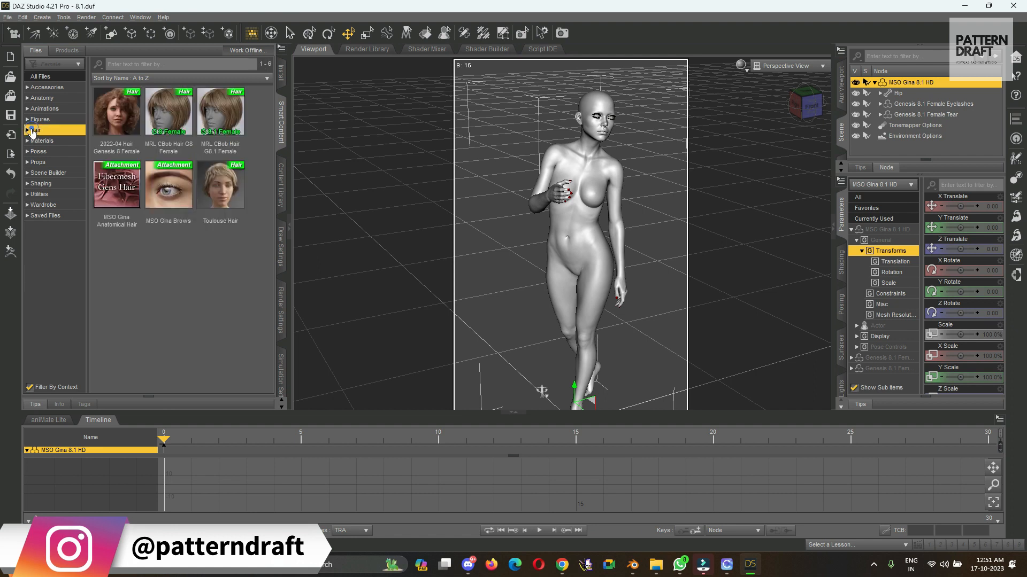
{"action": "double_click", "coordinate": [111, 118]}
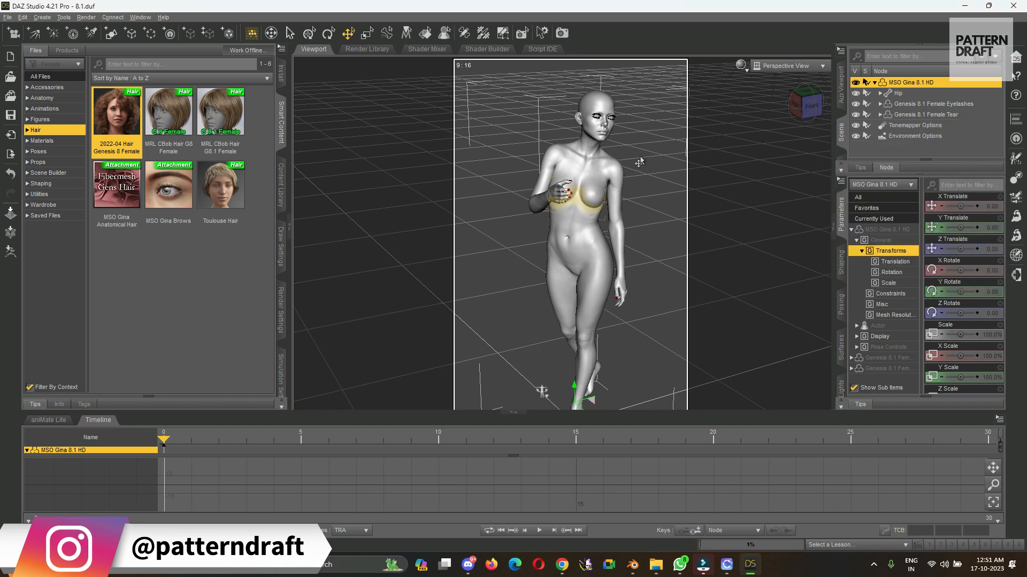
{"action": "left_click_drag", "start_coordinate": [809, 114], "coordinate": [719, 113]}
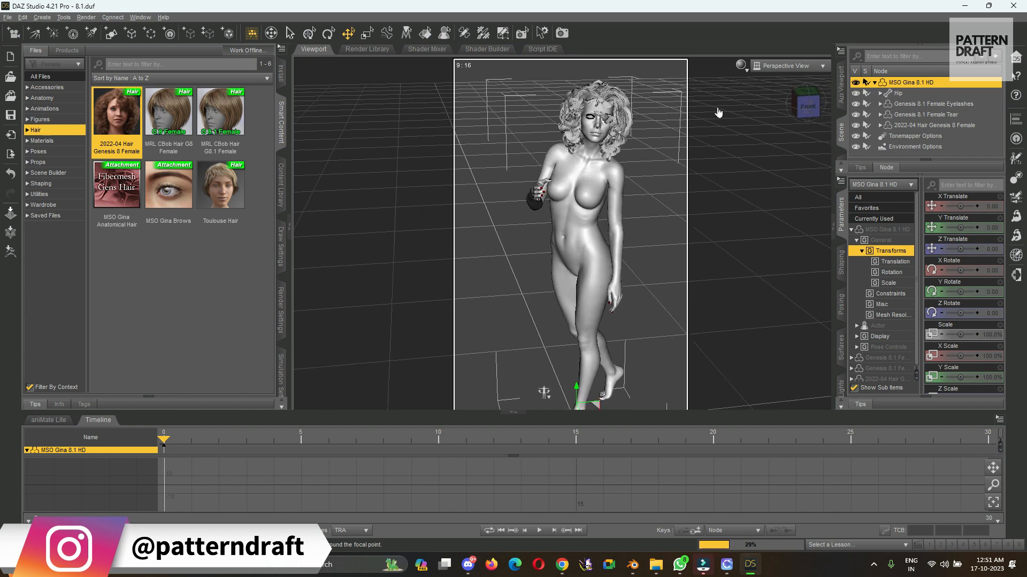
{"action": "left_click", "coordinate": [827, 119]}
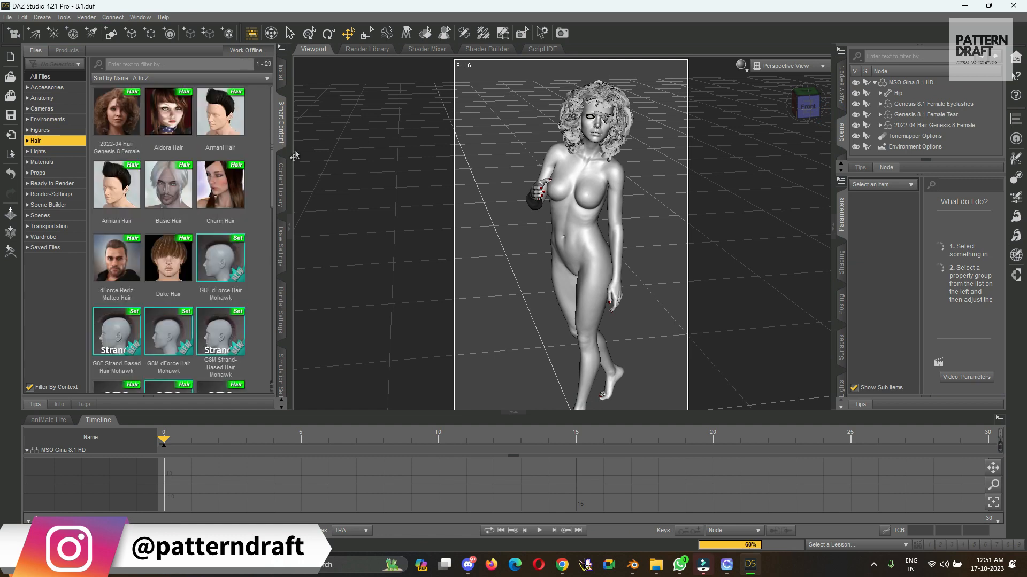
Step: Widen the viewport and set its draw style to NVIDIA Iray to preview the figure's head and hair
{"action": "left_click_drag", "start_coordinate": [289, 153], "coordinate": [205, 148]}
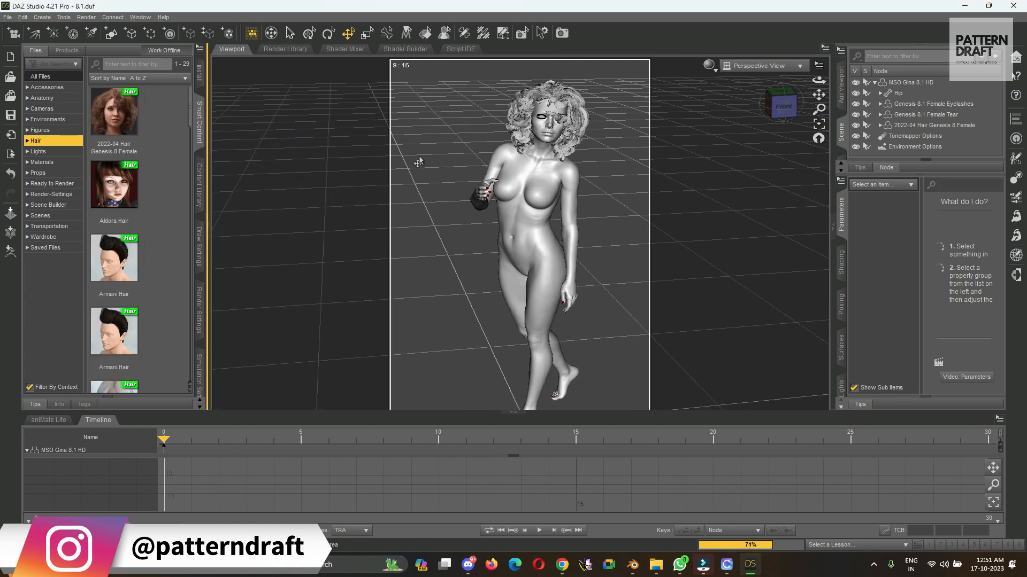
{"action": "mouse_move", "coordinate": [819, 94]}
{"action": "left_click_drag", "start_coordinate": [819, 93], "coordinate": [530, 301]}
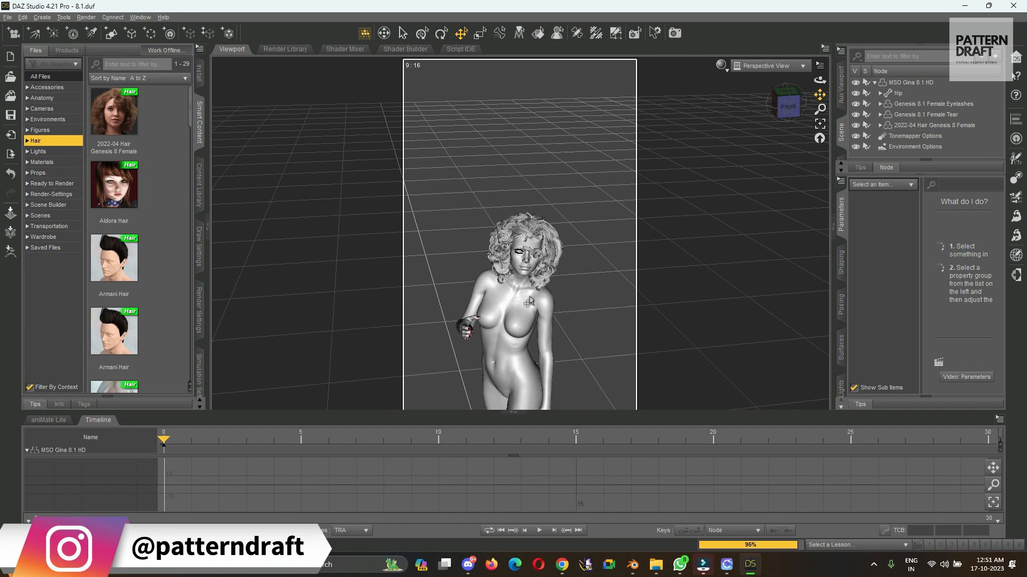
{"action": "scroll", "coordinate": [529, 301], "scroll_direction": "up", "scroll_amount": 10}
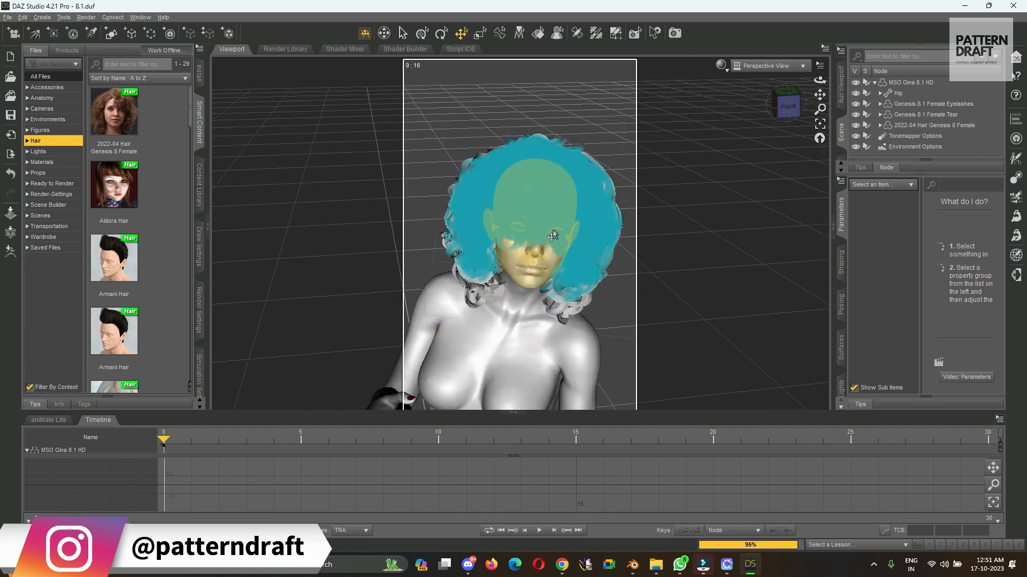
{"action": "scroll", "coordinate": [713, 174], "scroll_direction": "up", "scroll_amount": 6}
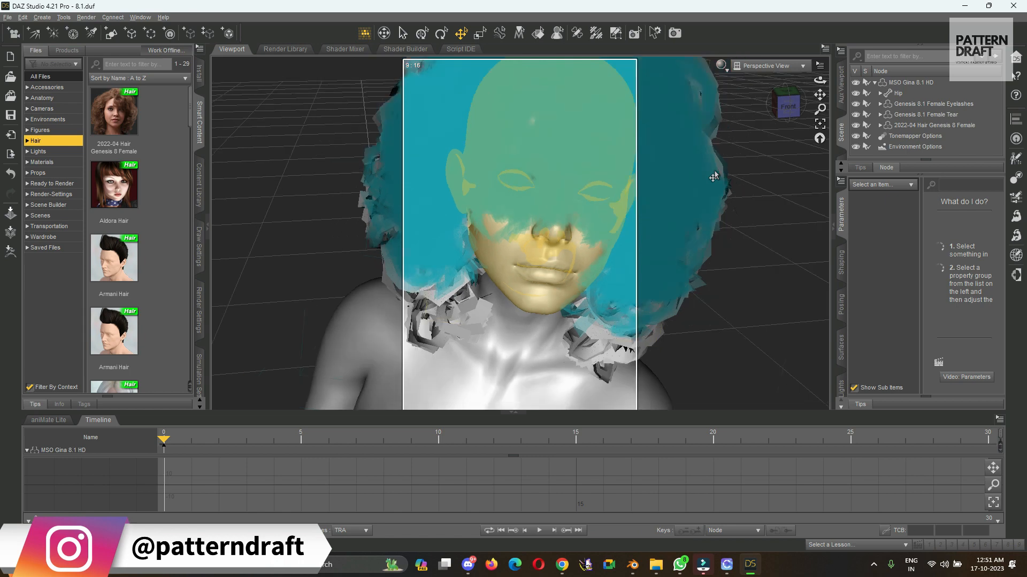
{"action": "scroll", "coordinate": [714, 170], "scroll_direction": "down", "scroll_amount": 5}
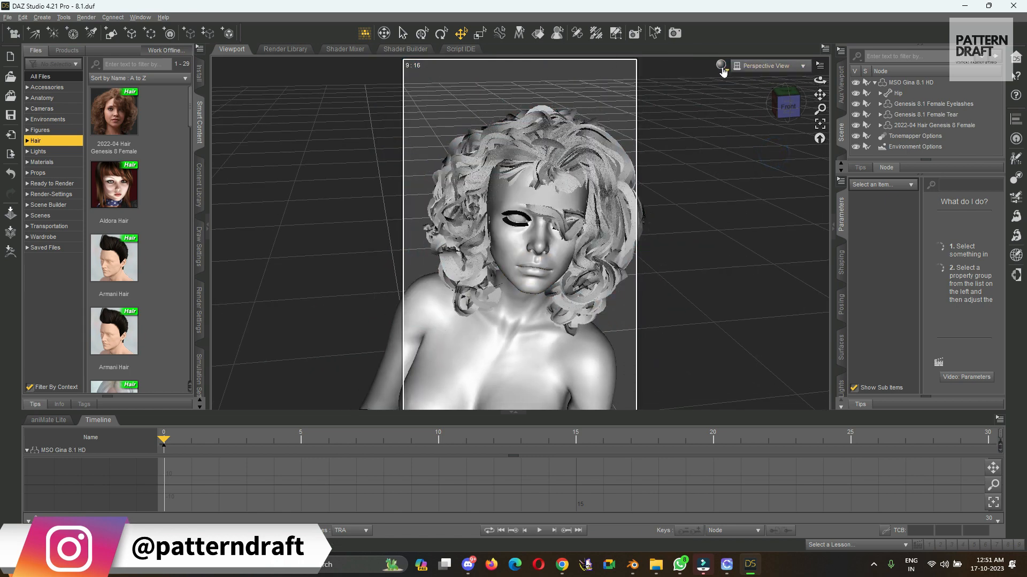
{"action": "left_click", "coordinate": [721, 66]}
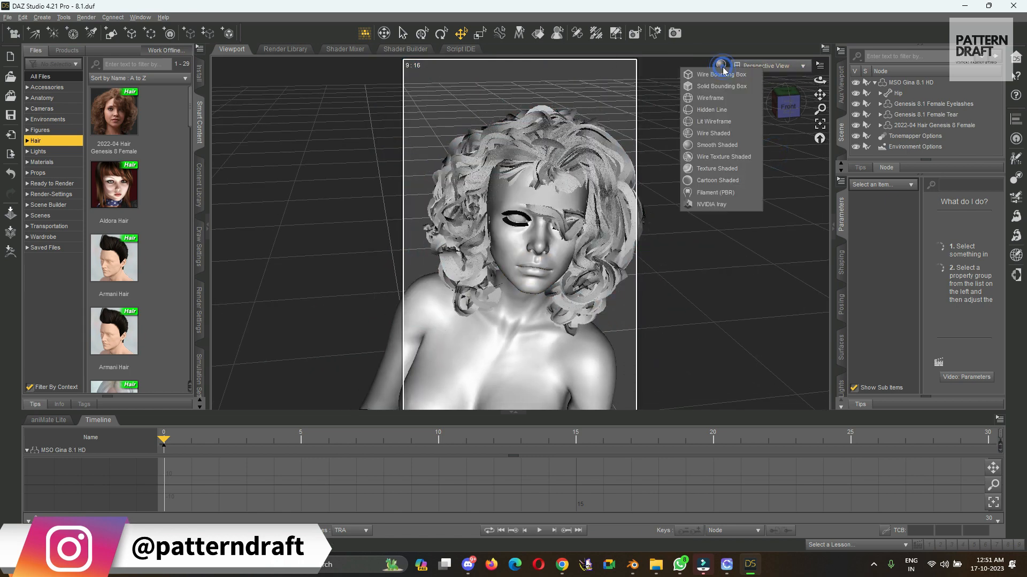
{"action": "left_click", "coordinate": [718, 203]}
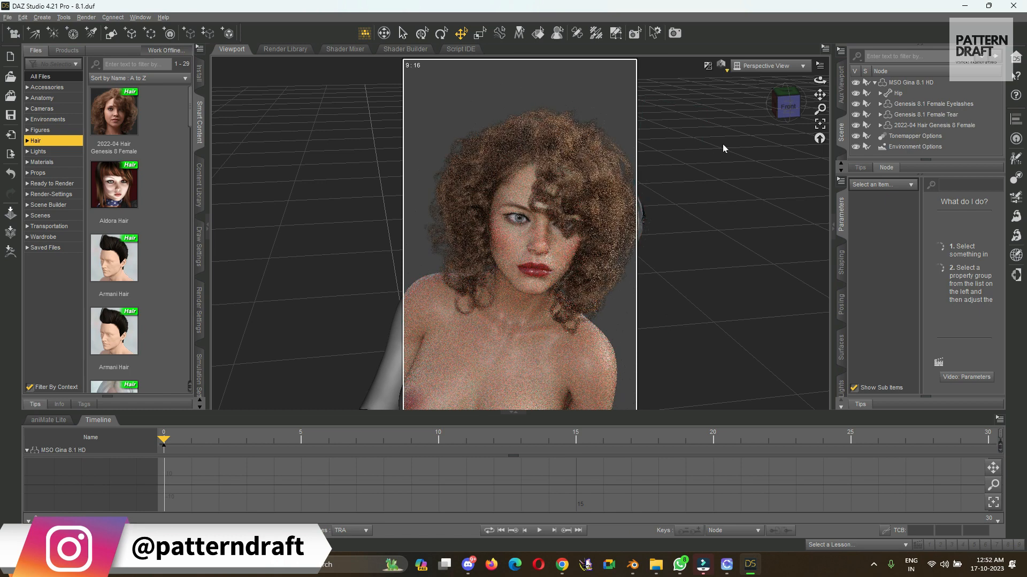
Step: Switch the viewport from Iray to a smooth shaded display, select the MSO Gina 8.1 HD figure and frame it fully from the front
{"action": "key", "text": "ctrl+7"}
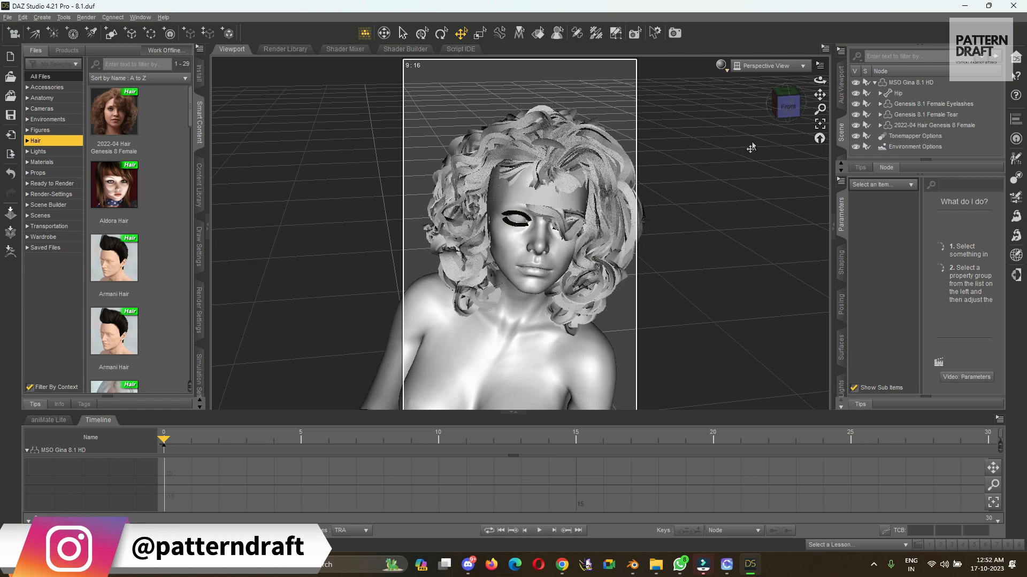
{"action": "left_click", "coordinate": [899, 82]}
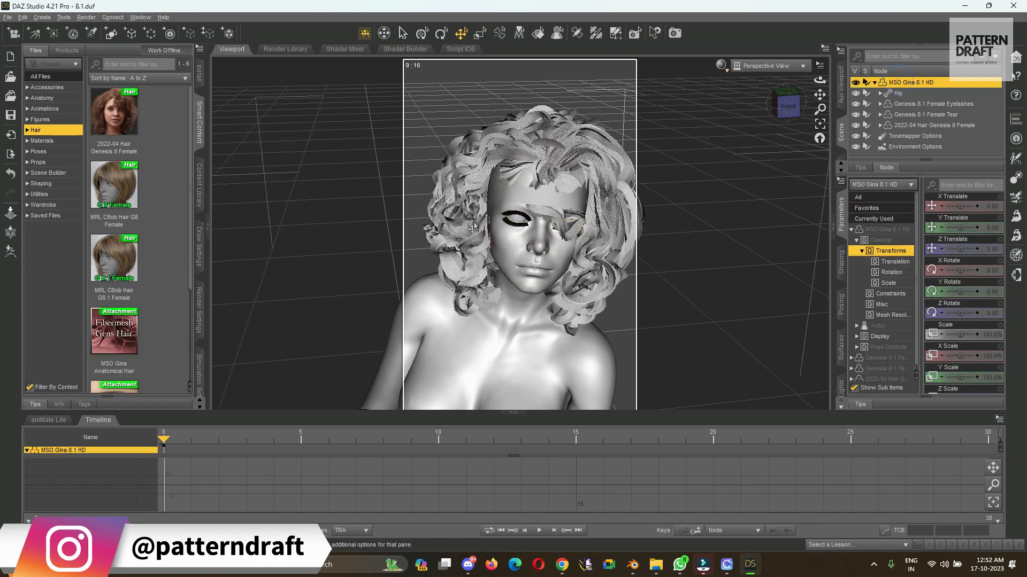
{"action": "left_click", "coordinate": [819, 138]}
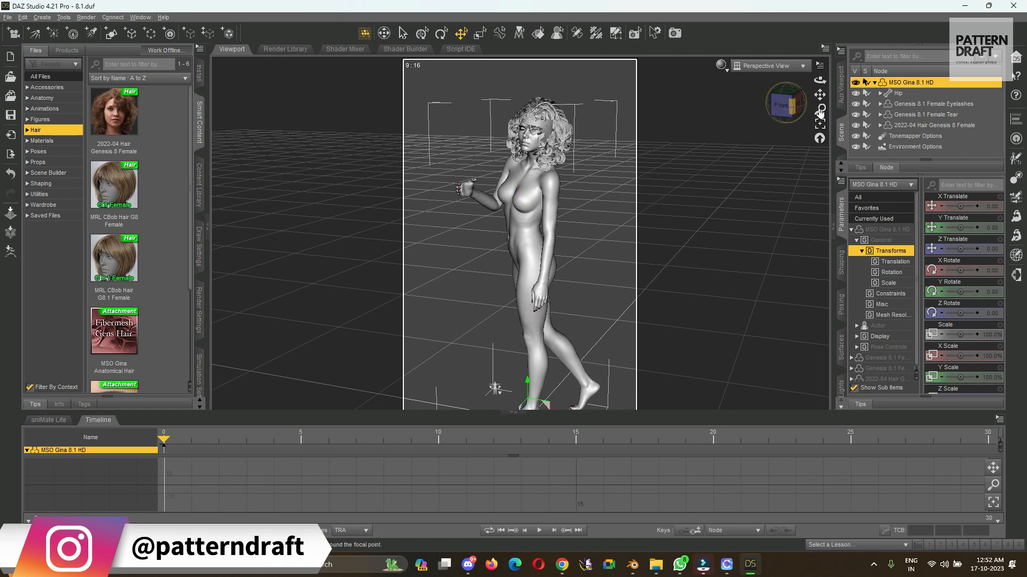
{"action": "left_click_drag", "start_coordinate": [782, 110], "coordinate": [789, 109]}
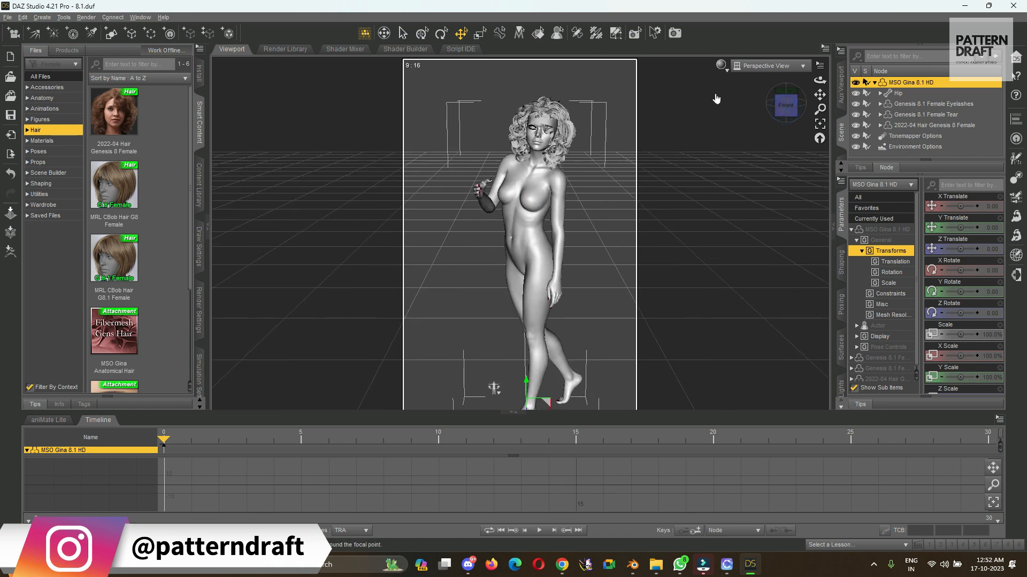
Step: Send the figure through Daz To Blender as a Skeletal Mesh, adding Include Face Groups as Polygon Groups to the FBX export options
{"action": "left_click", "coordinate": [7, 19]}
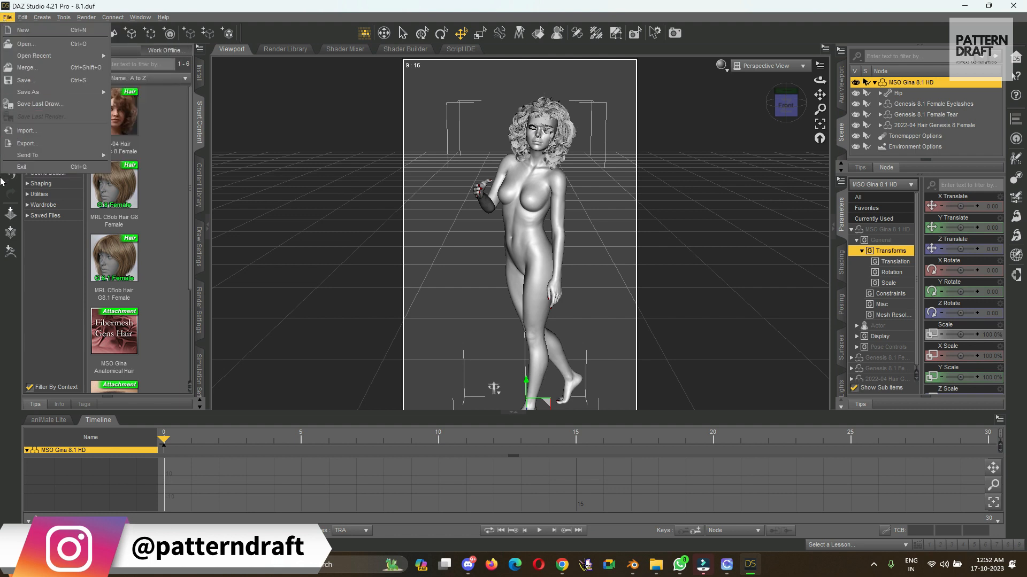
{"action": "mouse_move", "coordinate": [81, 156]}
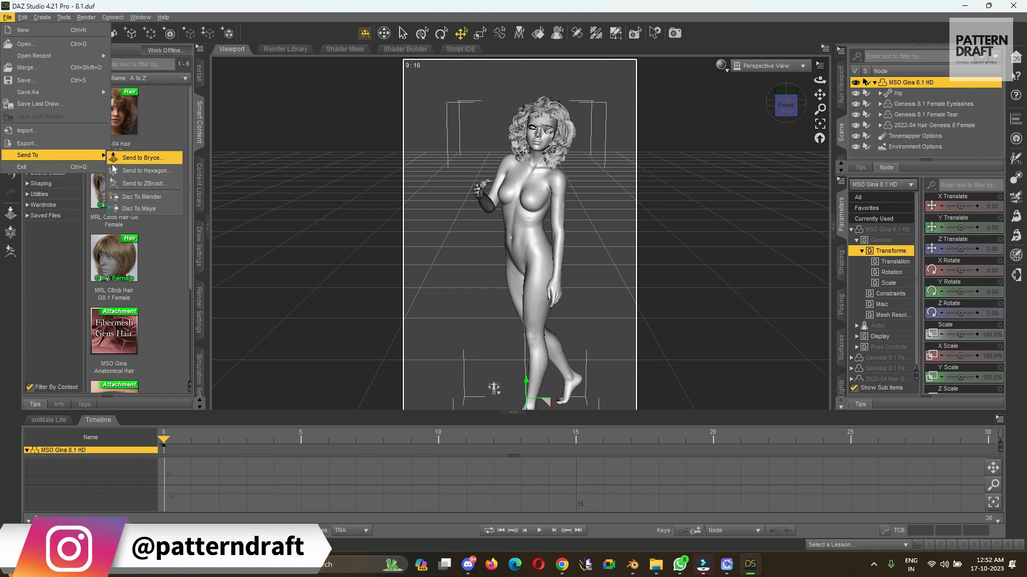
{"action": "left_click", "coordinate": [133, 197]}
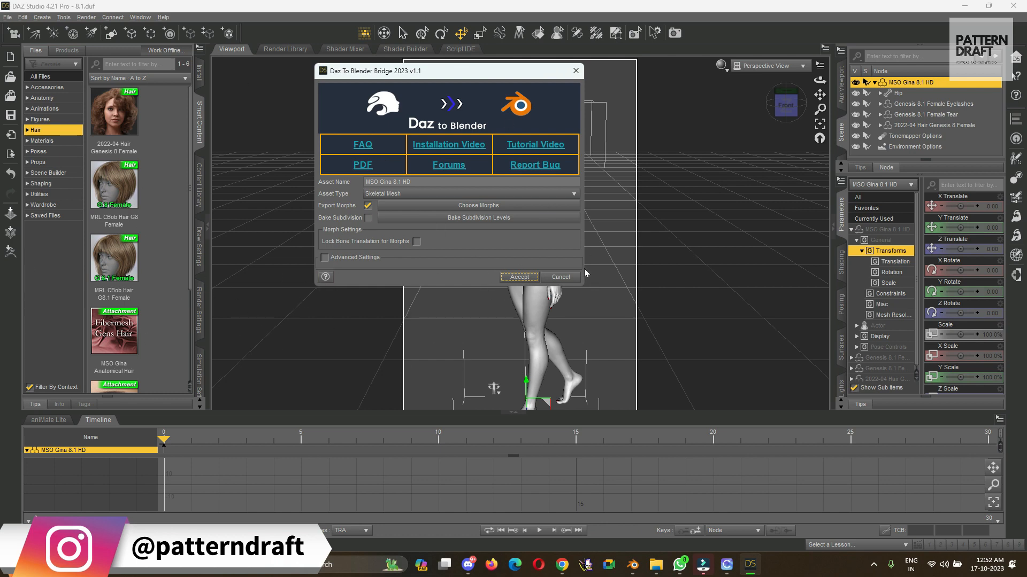
{"action": "left_click", "coordinate": [519, 277]}
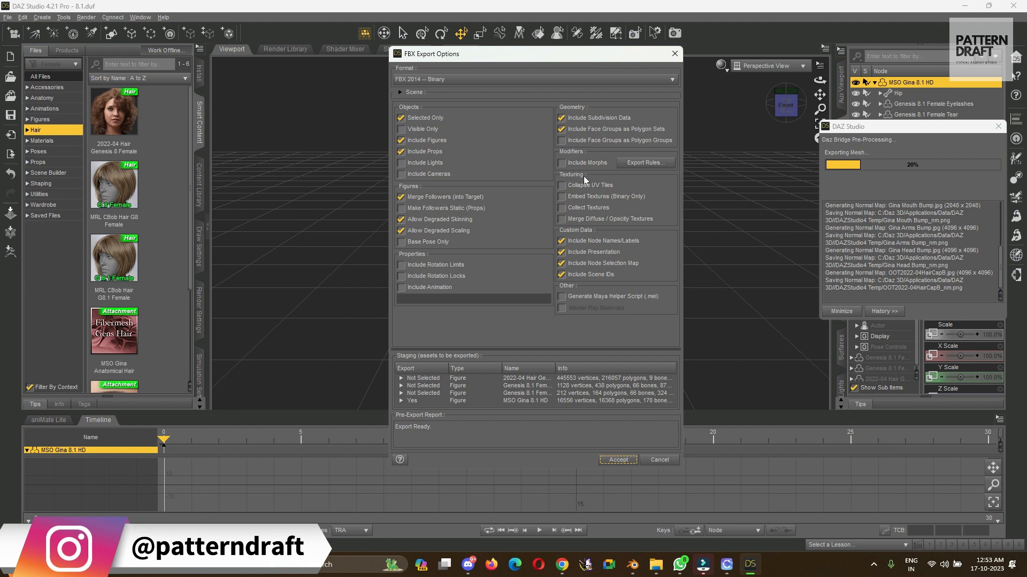
{"action": "left_click", "coordinate": [562, 141]}
{"action": "left_click", "coordinate": [593, 254]}
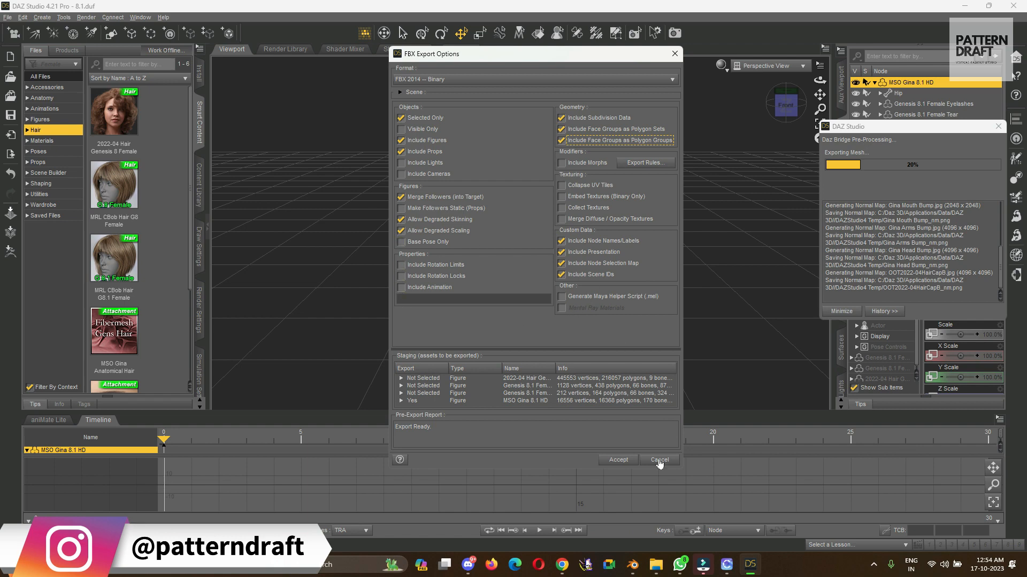
{"action": "left_click", "coordinate": [618, 460]}
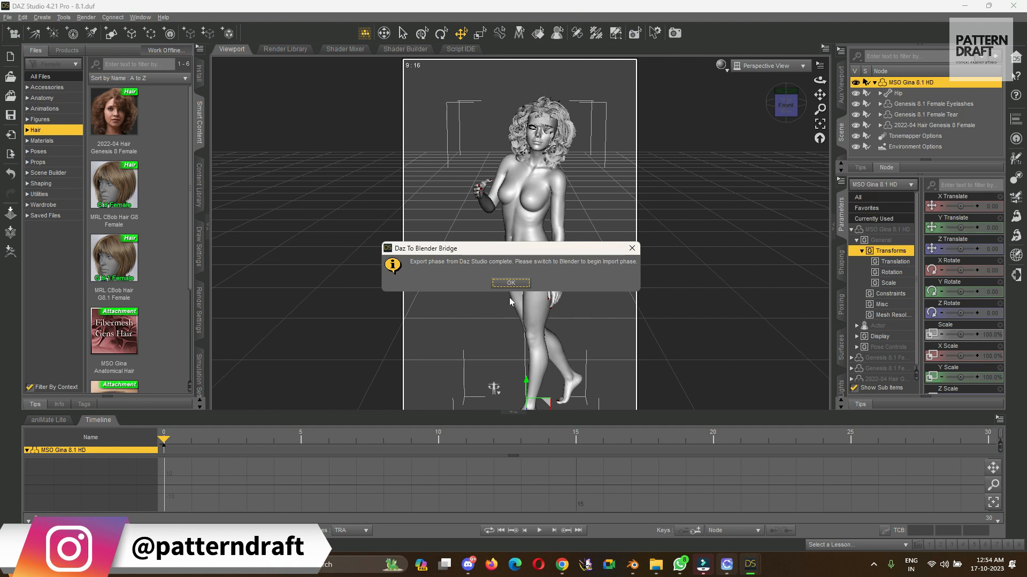
{"action": "left_click", "coordinate": [511, 282]}
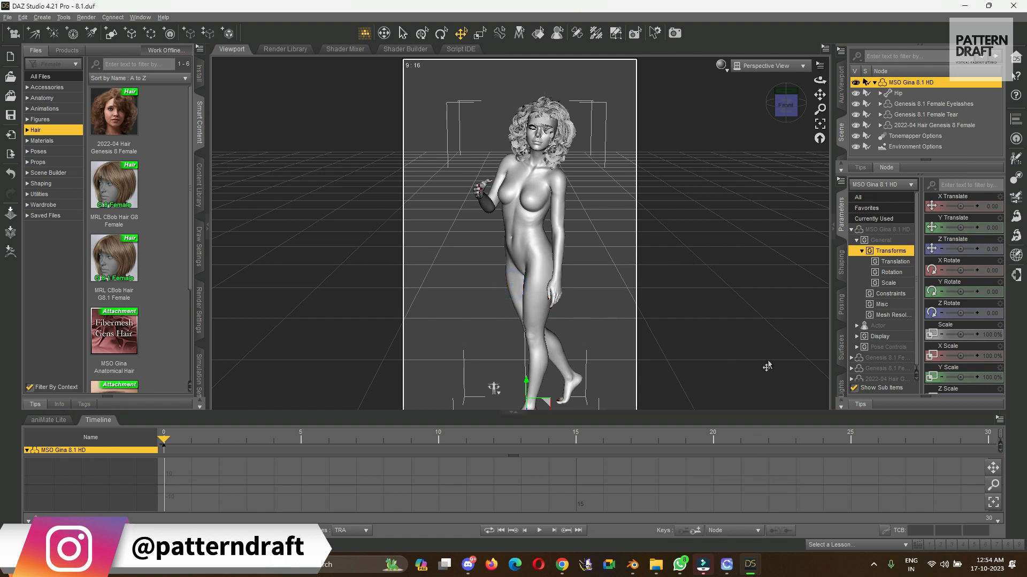
Step: Switch to Blender and delete the default camera, cube and light
{"action": "left_click", "coordinate": [632, 569]}
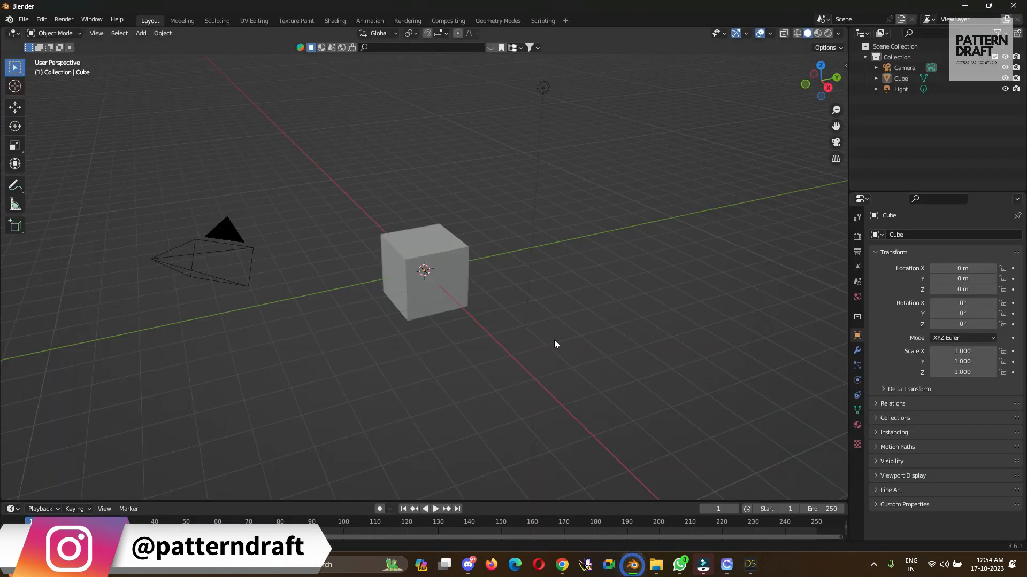
{"action": "key", "text": "a"}
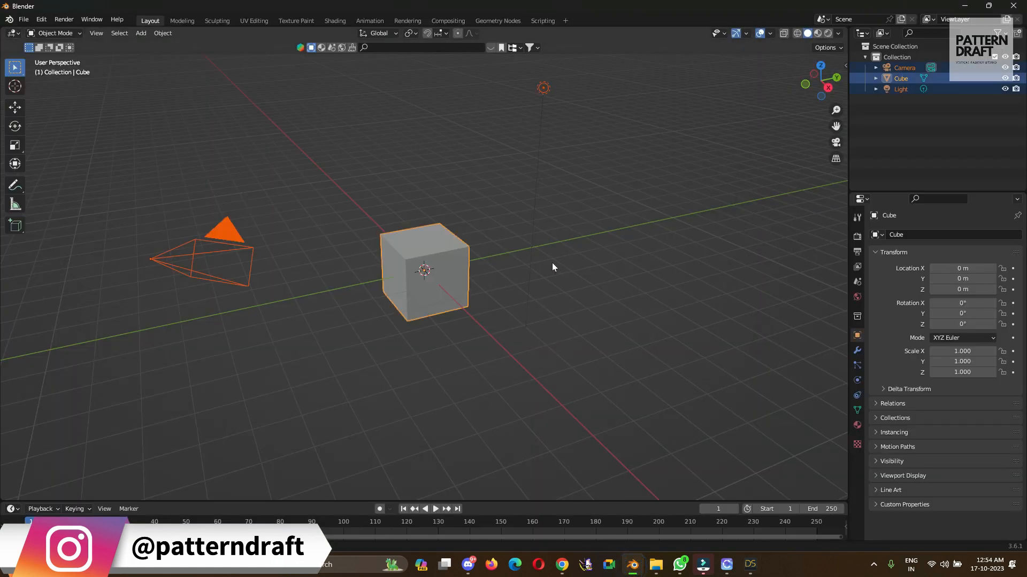
{"action": "key", "text": "x"}
{"action": "left_click", "coordinate": [497, 261]}
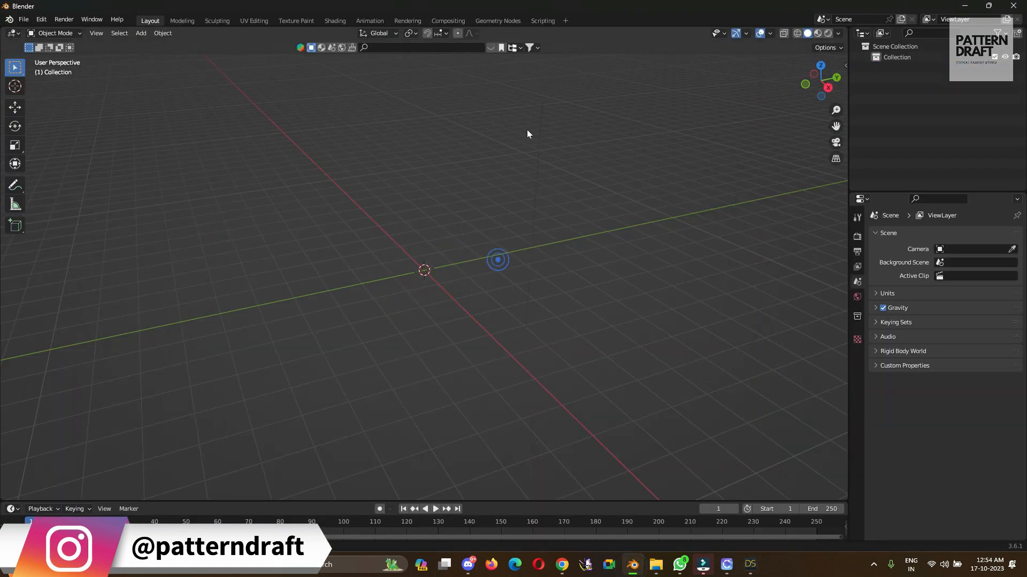
Step: Import the exported character as a new Genesis figure with the Daz To Blender add-on
{"action": "left_click", "coordinate": [849, 67]}
{"action": "left_click", "coordinate": [845, 66]}
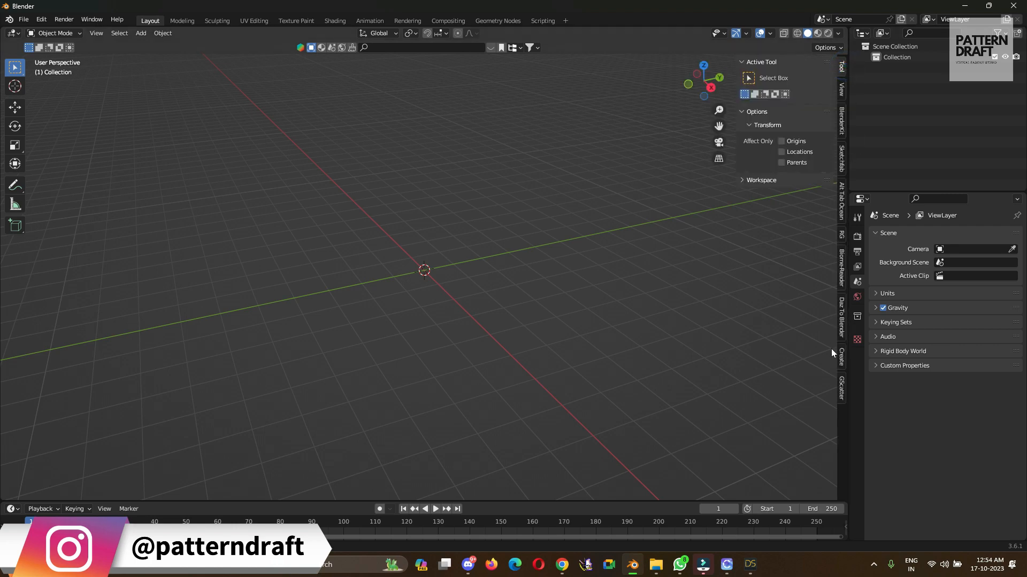
{"action": "left_click", "coordinate": [843, 322]}
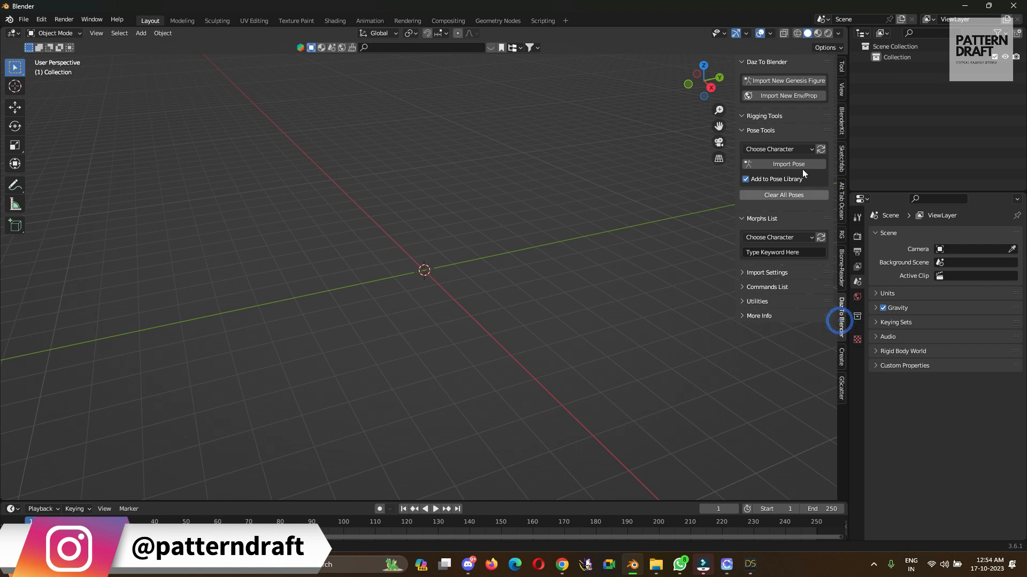
{"action": "left_click", "coordinate": [787, 80]}
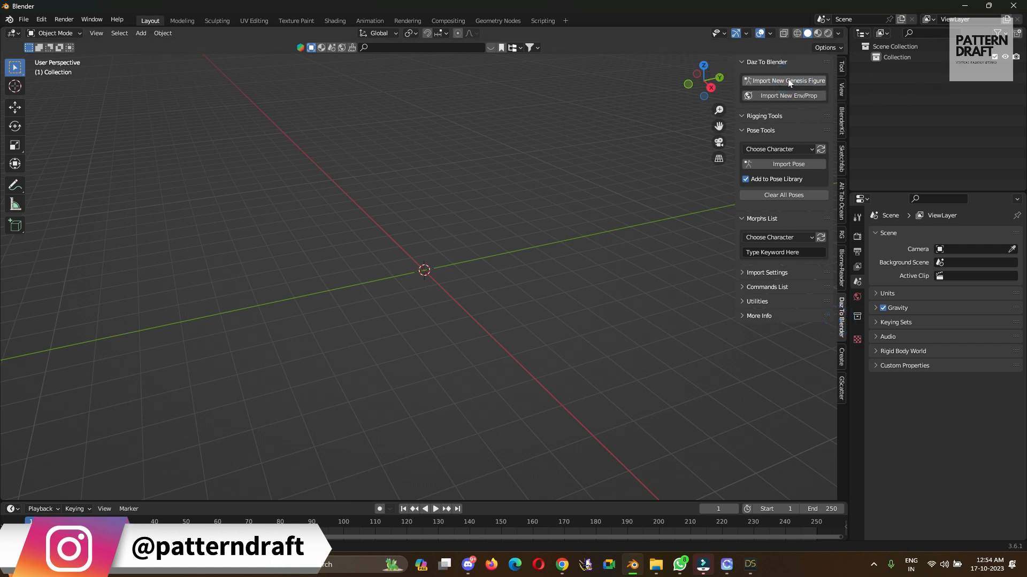
{"action": "left_click", "coordinate": [741, 86]}
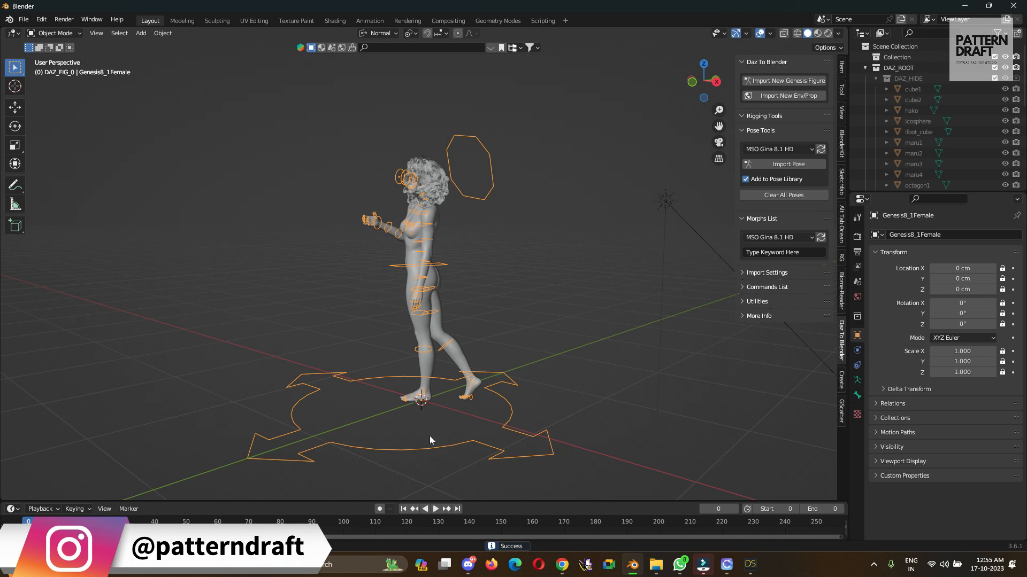
Step: Hide the viewport overlays and examine the imported figure's body, hair and pose from several angles
{"action": "middle_click_drag", "start_coordinate": [429, 435], "coordinate": [465, 170]}
{"action": "scroll", "coordinate": [465, 170], "scroll_direction": "up", "scroll_amount": 4}
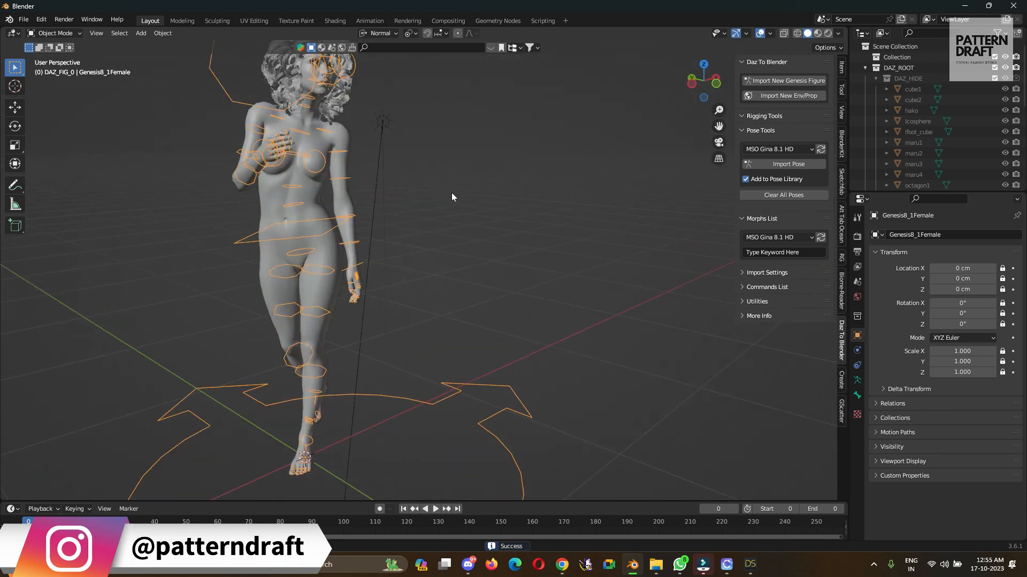
{"action": "middle_click_drag", "start_coordinate": [530, 206], "coordinate": [601, 316], "text": "shift"}
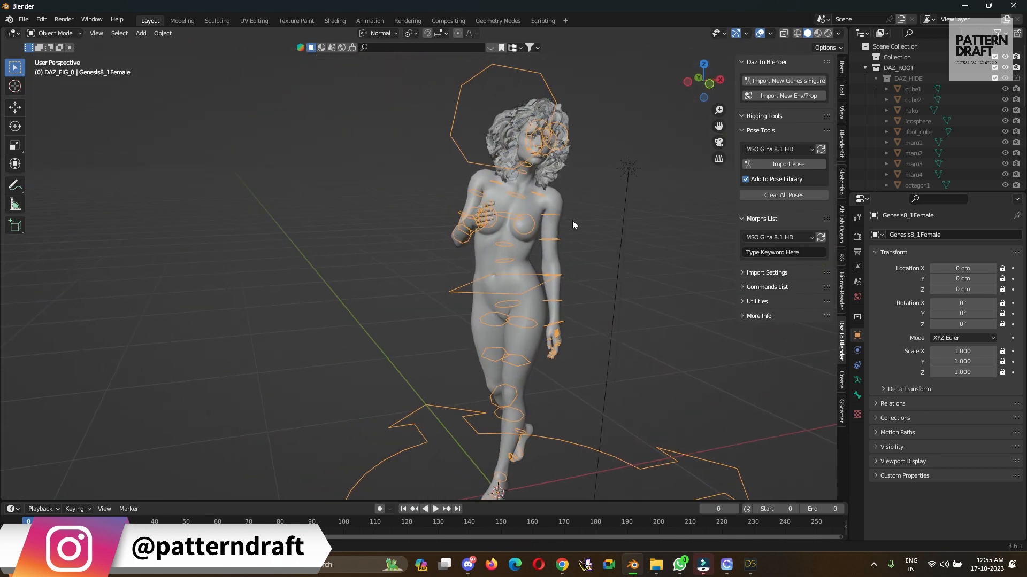
{"action": "scroll", "coordinate": [573, 219], "scroll_direction": "up", "scroll_amount": 4}
{"action": "middle_click_drag", "start_coordinate": [663, 217], "coordinate": [485, 301], "text": "shift"}
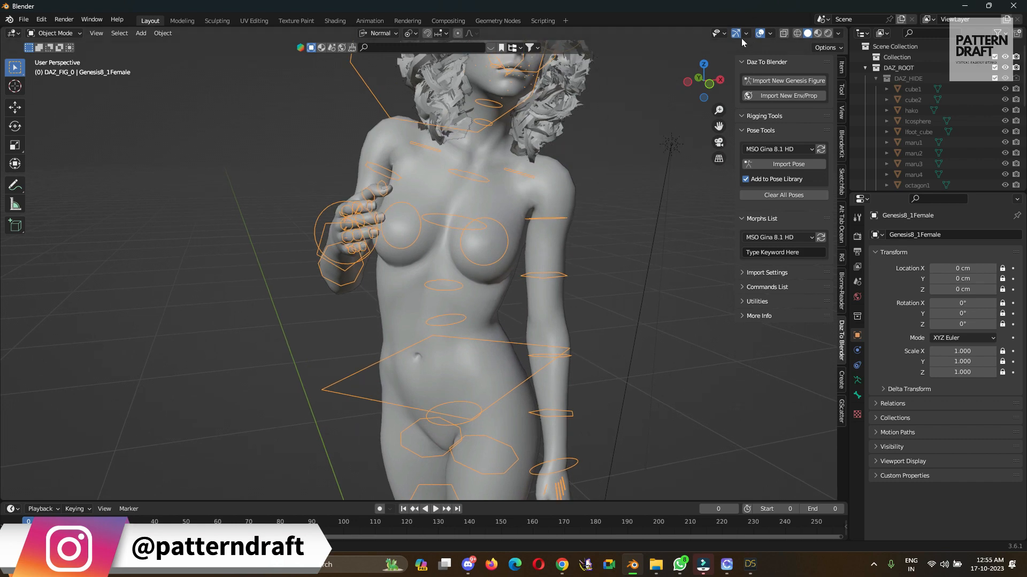
{"action": "left_click", "coordinate": [760, 33]}
{"action": "scroll", "coordinate": [571, 201], "scroll_direction": "down", "scroll_amount": 2}
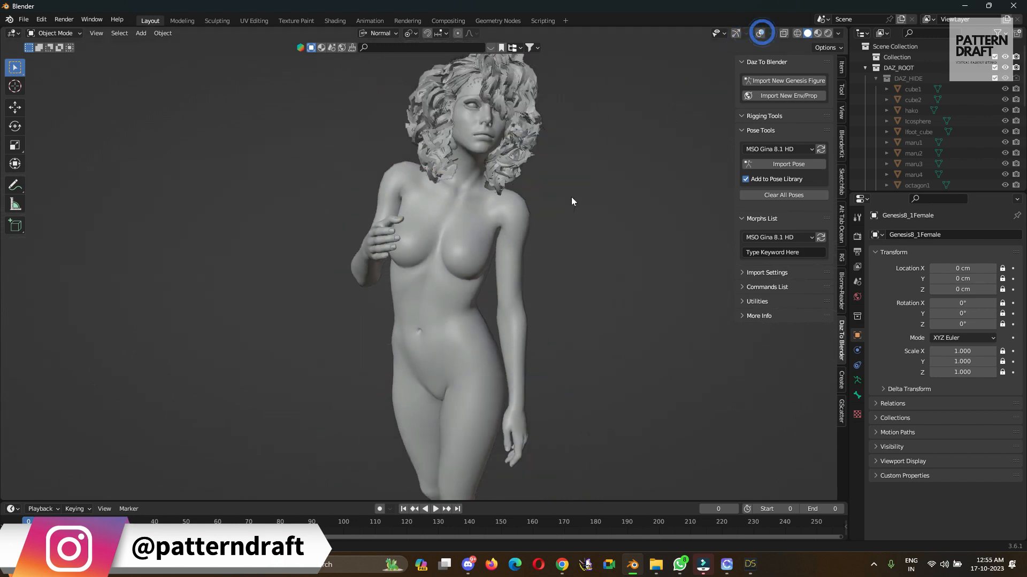
{"action": "middle_click_drag", "start_coordinate": [571, 201], "coordinate": [510, 300]}
{"action": "scroll", "coordinate": [557, 346], "scroll_direction": "down", "scroll_amount": 2}
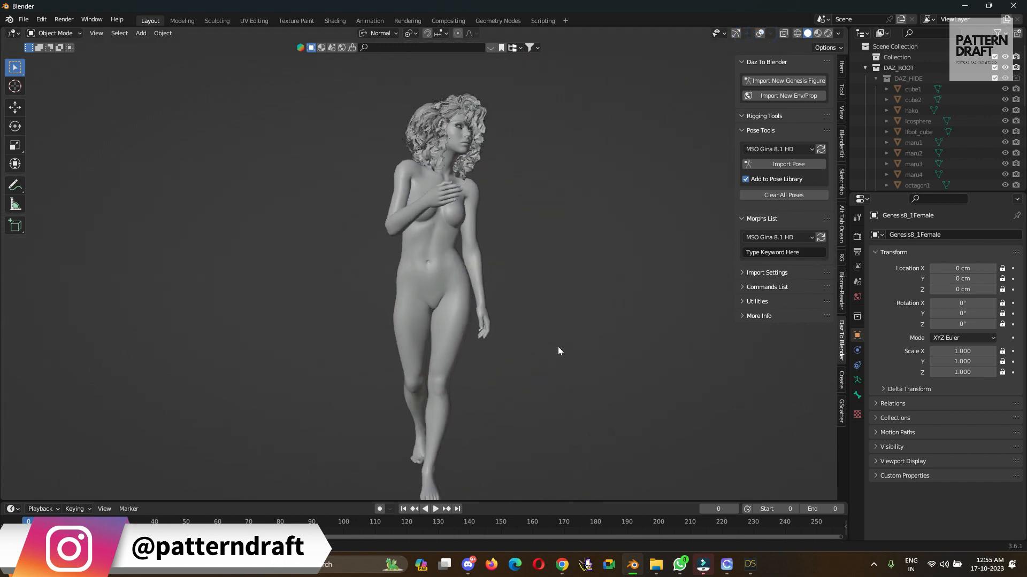
{"action": "middle_click_drag", "start_coordinate": [557, 351], "coordinate": [541, 381]}
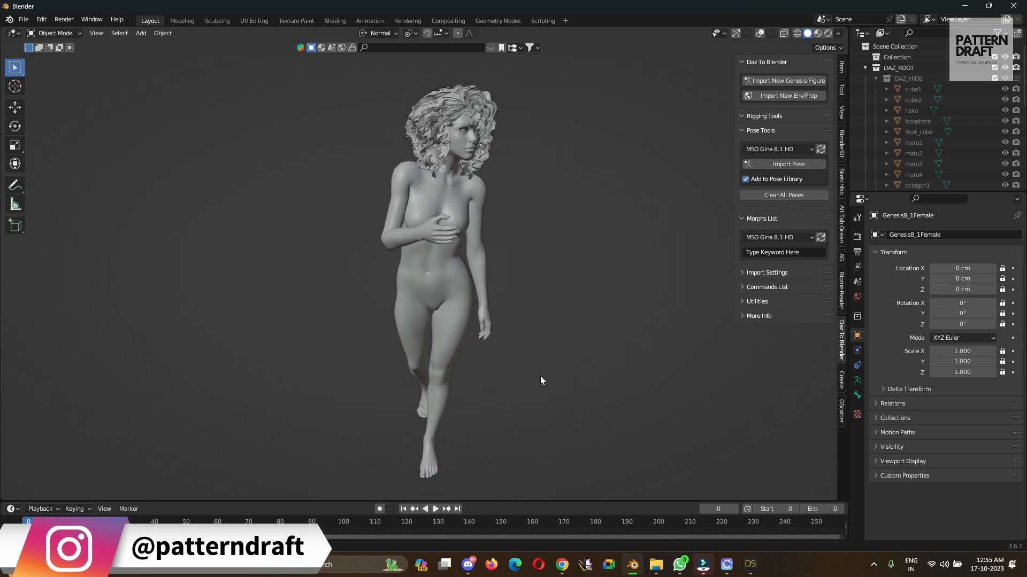
{"action": "scroll", "coordinate": [482, 244], "scroll_direction": "up", "scroll_amount": 3}
{"action": "middle_click_drag", "start_coordinate": [532, 178], "coordinate": [572, 313]}
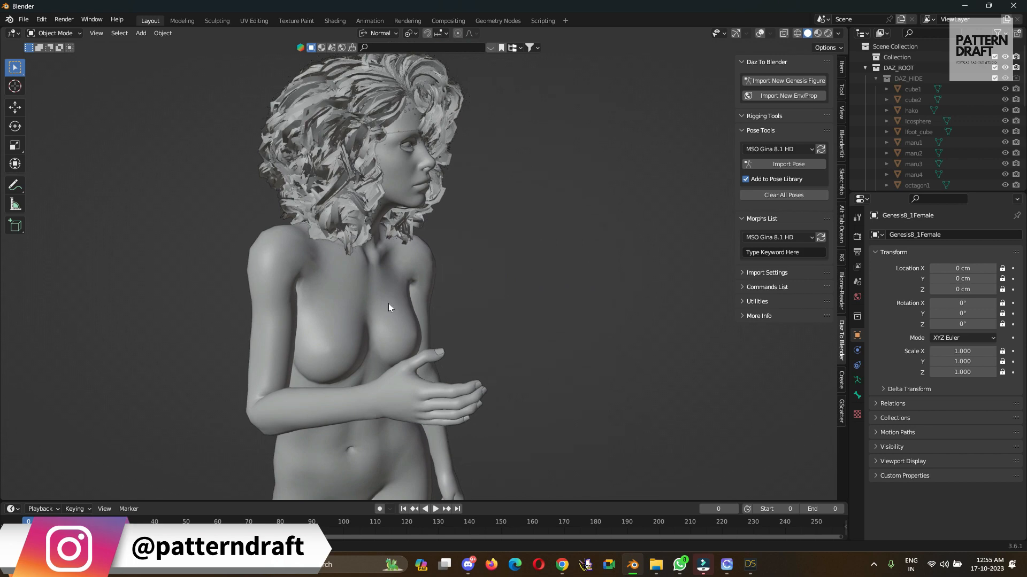
{"action": "scroll", "coordinate": [616, 445], "scroll_direction": "down", "scroll_amount": 2}
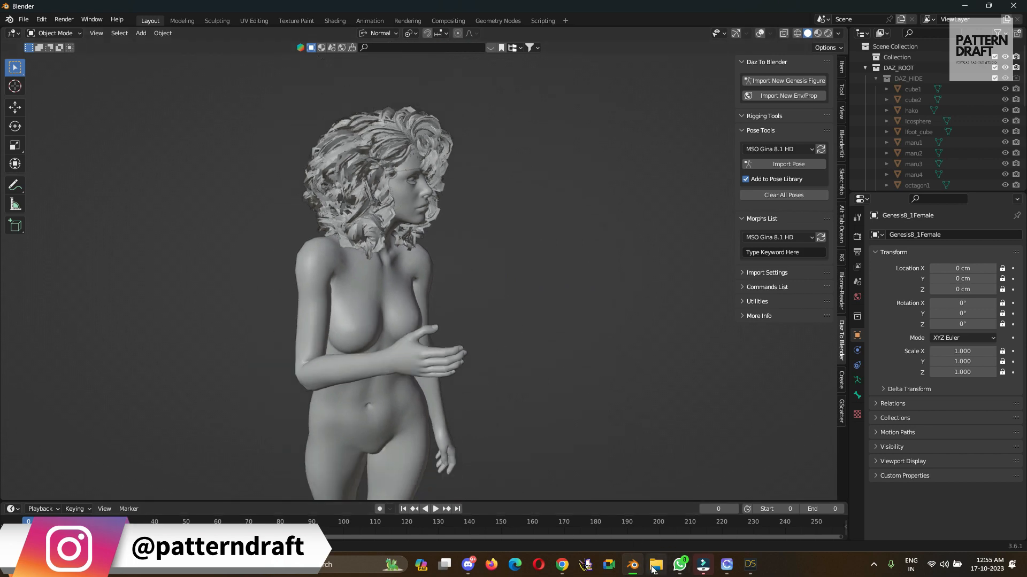
Step: Switch to CLO and bring the whole dress on the posed avatar into the 3D view
{"action": "left_click", "coordinate": [726, 566]}
{"action": "scroll", "coordinate": [488, 251], "scroll_direction": "up", "scroll_amount": 3}
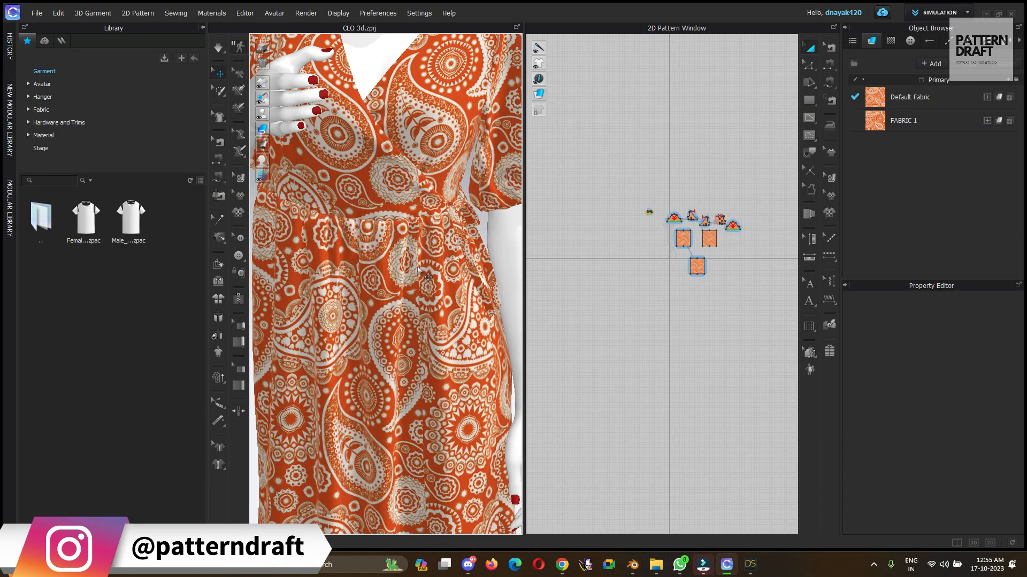
{"action": "scroll", "coordinate": [488, 251], "scroll_direction": "down", "scroll_amount": 3}
{"action": "right_click_drag", "start_coordinate": [487, 252], "coordinate": [388, 257]}
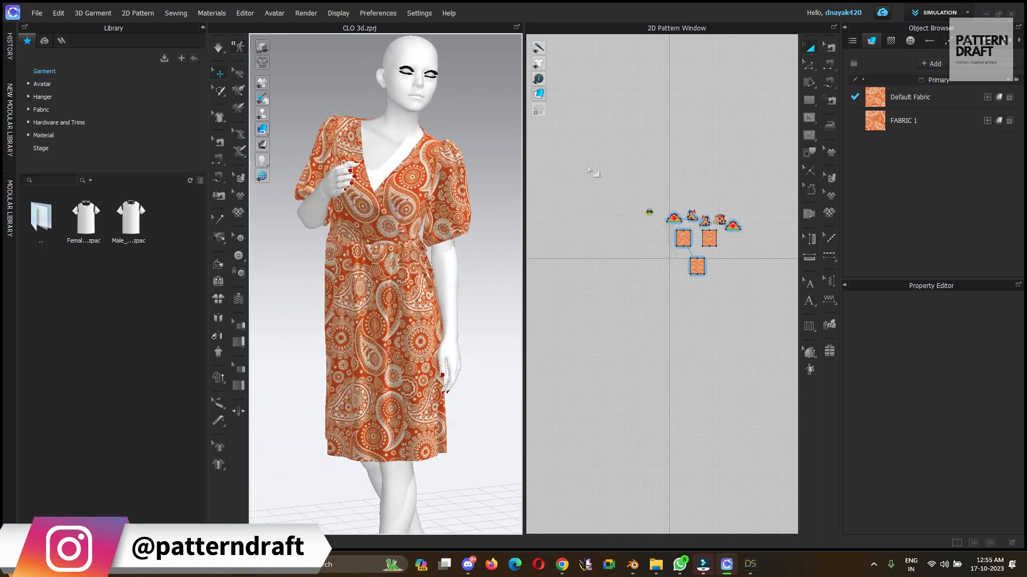
Step: Check the UV layout of the dress's pattern pieces in the UV Editor and return to Simulation mode
{"action": "left_click_drag", "start_coordinate": [595, 154], "coordinate": [803, 326]}
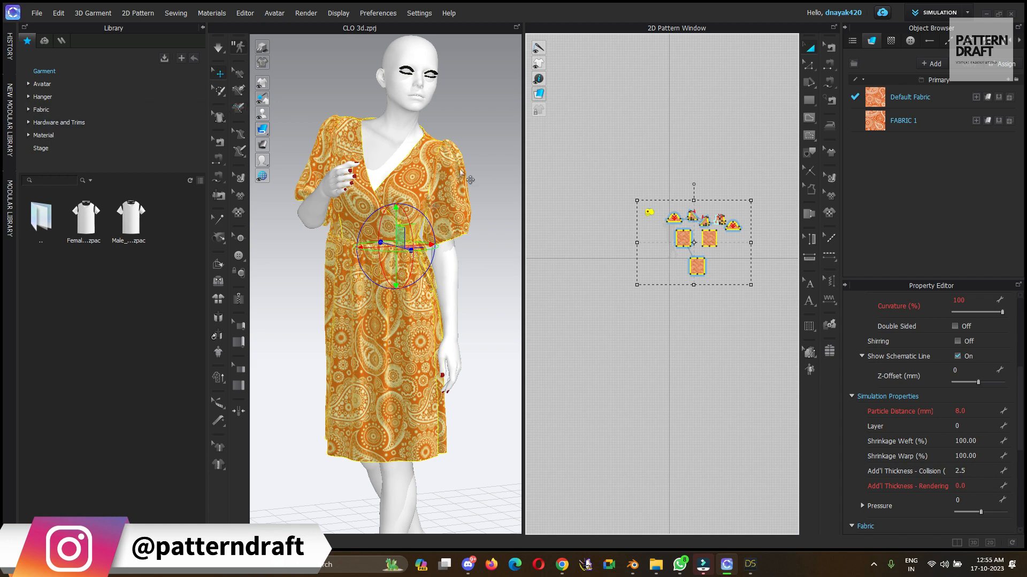
{"action": "left_click", "coordinate": [934, 12]}
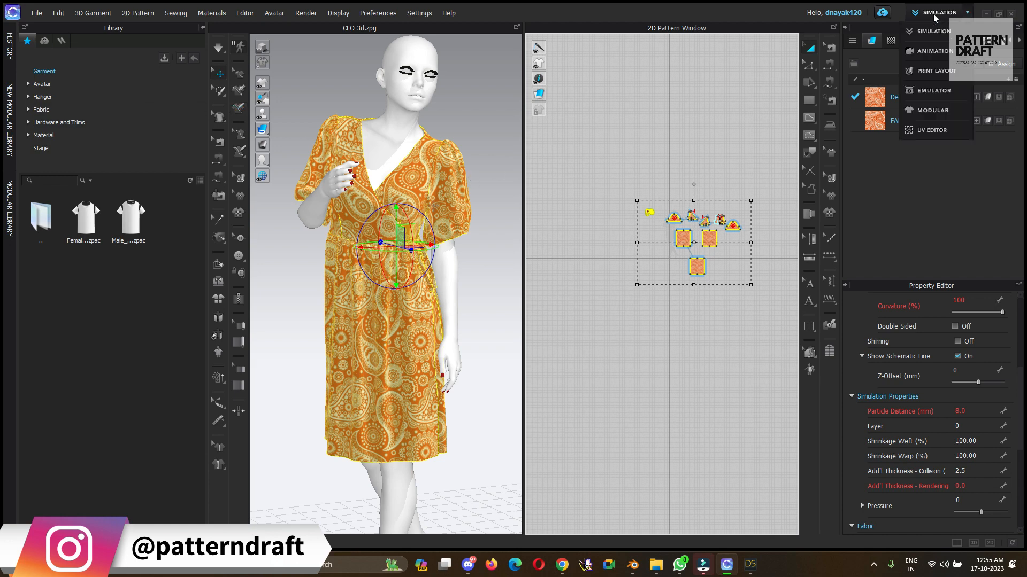
{"action": "left_click", "coordinate": [931, 126]}
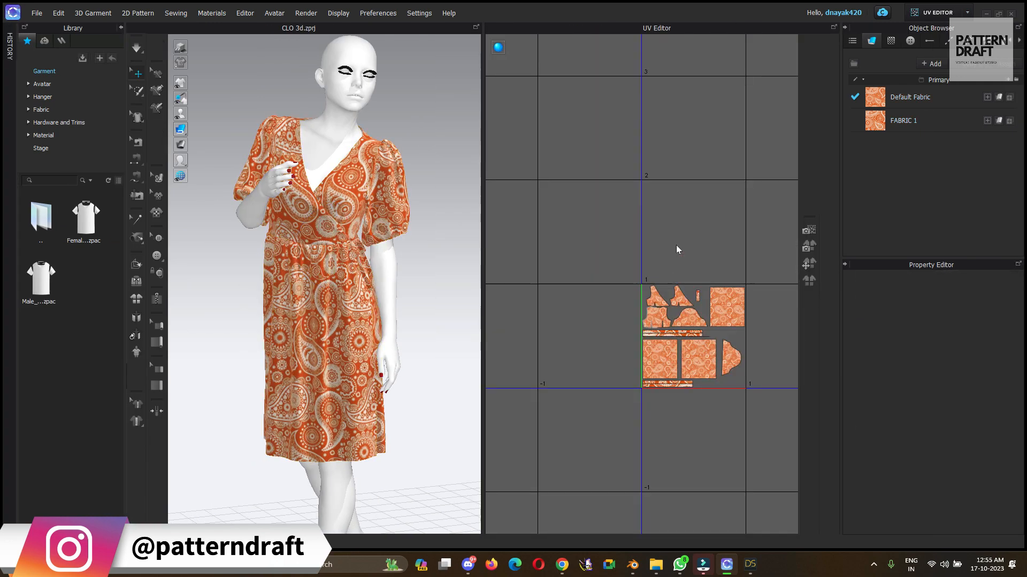
{"action": "left_click", "coordinate": [930, 13]}
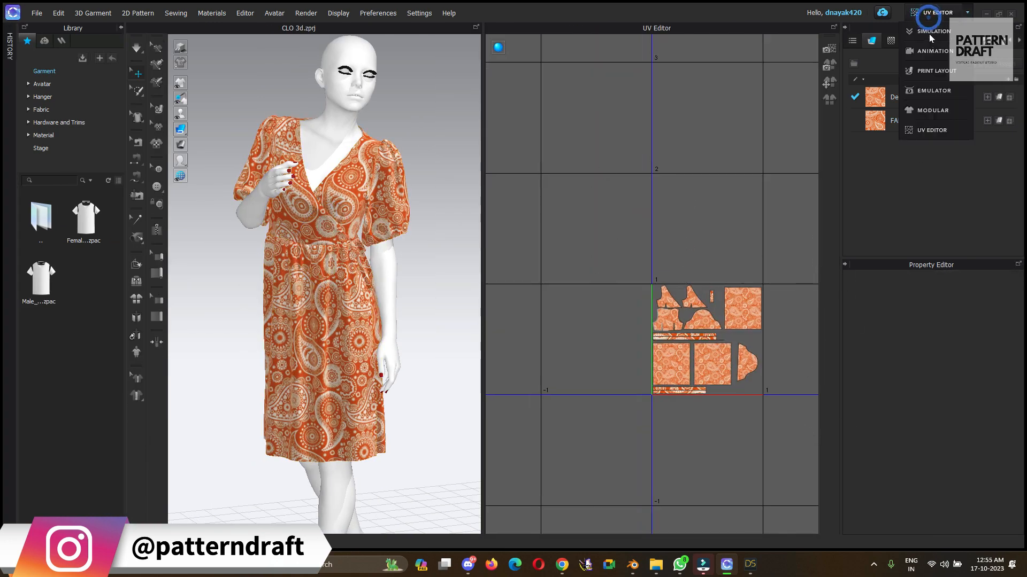
{"action": "left_click", "coordinate": [929, 32]}
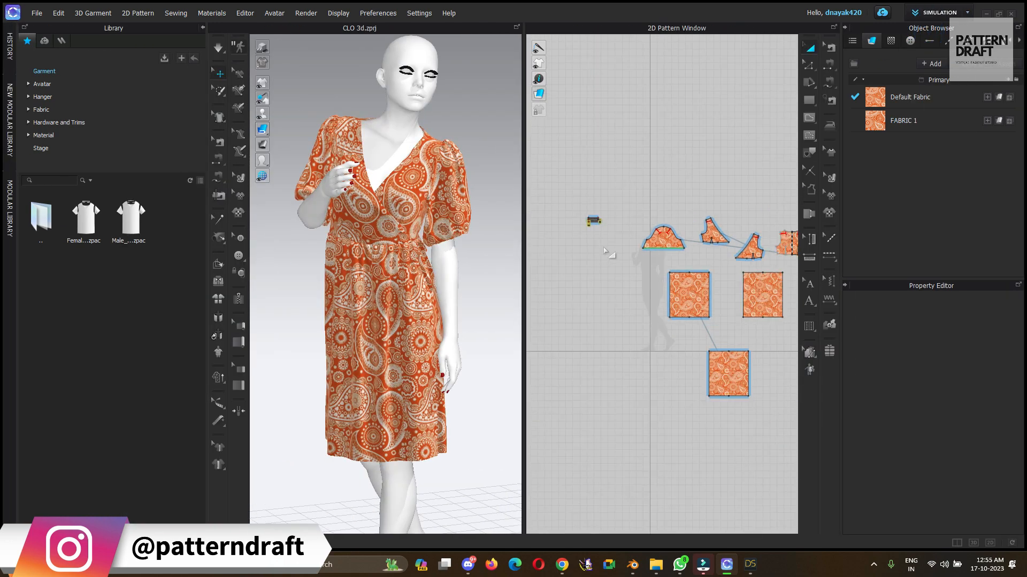
Step: Select all of the dress's pattern pieces and open an FBX export for them
{"action": "scroll", "coordinate": [607, 251], "scroll_direction": "down", "scroll_amount": 3}
{"action": "left_click_drag", "start_coordinate": [559, 193], "coordinate": [765, 414]}
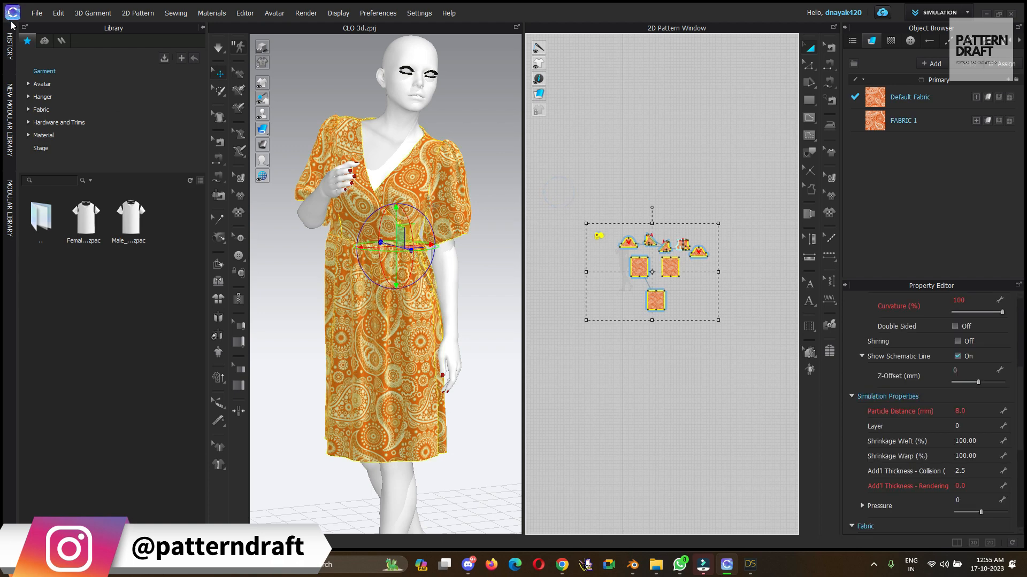
{"action": "left_click", "coordinate": [40, 11]}
{"action": "mouse_move", "coordinate": [54, 138]}
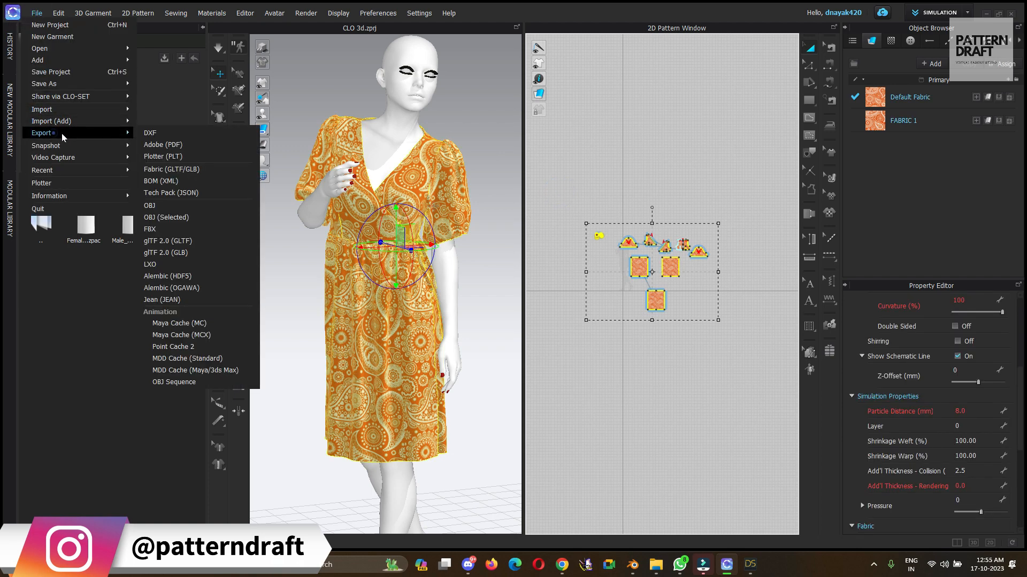
{"action": "left_click", "coordinate": [152, 229]}
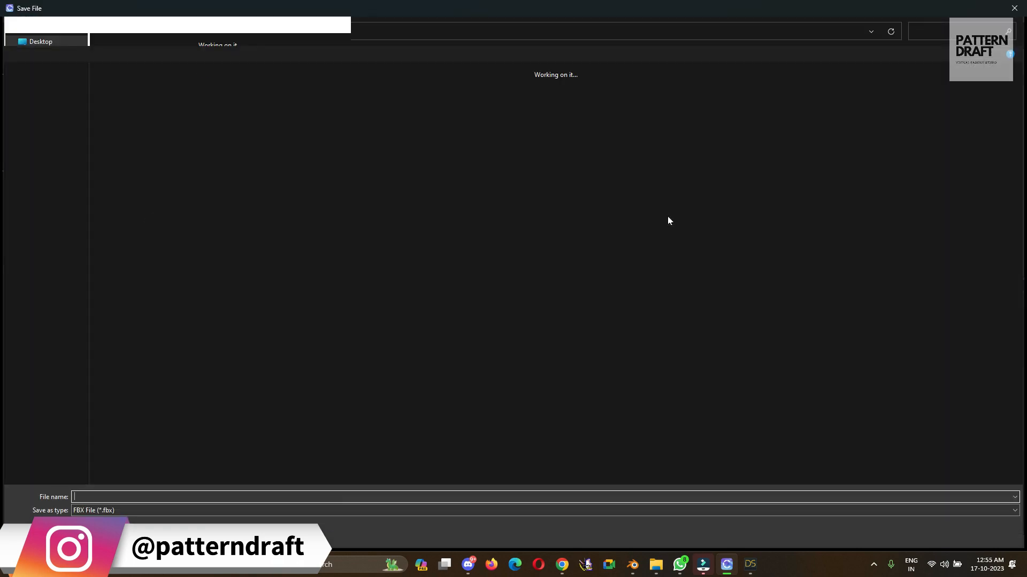
Step: Export the dress without the avatar, saving it as Dress fbx in the DAZ model's DRESS folder
{"action": "double_click", "coordinate": [155, 124]}
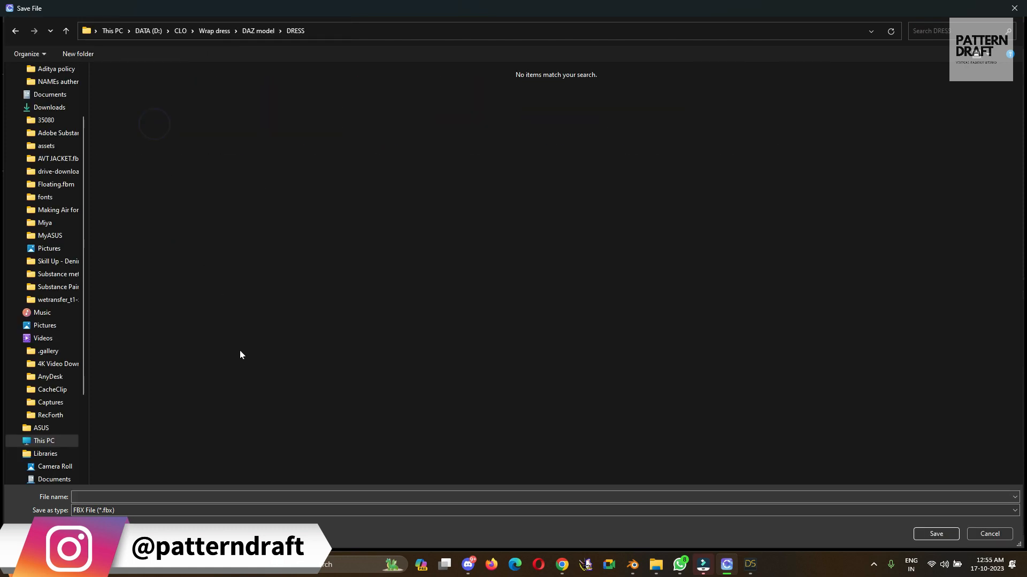
{"action": "left_click", "coordinate": [223, 497]}
{"action": "type", "text": "D"}
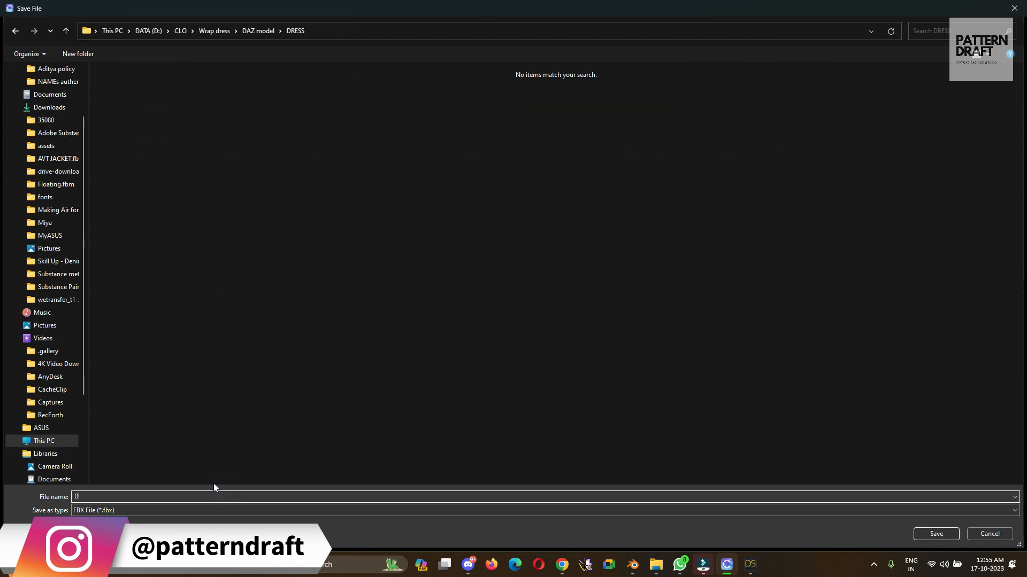
{"action": "type", "text": "ress fbx"}
{"action": "key", "text": "Return"}
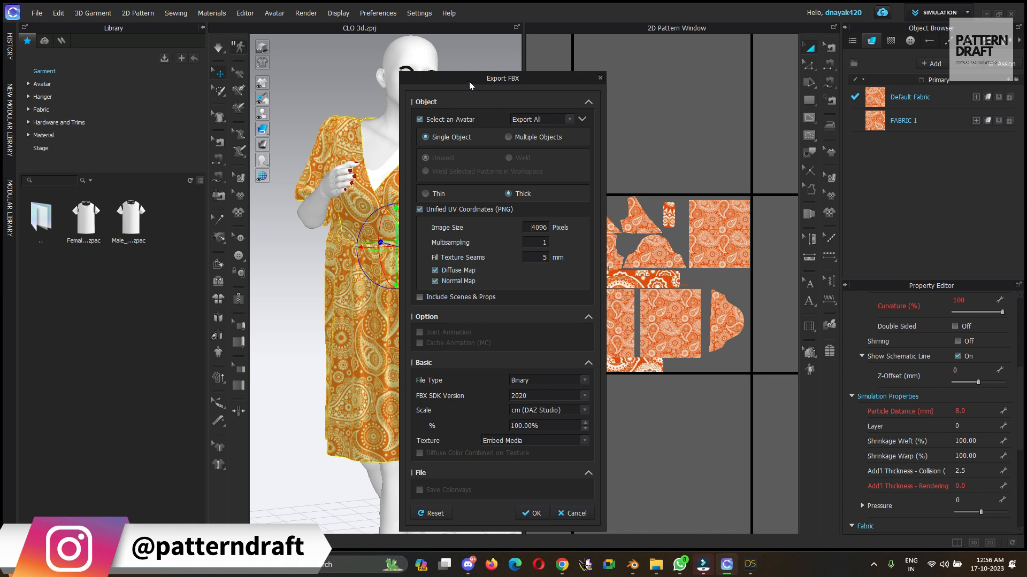
{"action": "left_click", "coordinate": [419, 120]}
{"action": "left_click", "coordinate": [535, 516]}
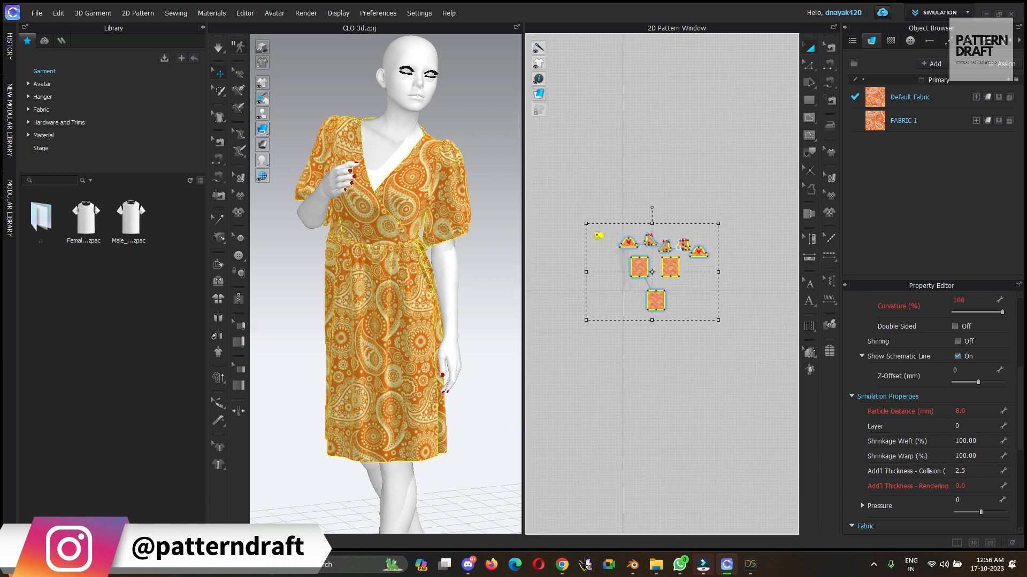
{"action": "key", "text": "2"}
{"action": "right_click_drag", "start_coordinate": [404, 394], "coordinate": [472, 397]}
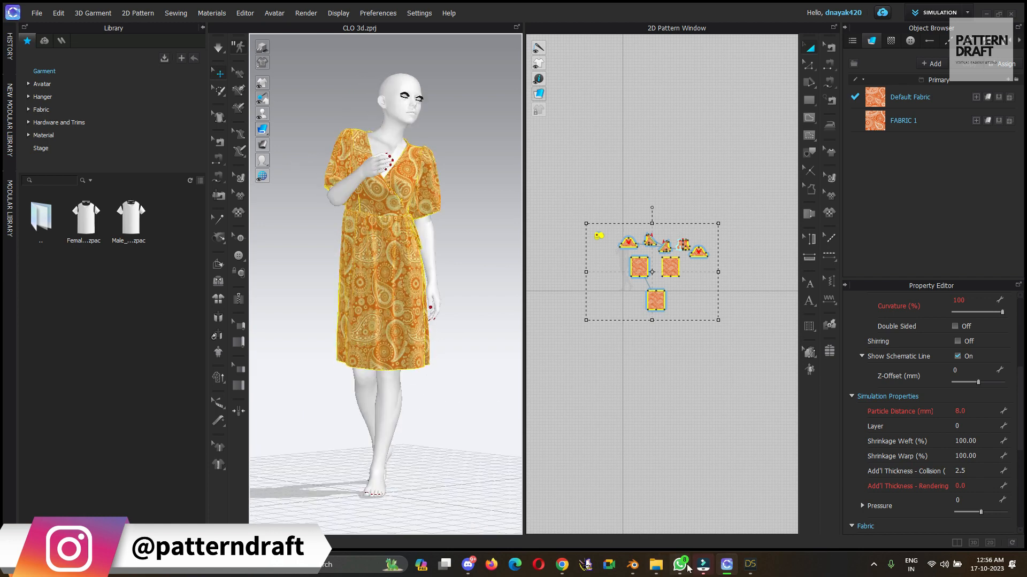
Step: Switch to Blender and import the dress FBX from D:\CLO\Wrap dress\DAZ model\DRESS
{"action": "left_click", "coordinate": [632, 565]}
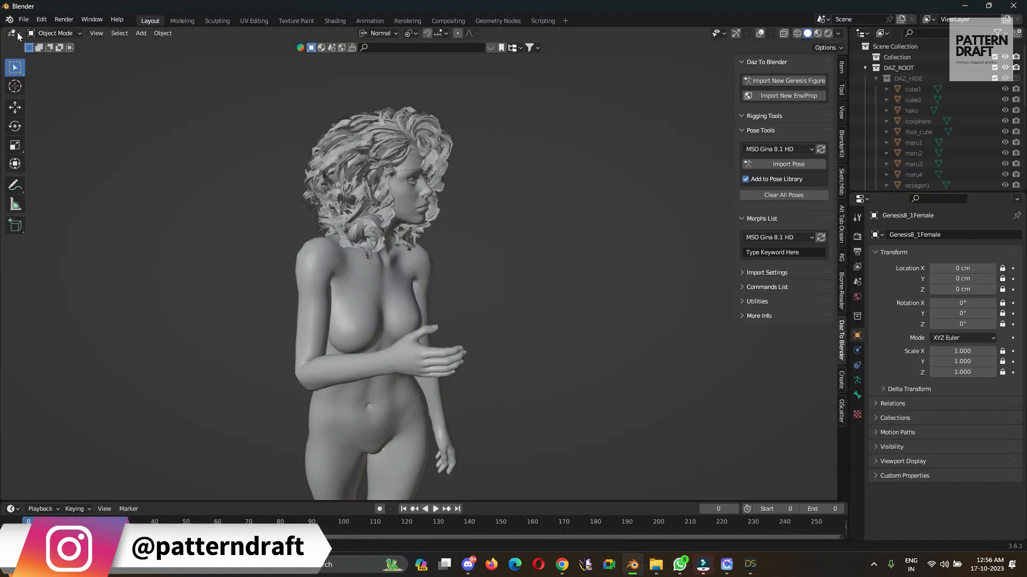
{"action": "left_click", "coordinate": [23, 20]}
{"action": "left_click", "coordinate": [54, 163]}
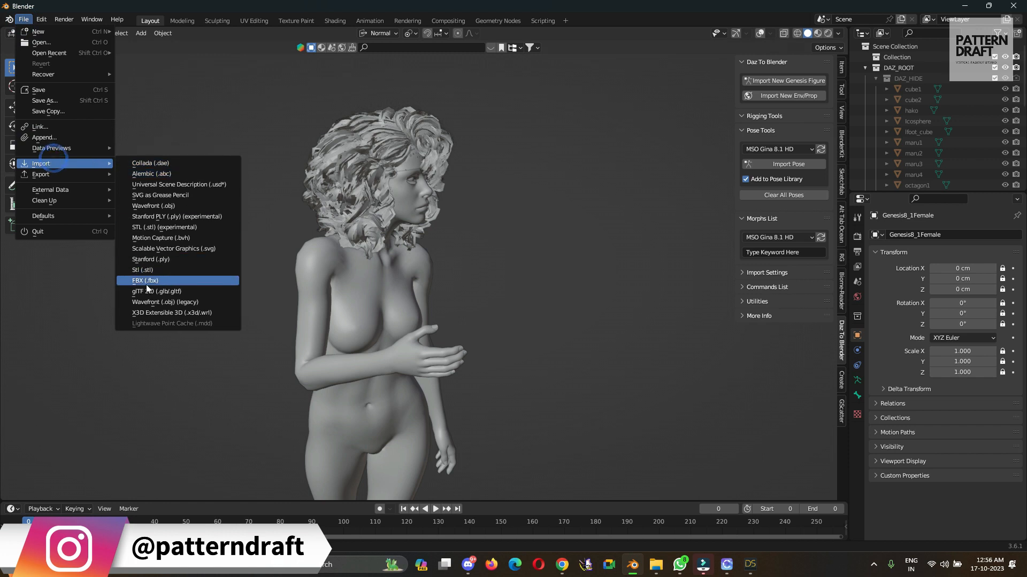
{"action": "left_click", "coordinate": [156, 280]}
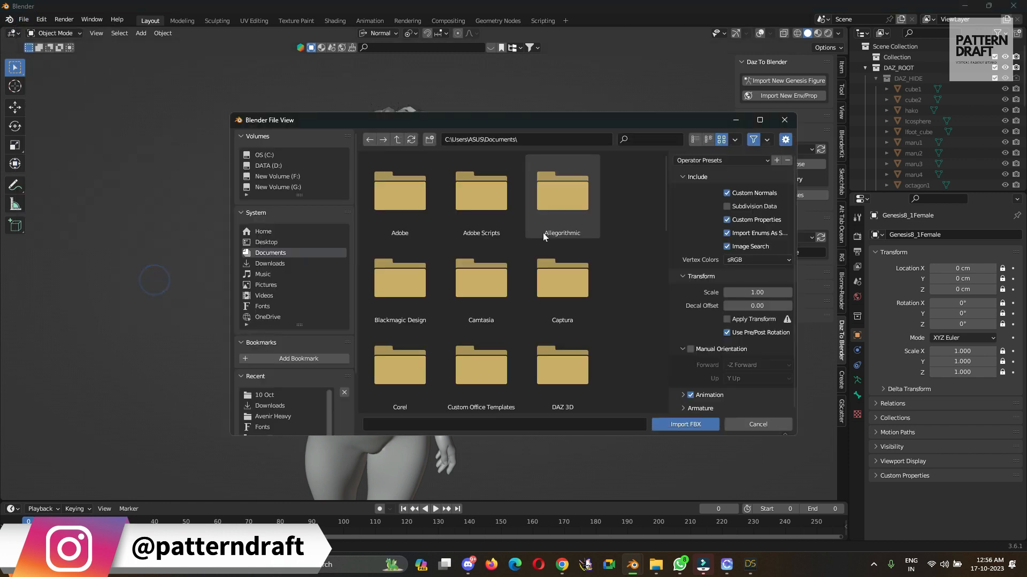
{"action": "left_click", "coordinate": [270, 166]}
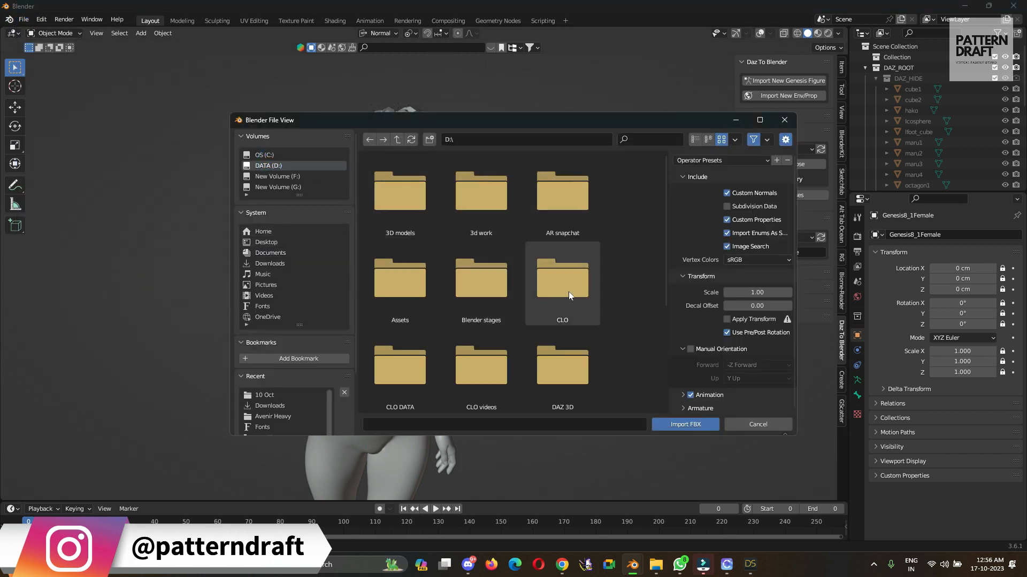
{"action": "left_click", "coordinate": [567, 283]}
{"action": "scroll", "coordinate": [535, 307], "scroll_direction": "down", "scroll_amount": 1}
{"action": "scroll", "coordinate": [514, 324], "scroll_direction": "down", "scroll_amount": 6}
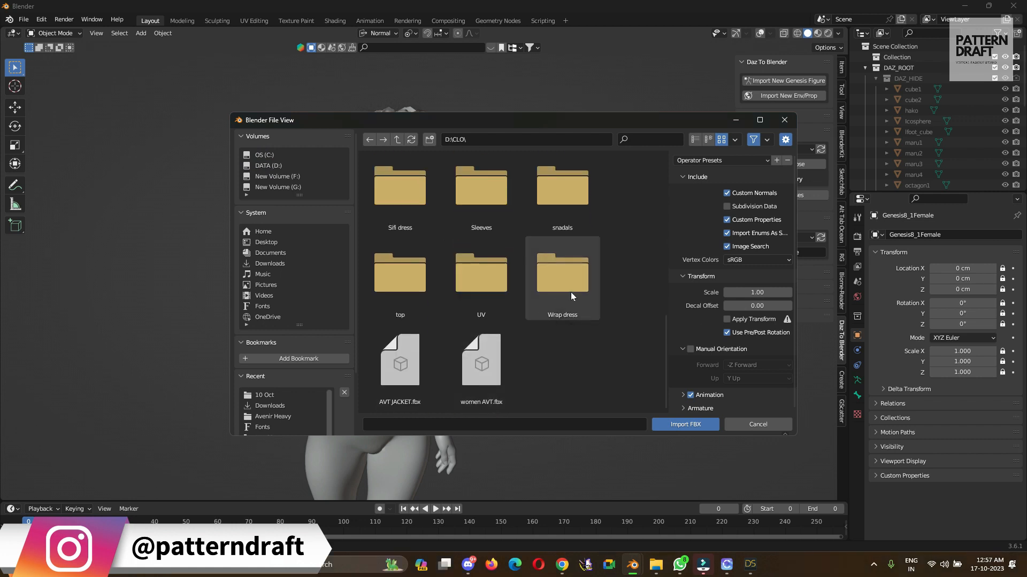
{"action": "left_click", "coordinate": [570, 277]}
{"action": "left_click", "coordinate": [404, 188]}
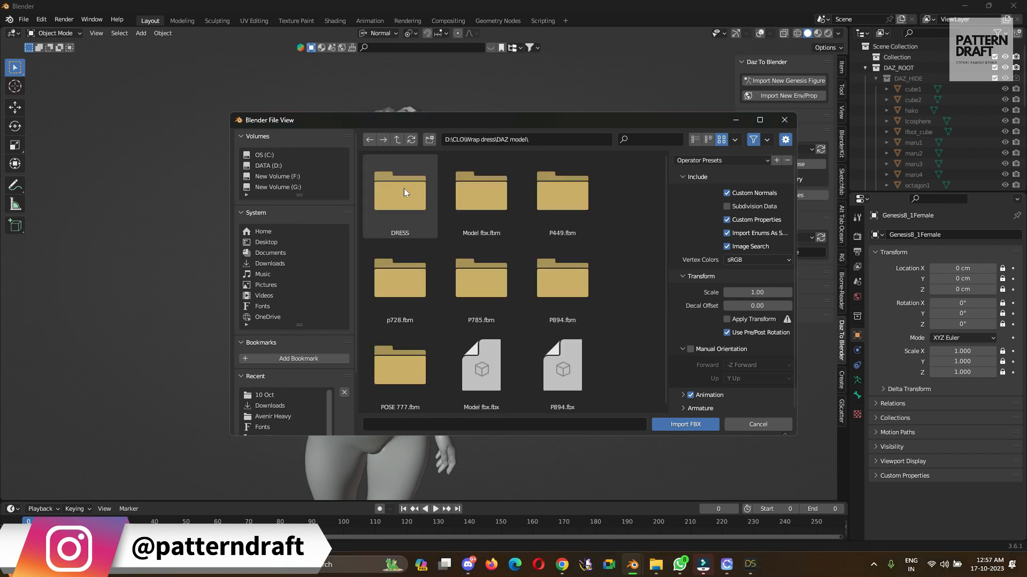
{"action": "left_click", "coordinate": [403, 189]}
{"action": "left_click", "coordinate": [403, 188]}
{"action": "left_click", "coordinate": [677, 424]}
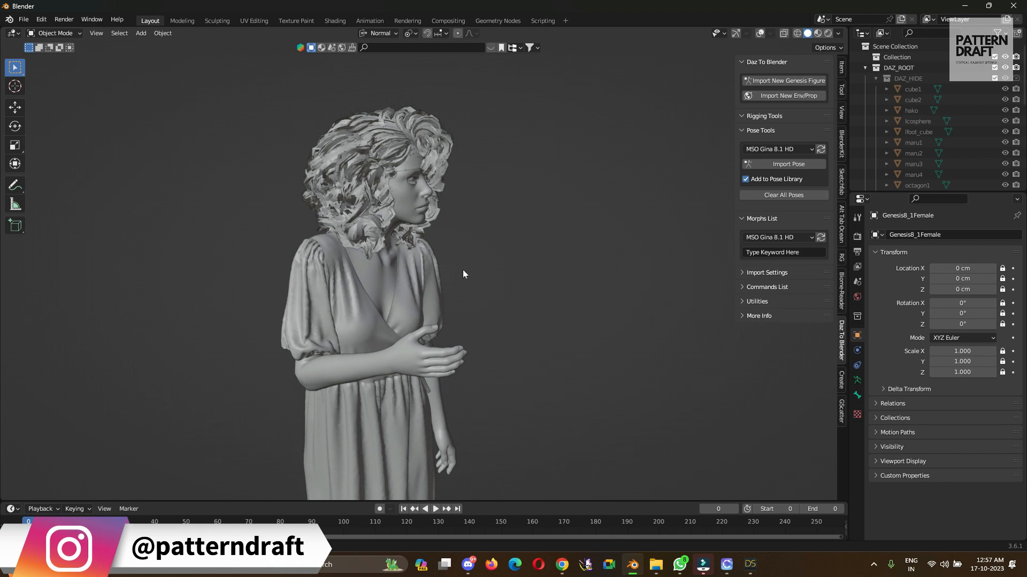
Step: Examine how the imported dress fits the figure's shoulders, sleeves, back and skirt from several angles
{"action": "middle_click_drag", "start_coordinate": [501, 281], "coordinate": [427, 259]}
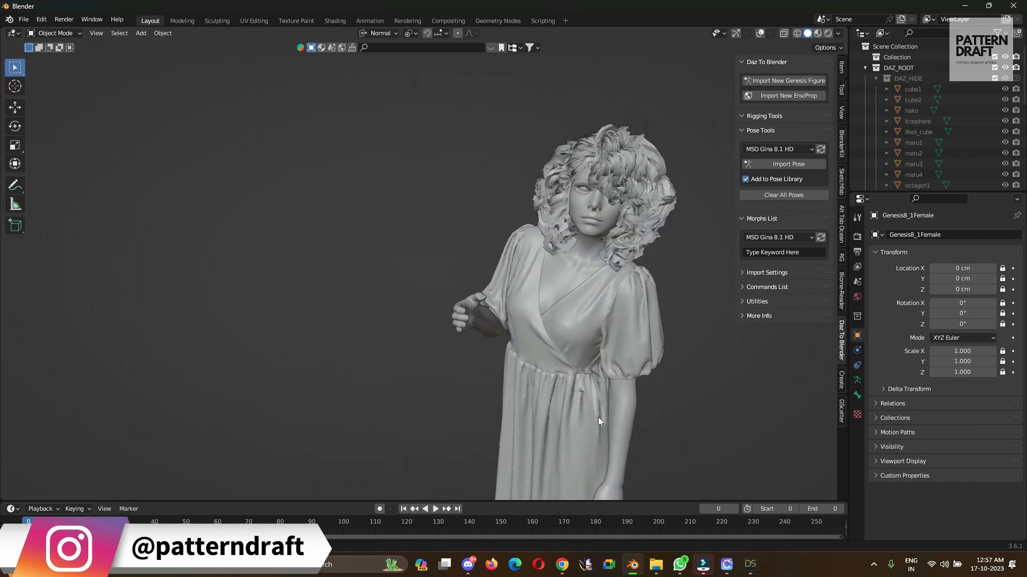
{"action": "middle_click_drag", "start_coordinate": [598, 421], "coordinate": [702, 337]}
{"action": "scroll", "coordinate": [702, 337], "scroll_direction": "up", "scroll_amount": 3}
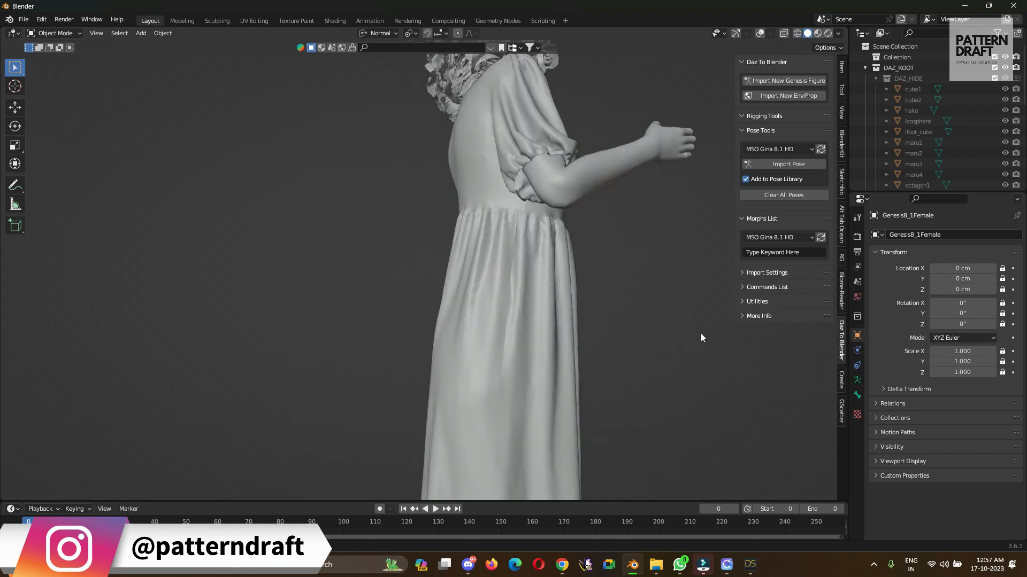
{"action": "scroll", "coordinate": [702, 338], "scroll_direction": "down", "scroll_amount": 3}
{"action": "middle_click_drag", "start_coordinate": [652, 371], "coordinate": [515, 343]}
{"action": "scroll", "coordinate": [554, 160], "scroll_direction": "up", "scroll_amount": 3}
{"action": "middle_click_drag", "start_coordinate": [556, 151], "coordinate": [466, 409], "text": "shift"}
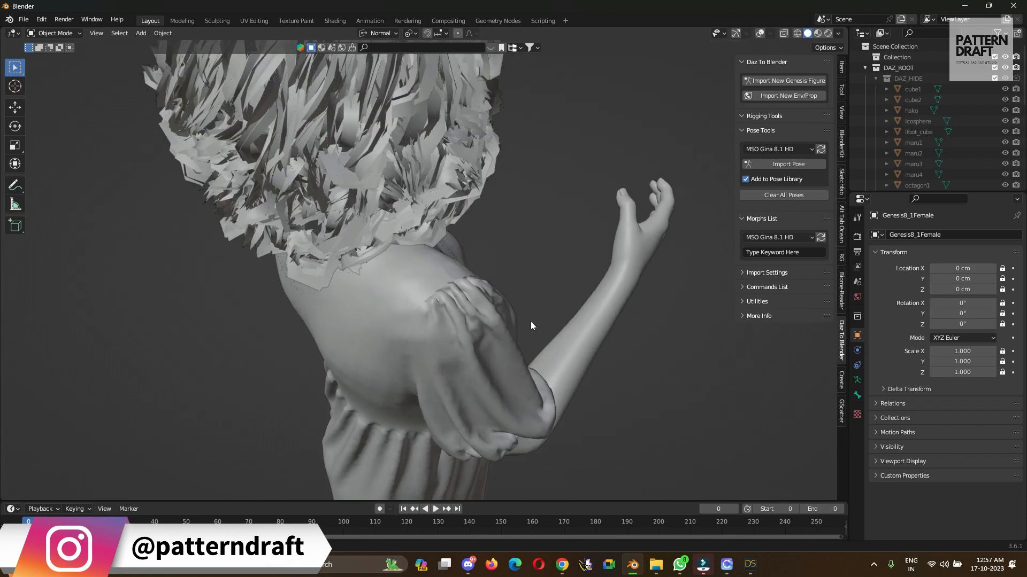
{"action": "middle_click_drag", "start_coordinate": [530, 322], "coordinate": [475, 293]}
{"action": "scroll", "coordinate": [475, 293], "scroll_direction": "down", "scroll_amount": 5}
{"action": "mouse_move", "coordinate": [533, 344]}
{"action": "middle_mouse_down"}
{"action": "mouse_move", "coordinate": [530, 390]}
{"action": "mouse_move", "coordinate": [560, 314]}
{"action": "mouse_move", "coordinate": [550, 348]}
{"action": "mouse_move", "coordinate": [624, 316]}
{"action": "mouse_move", "coordinate": [485, 303]}
{"action": "mouse_move", "coordinate": [482, 291]}
{"action": "middle_mouse_up"}
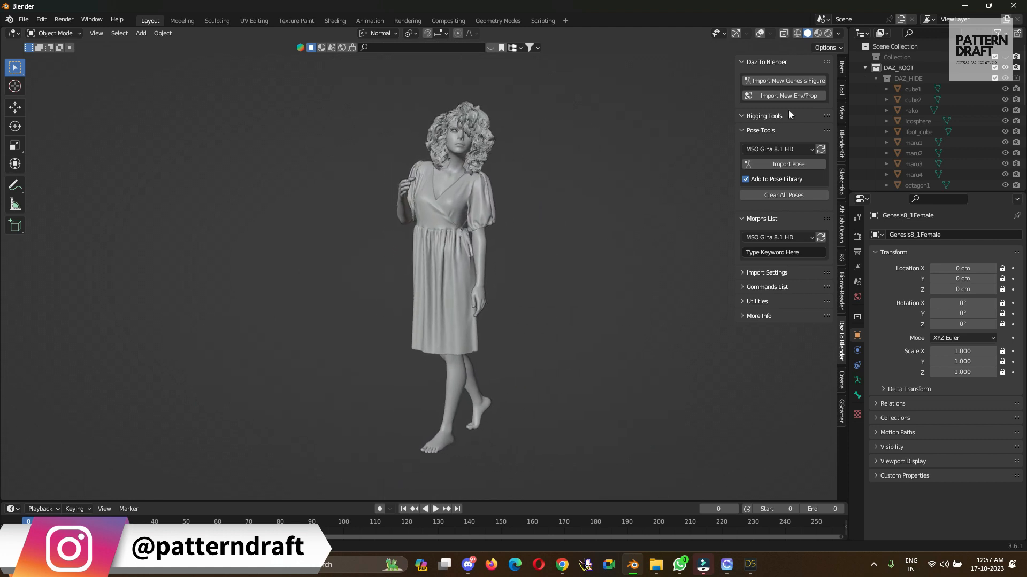
Step: Switch the viewport to rendered shading and examine the dress print, hands, face and hair up close
{"action": "left_click", "coordinate": [827, 34]}
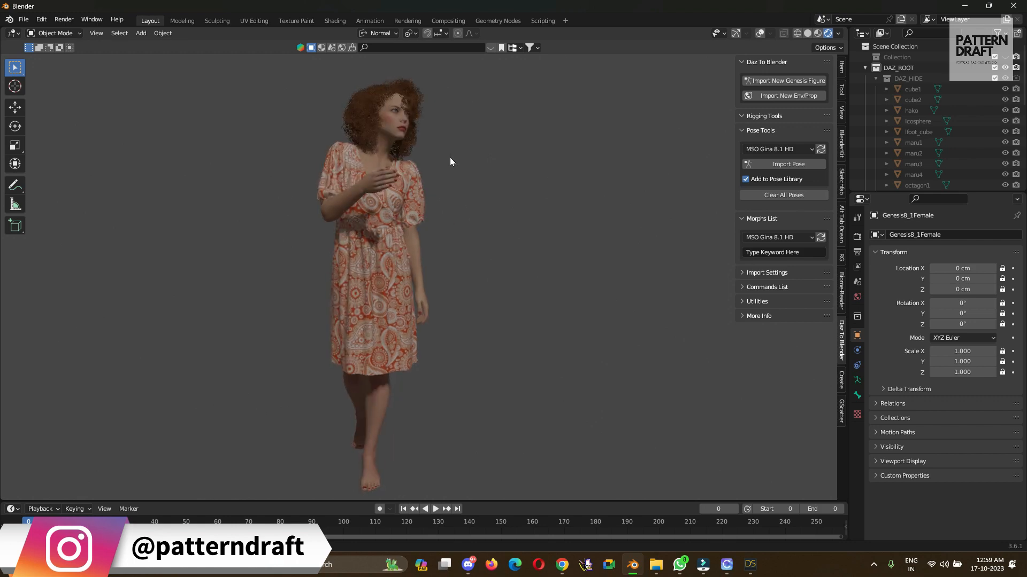
{"action": "scroll", "coordinate": [451, 157], "scroll_direction": "up", "scroll_amount": 8}
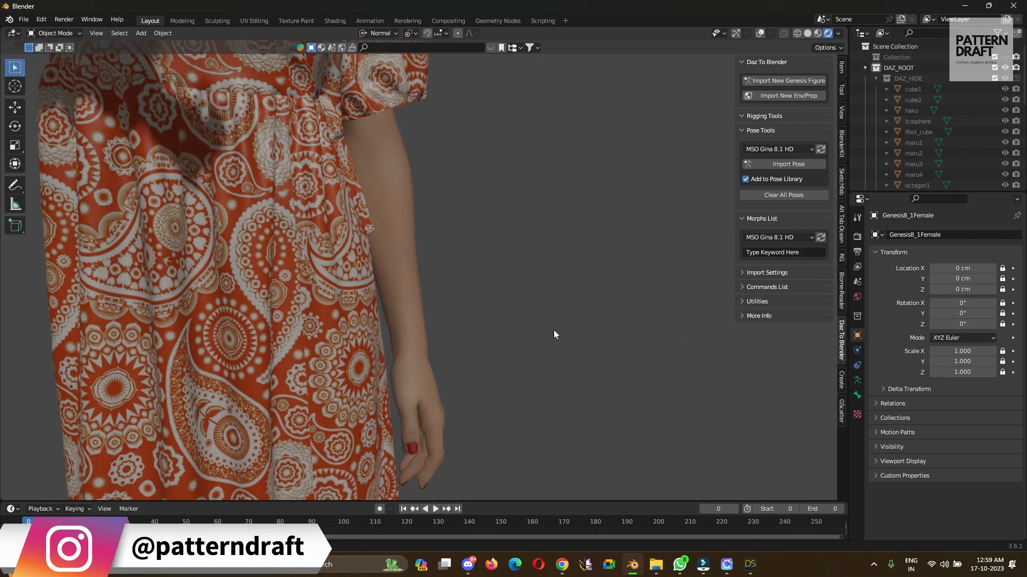
{"action": "middle_click_drag", "start_coordinate": [516, 251], "coordinate": [625, 435], "text": "shift"}
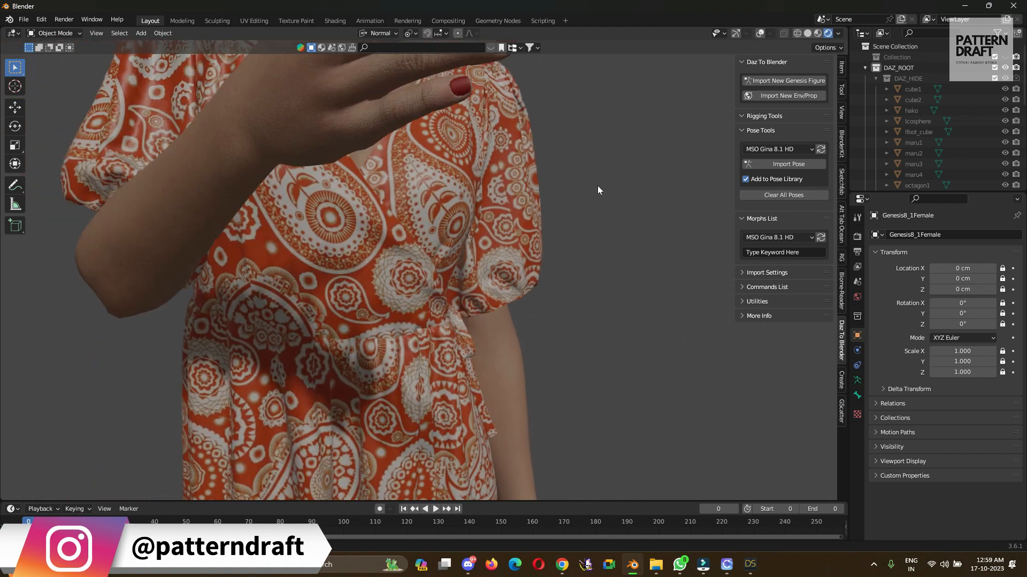
{"action": "middle_click_drag", "start_coordinate": [598, 191], "coordinate": [583, 270], "text": "shift"}
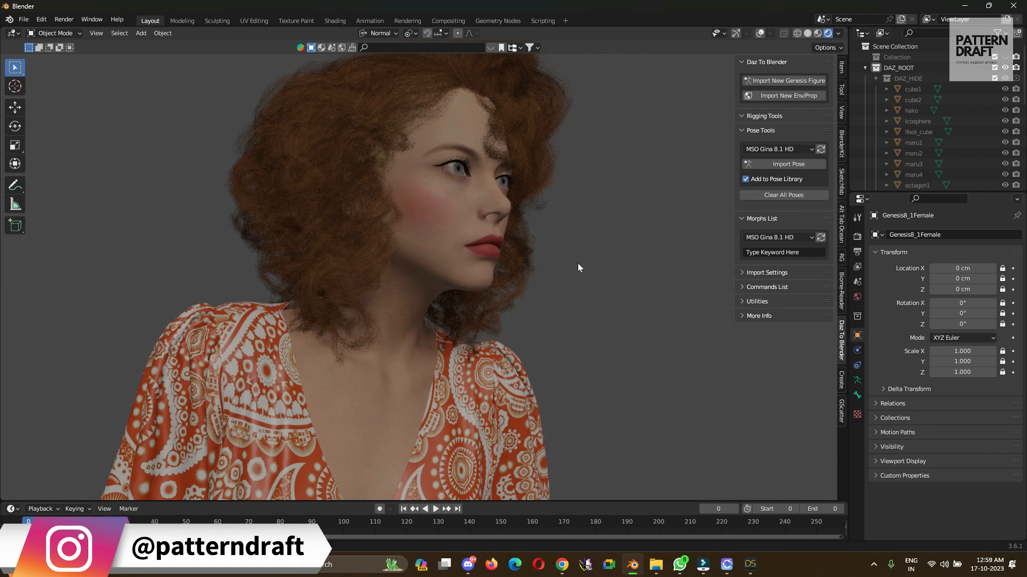
{"action": "scroll", "coordinate": [577, 267], "scroll_direction": "down", "scroll_amount": 3}
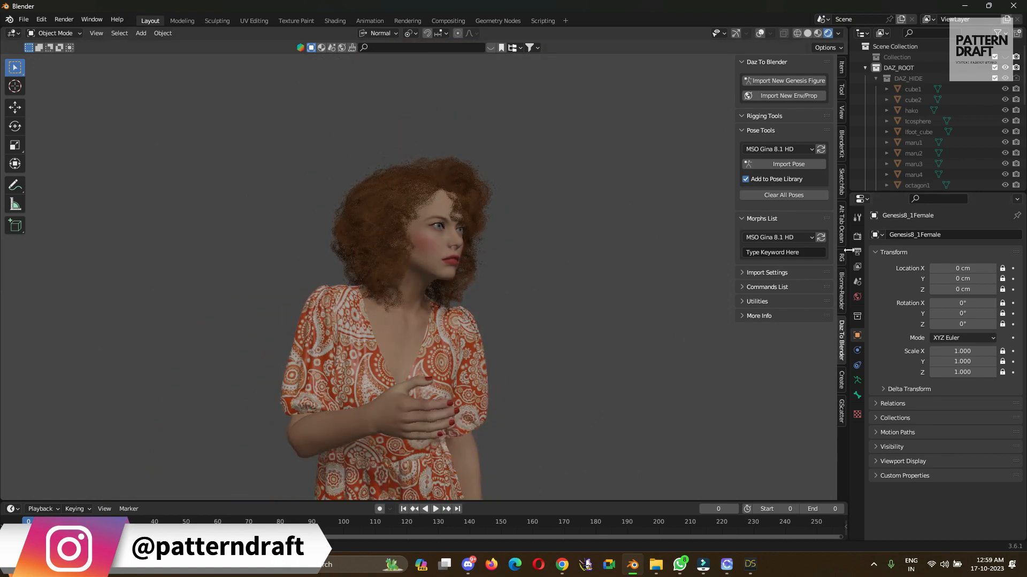
Step: Set the render engine to Cycles with GPU Compute as device and the Supported feature set
{"action": "left_click", "coordinate": [857, 235]}
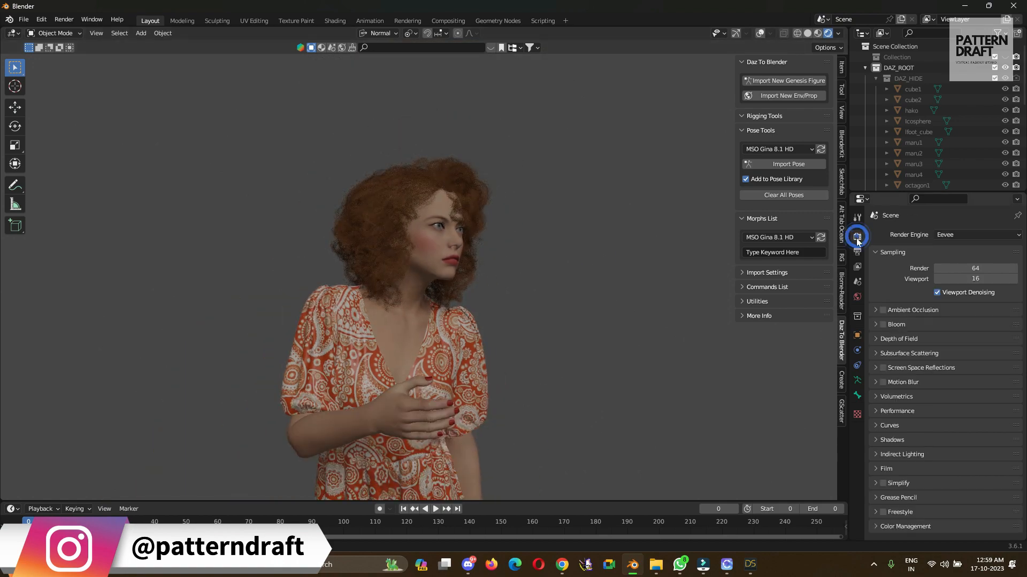
{"action": "left_click", "coordinate": [952, 236]}
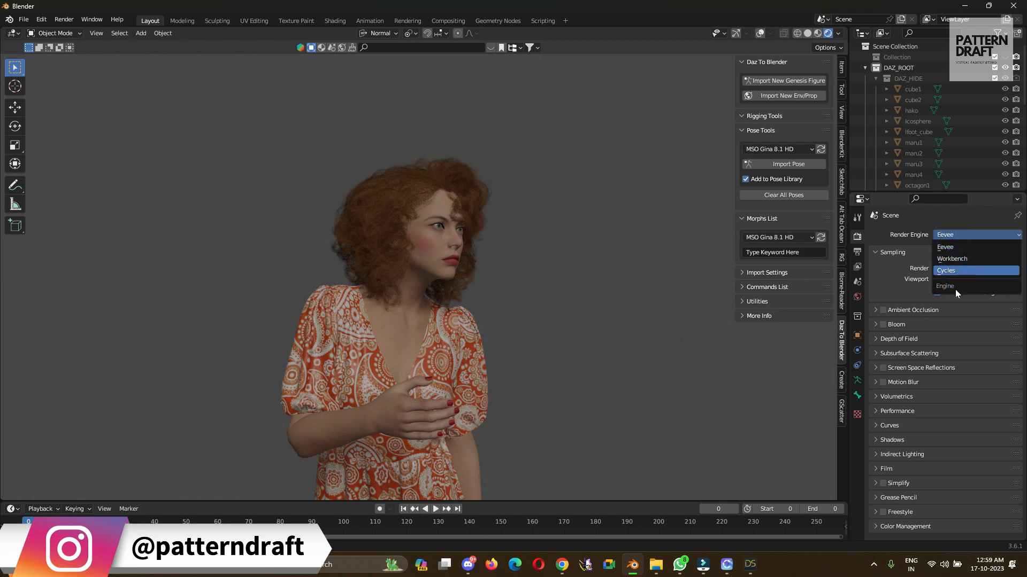
{"action": "key", "text": "Return"}
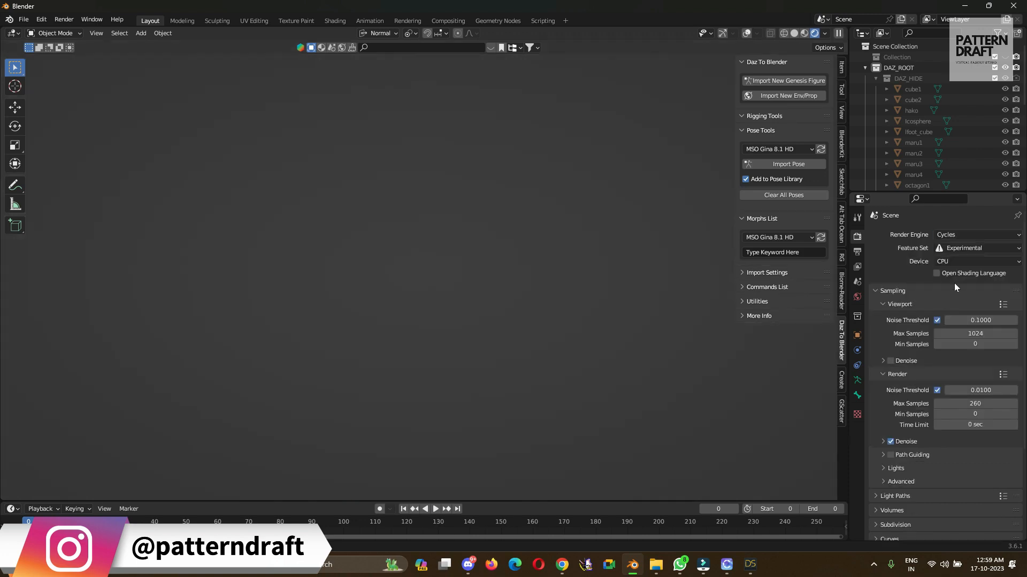
{"action": "left_click", "coordinate": [961, 258]}
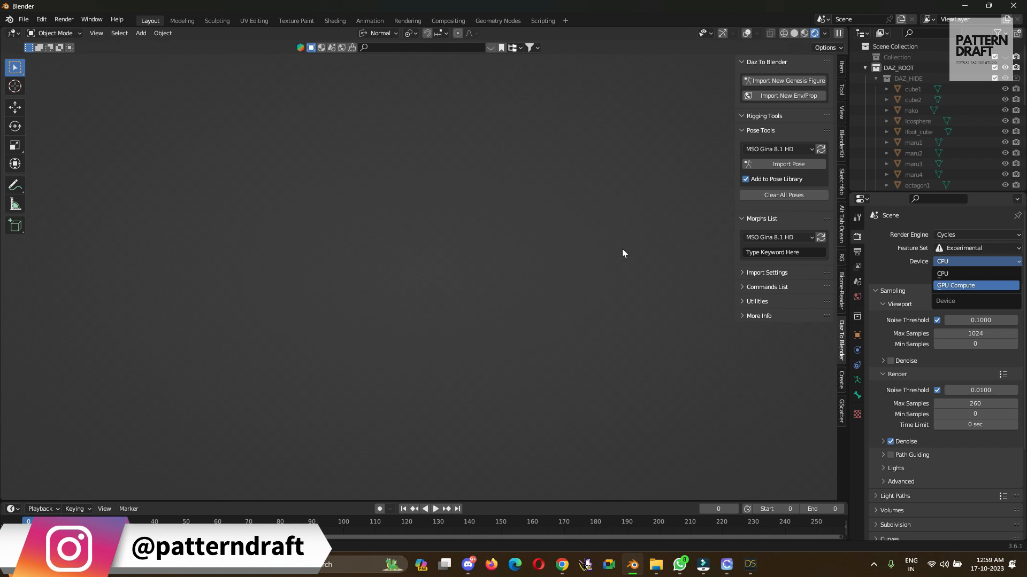
{"action": "key", "text": "Return"}
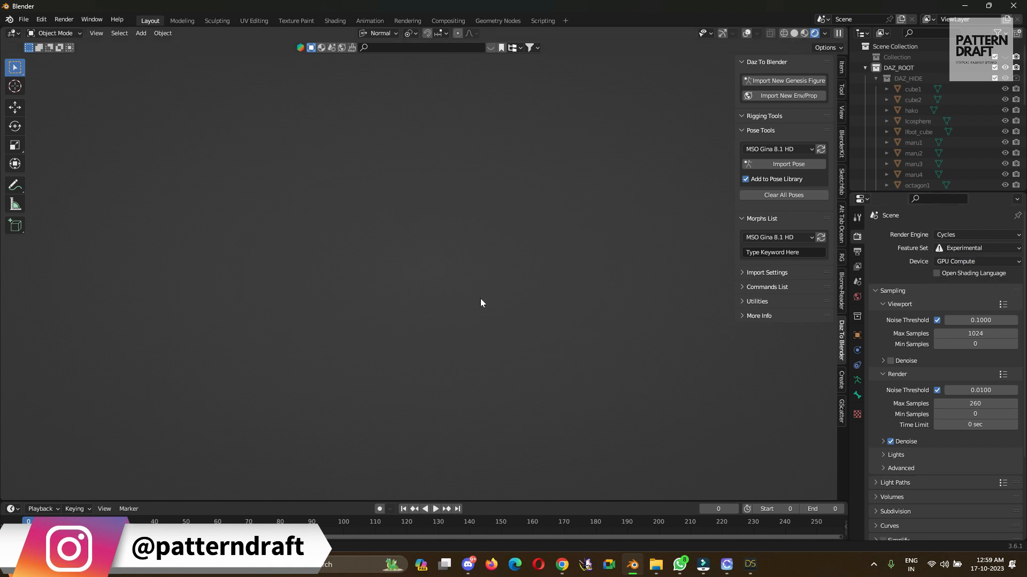
{"action": "left_click", "coordinate": [990, 252]}
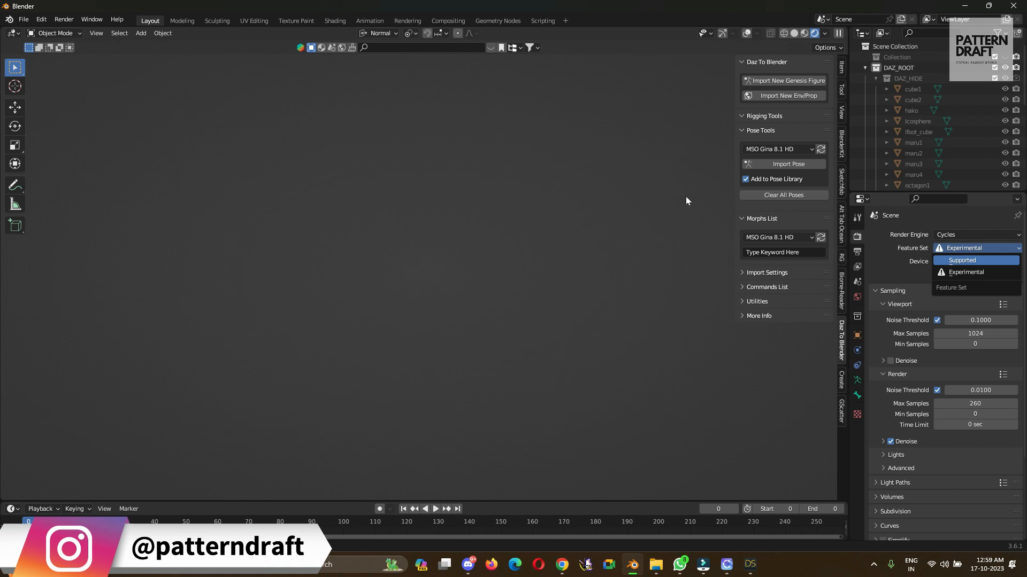
{"action": "key", "text": "Return"}
Step: Return the viewport to solid shading and frame the whole dressed figure from head to feet
{"action": "key", "text": "shift+z"}
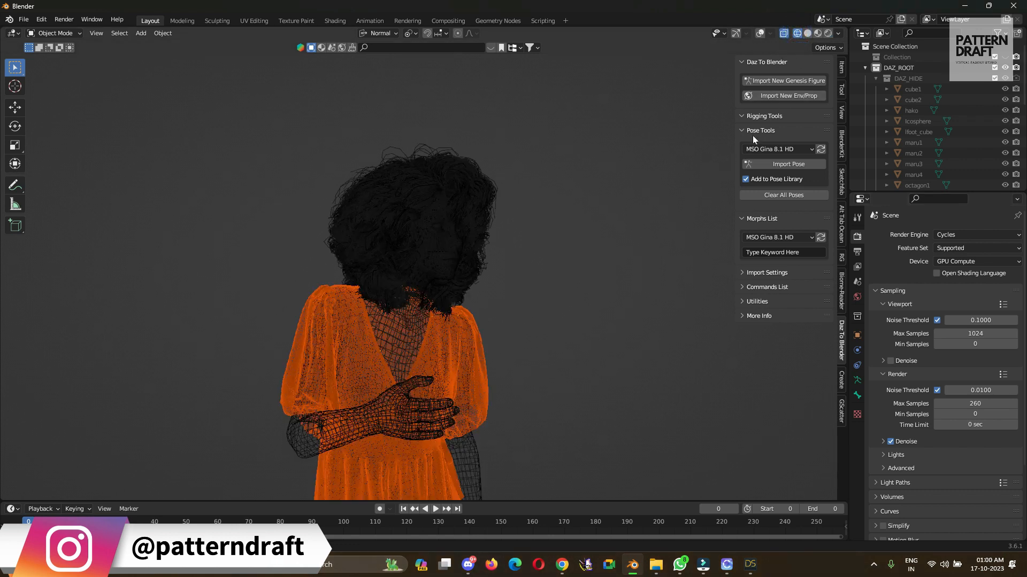
{"action": "left_click", "coordinate": [809, 34]}
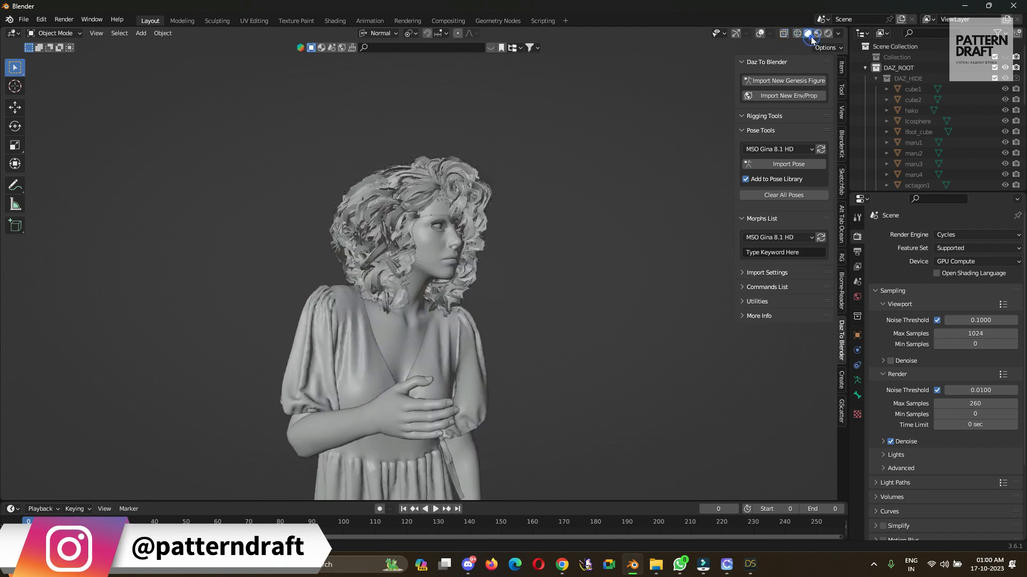
{"action": "scroll", "coordinate": [567, 221], "scroll_direction": "down", "scroll_amount": 4}
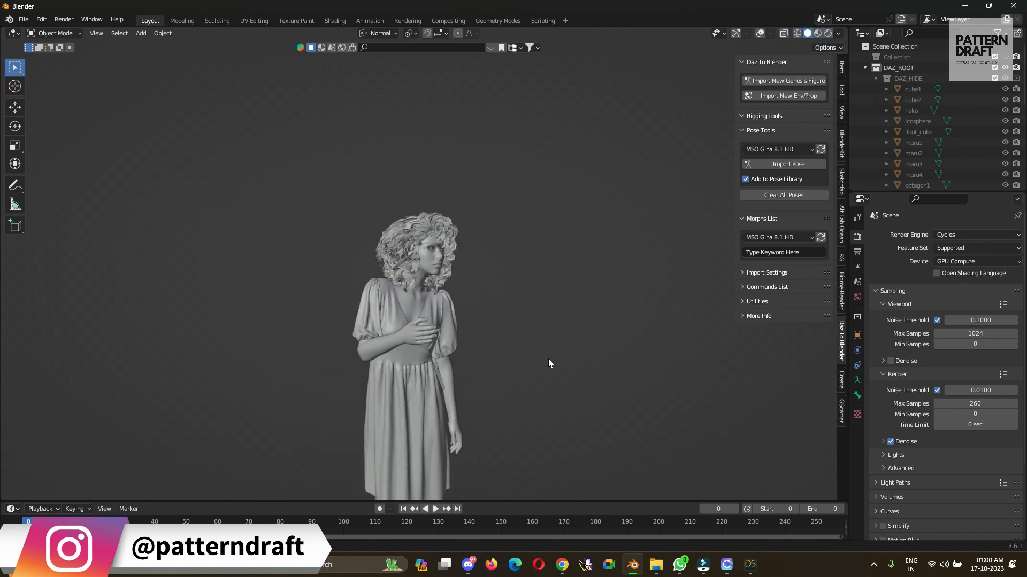
{"action": "middle_click_drag", "start_coordinate": [547, 359], "coordinate": [570, 223], "text": "shift"}
{"action": "middle_click_drag", "start_coordinate": [561, 277], "coordinate": [559, 188]}
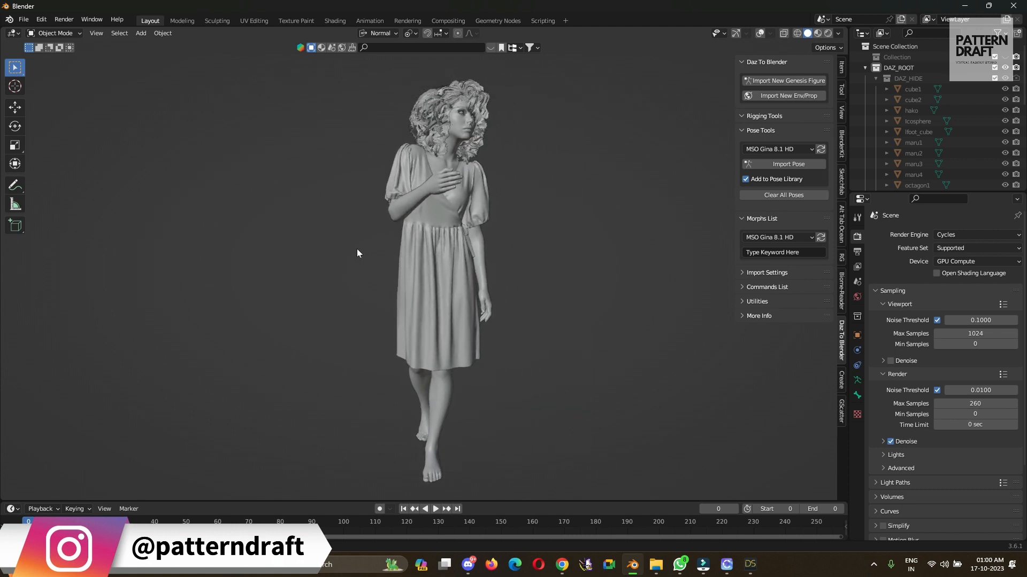